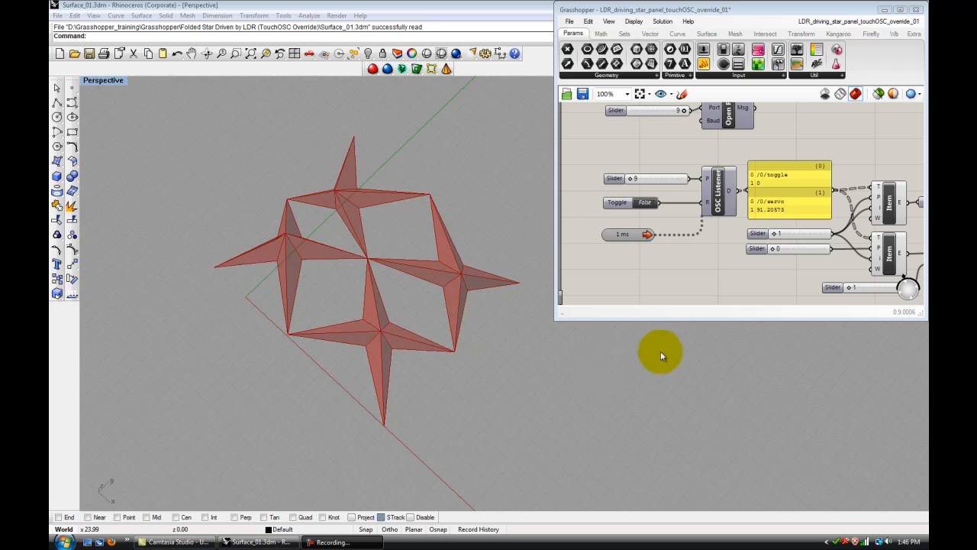
# Minimize the open modelling windows, then launch TouchOSC Editor from the desktop and maximize it
pyautogui.click(884, 10)
pyautogui.click(885, 5)
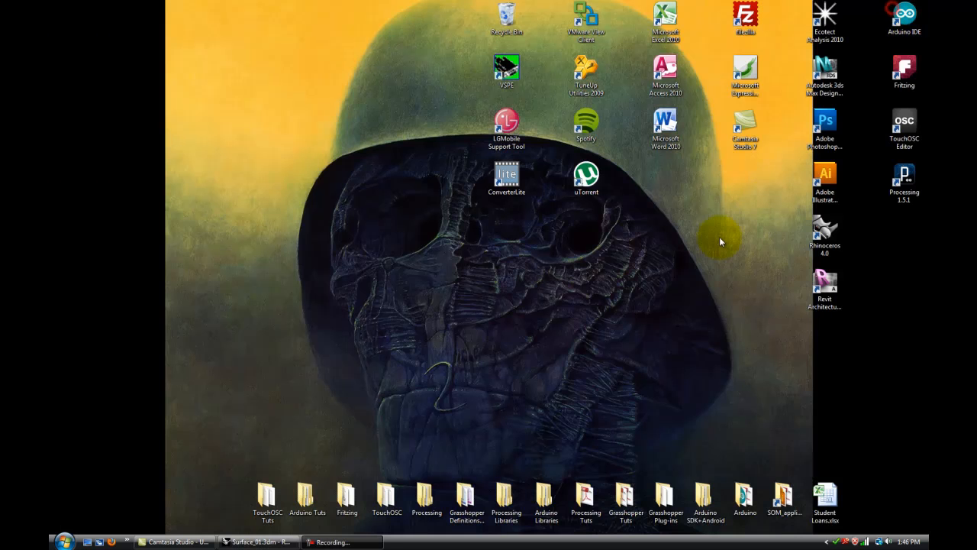
pyautogui.rightClick(719, 237)
pyautogui.click(737, 268)
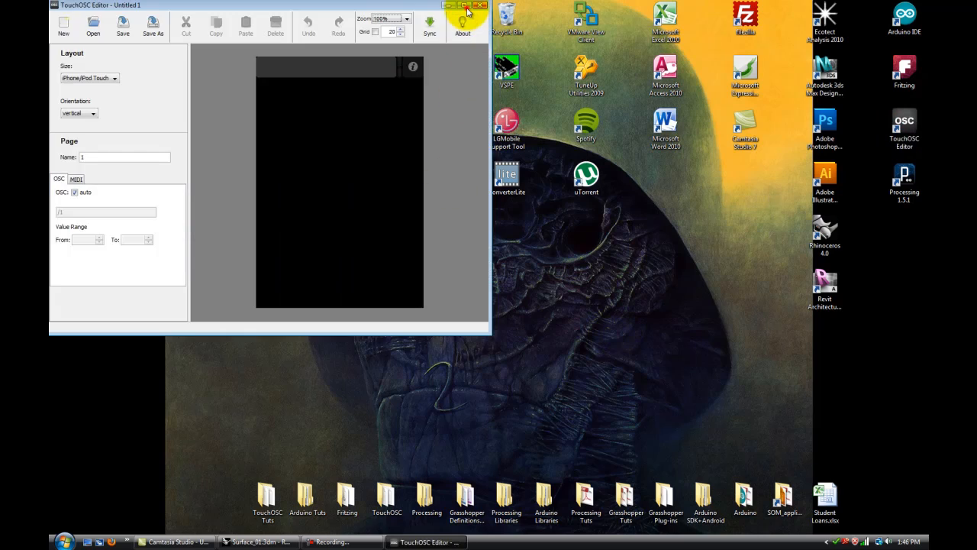
pyautogui.click(466, 6)
# Set the layout to horizontal orientation and iPad size, and turn on the grid
pyautogui.click(83, 113)
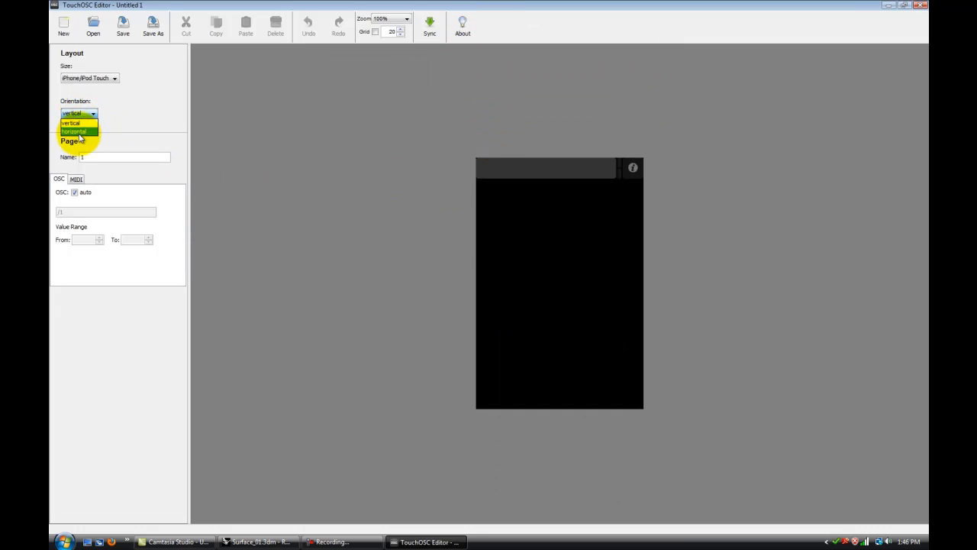
pyautogui.click(75, 131)
pyautogui.click(88, 78)
pyautogui.click(89, 97)
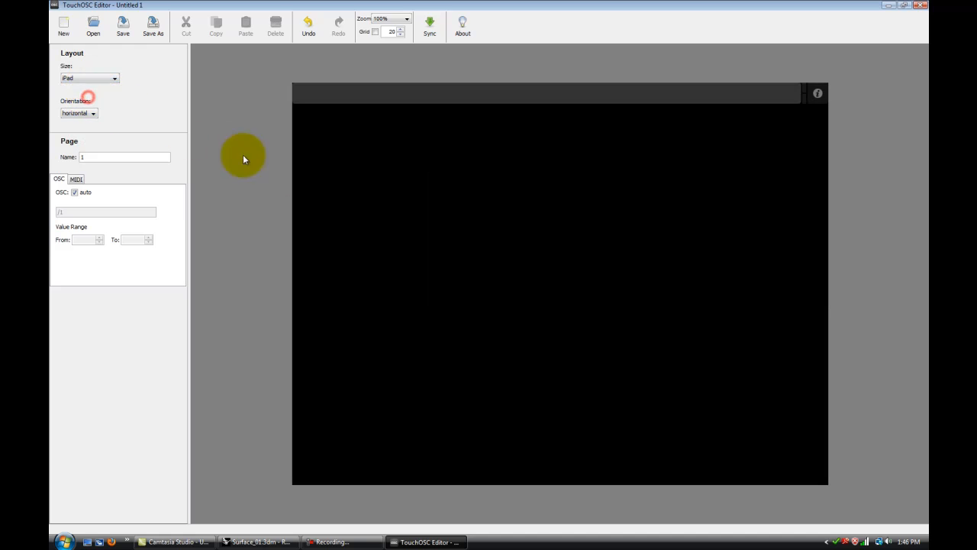
pyautogui.click(542, 223)
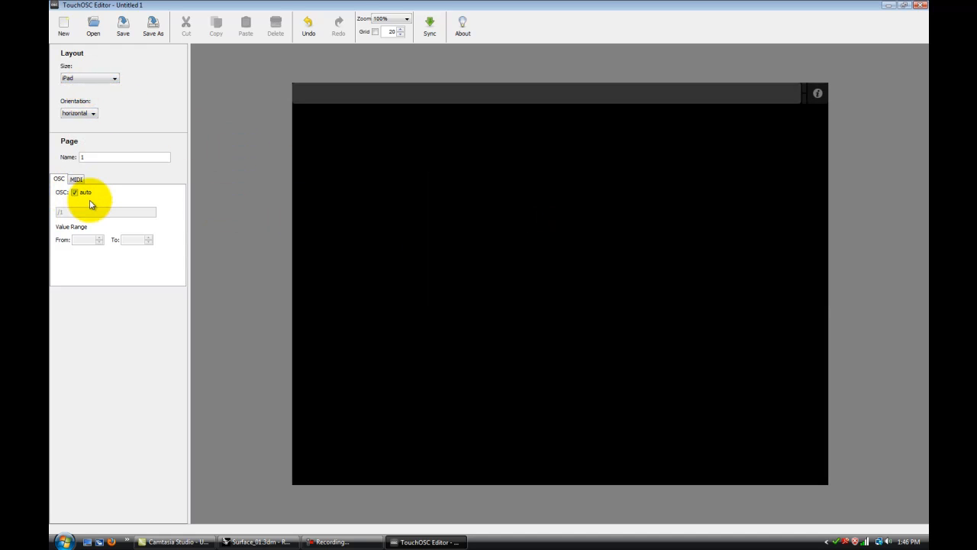
pyautogui.click(375, 31)
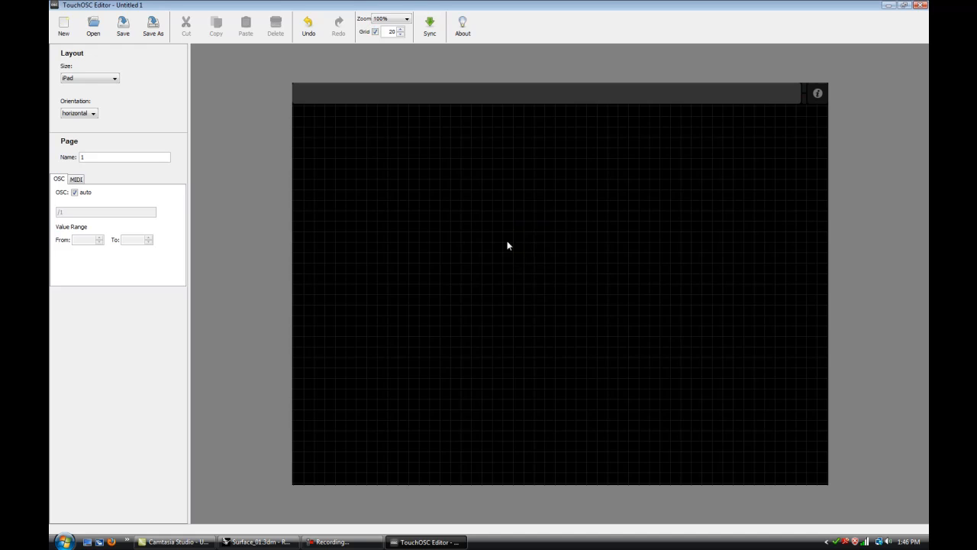
# Create a Label V about 474 by 133 near the upper edge of the page
pyautogui.rightClick(513, 256)
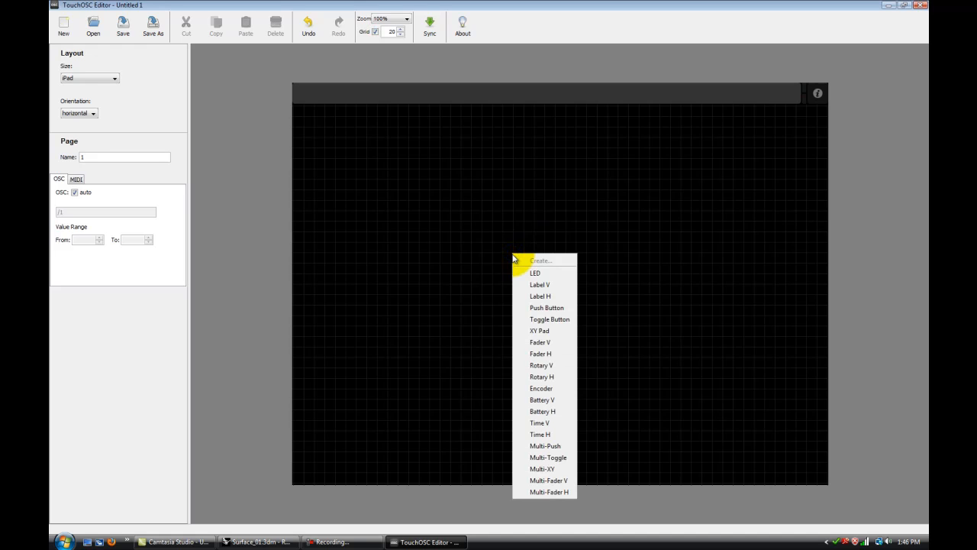
pyautogui.click(542, 288)
pyautogui.moveTo(537, 261); pyautogui.dragTo(654, 217)
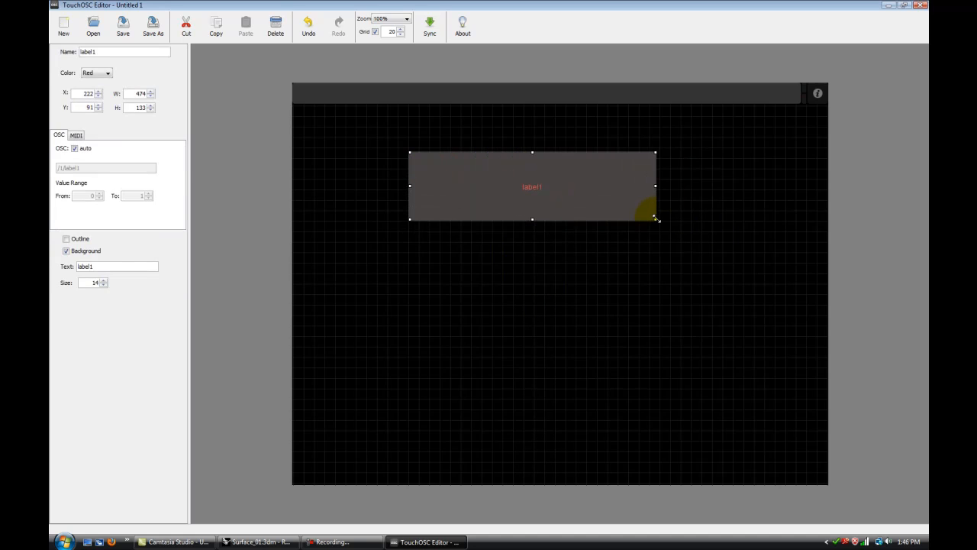
pyautogui.moveTo(552, 191); pyautogui.dragTo(546, 158)
# Give the label the text "GH Control Panel" at size 40 with an outline, and centre it horizontally on the page
pyautogui.doubleClick(96, 283)
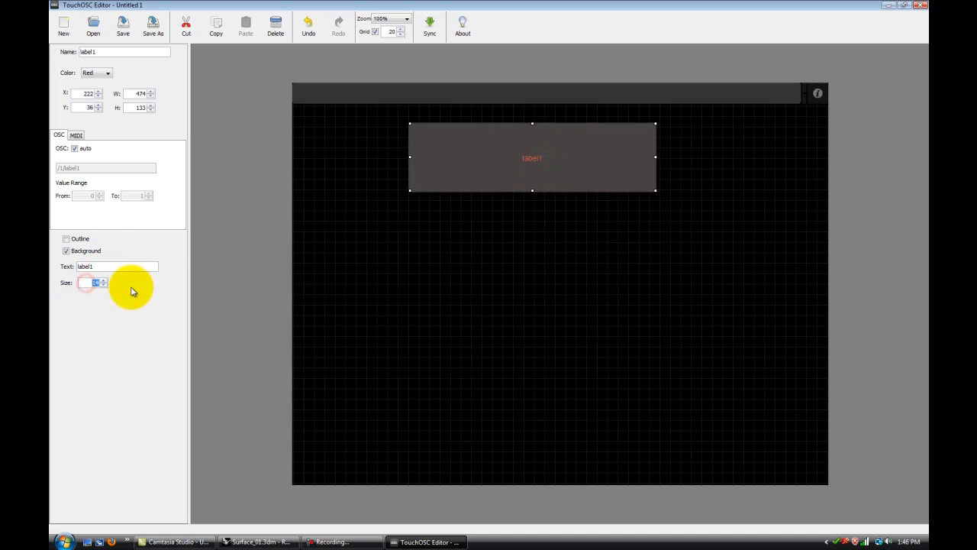
pyautogui.write('40')
pyautogui.moveTo(119, 265); pyautogui.dragTo(51, 266)
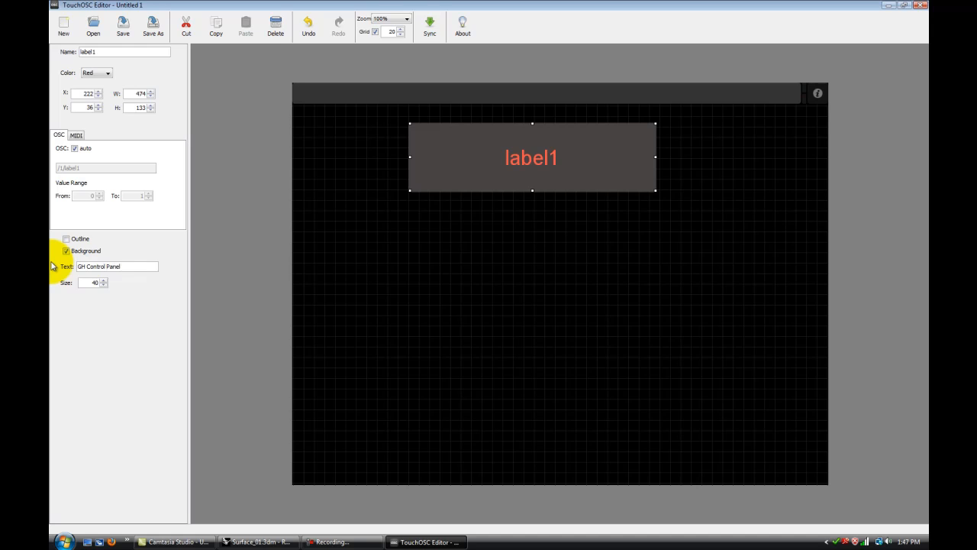
pyautogui.click(65, 238)
pyautogui.click(494, 219)
pyautogui.moveTo(538, 173); pyautogui.dragTo(566, 170)
pyautogui.click(567, 226)
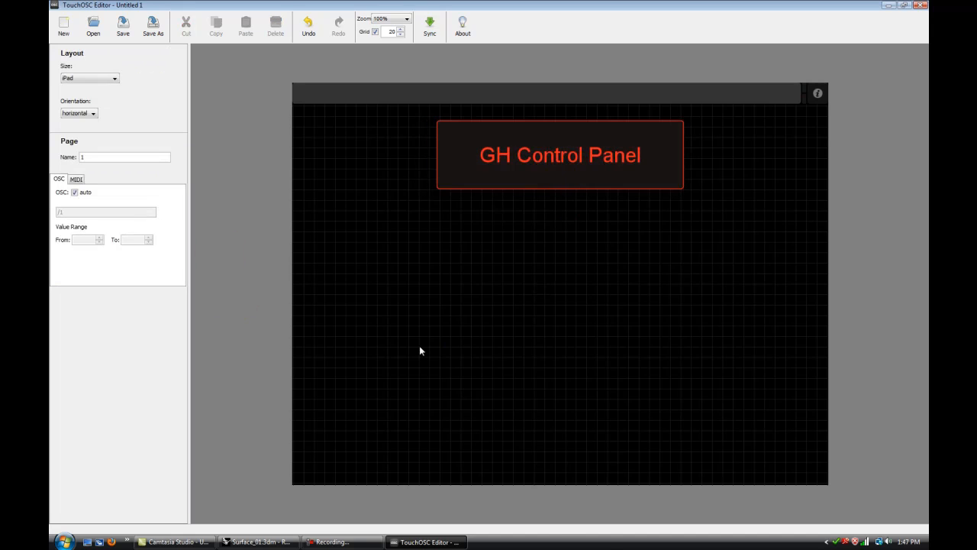
# Create a Rotary V control about 270 by 270 below the title label, right of the page centre
pyautogui.rightClick(544, 304)
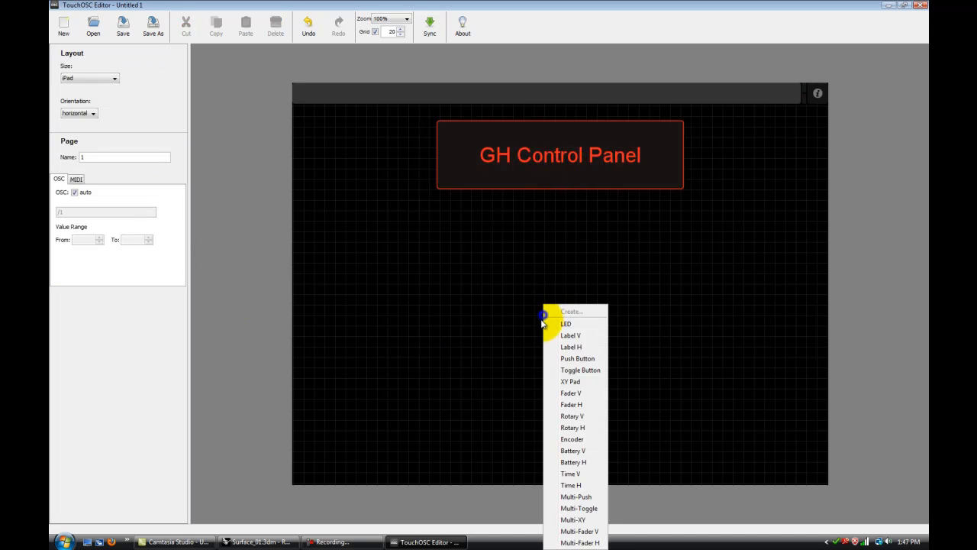
pyautogui.click(575, 419)
pyautogui.click(575, 411)
pyautogui.moveTo(574, 339); pyautogui.dragTo(730, 250)
pyautogui.moveTo(684, 284); pyautogui.dragTo(648, 296)
pyautogui.click(485, 313)
pyautogui.click(638, 296)
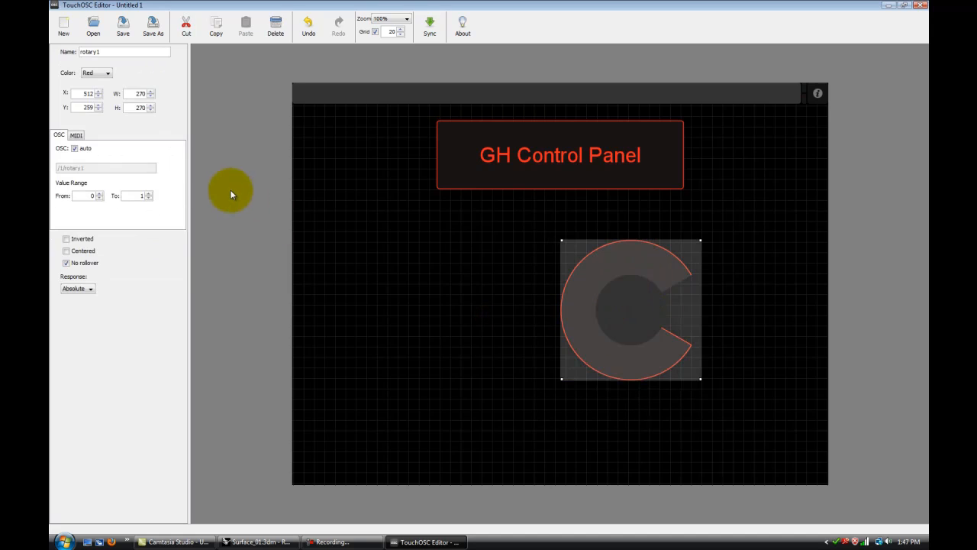
# Name the rotary control "servo", shift it slightly down and right, and enlarge it to about 280 by 280
pyautogui.doubleClick(102, 52)
pyautogui.click(130, 109)
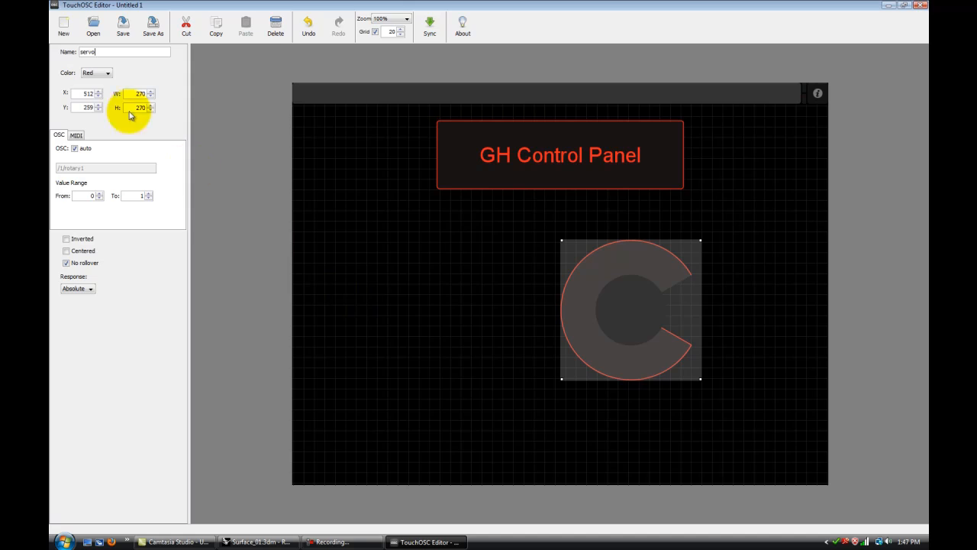
pyautogui.click(647, 374)
pyautogui.moveTo(630, 320); pyautogui.dragTo(637, 326)
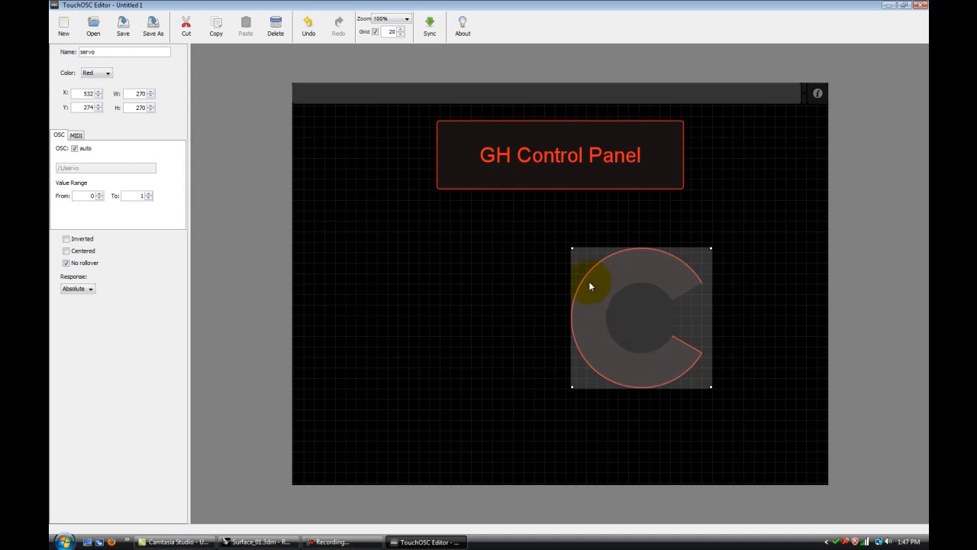
pyautogui.moveTo(571, 248); pyautogui.dragTo(566, 243)
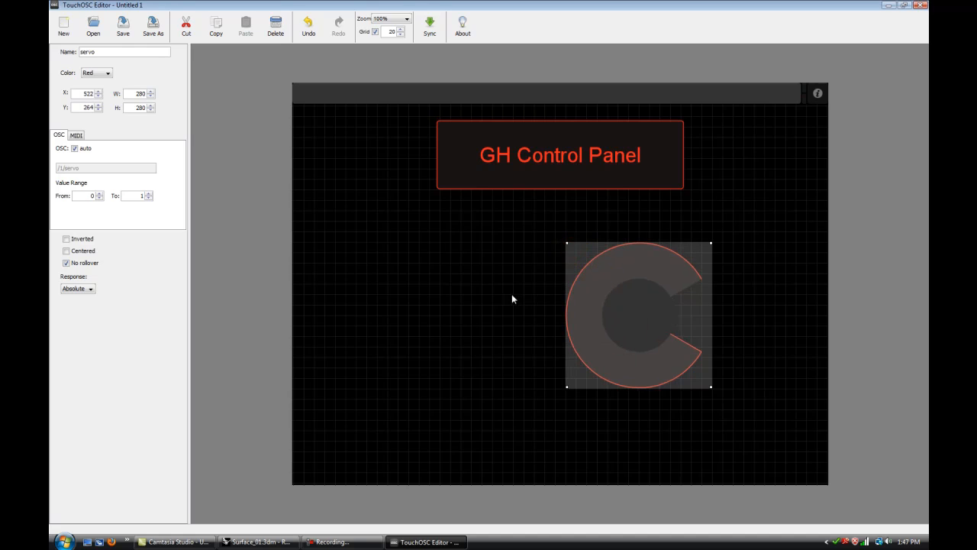
# Rename the rotary control "panel slider" and set the upper limit of its value range to 180
pyautogui.doubleClick(70, 53)
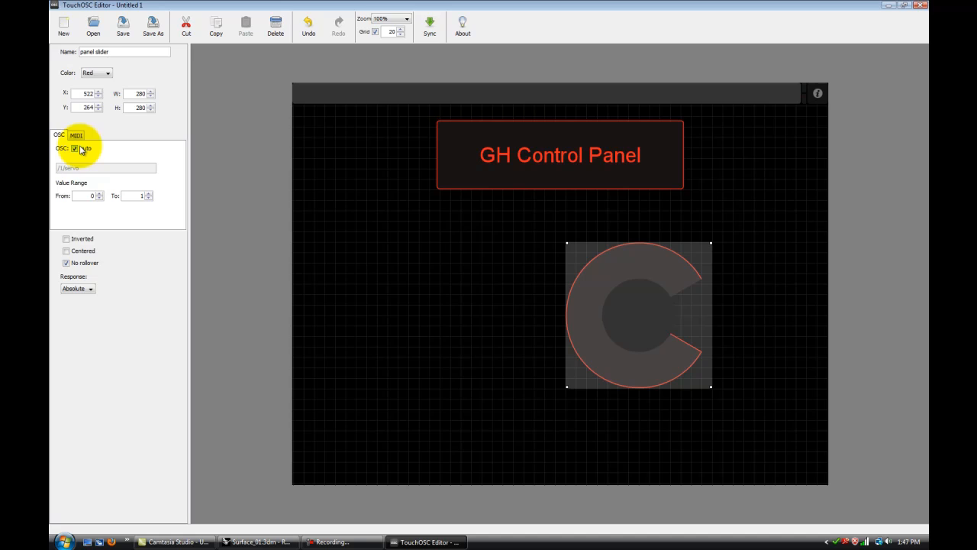
pyautogui.doubleClick(142, 196)
pyautogui.write('18.')
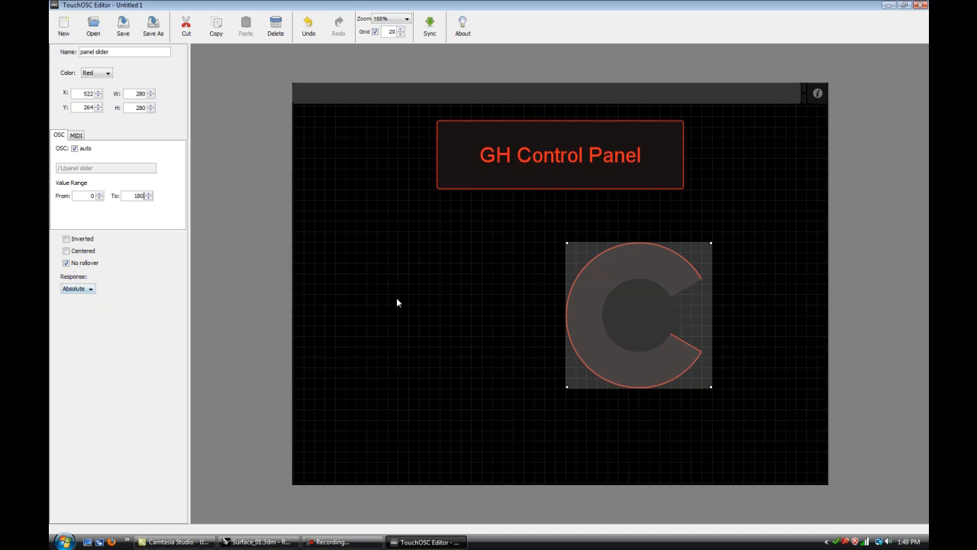
pyautogui.click(483, 280)
# Create a toggle button about 151 by 145 to the left of the rotary control
pyautogui.rightClick(431, 296)
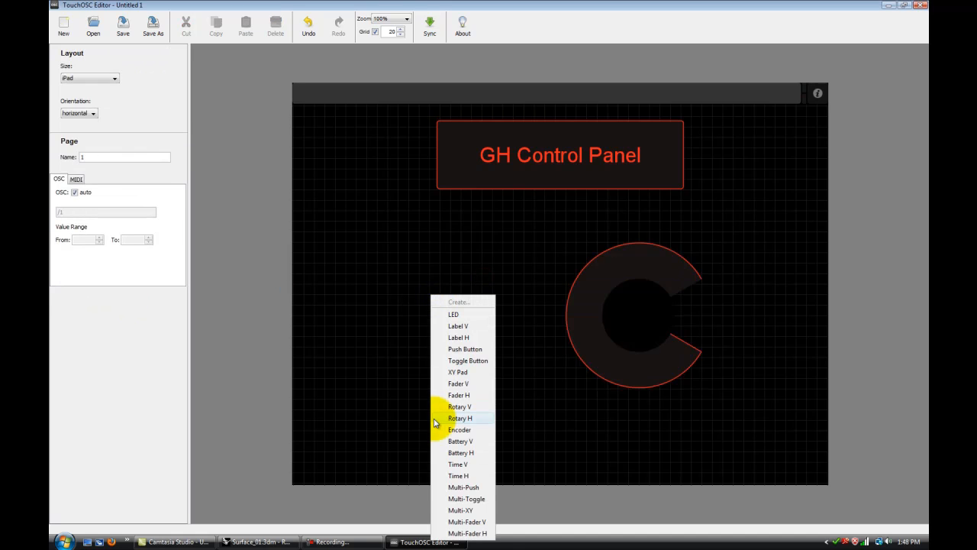
pyautogui.click(463, 360)
pyautogui.moveTo(445, 312); pyautogui.dragTo(446, 333)
pyautogui.click(525, 354)
# Rename the toggle button "toggle"
pyautogui.click(417, 336)
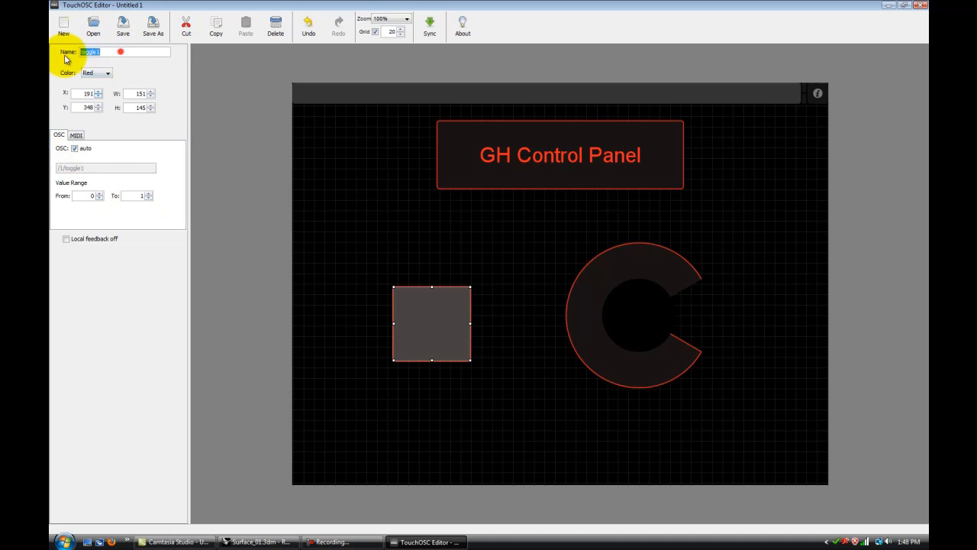
pyautogui.click(118, 58)
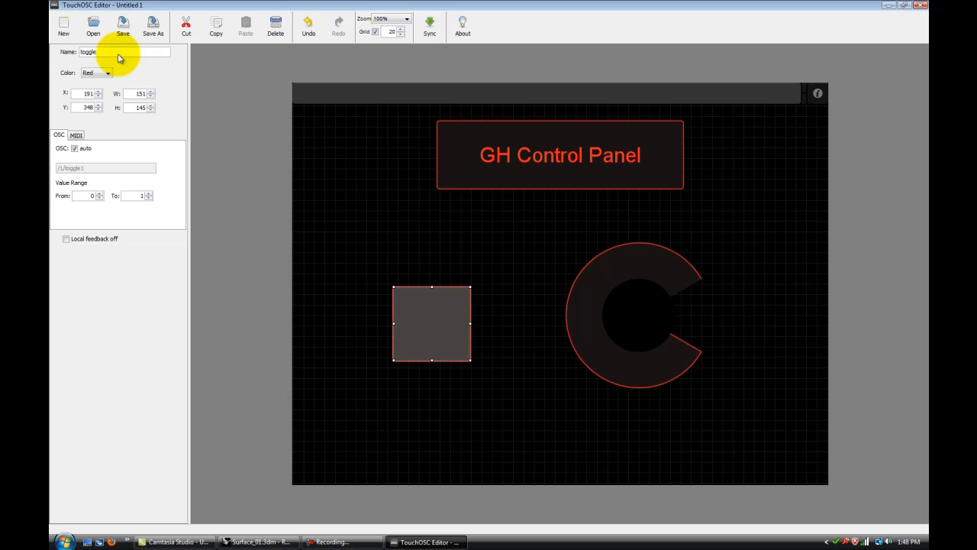
pyautogui.click(335, 215)
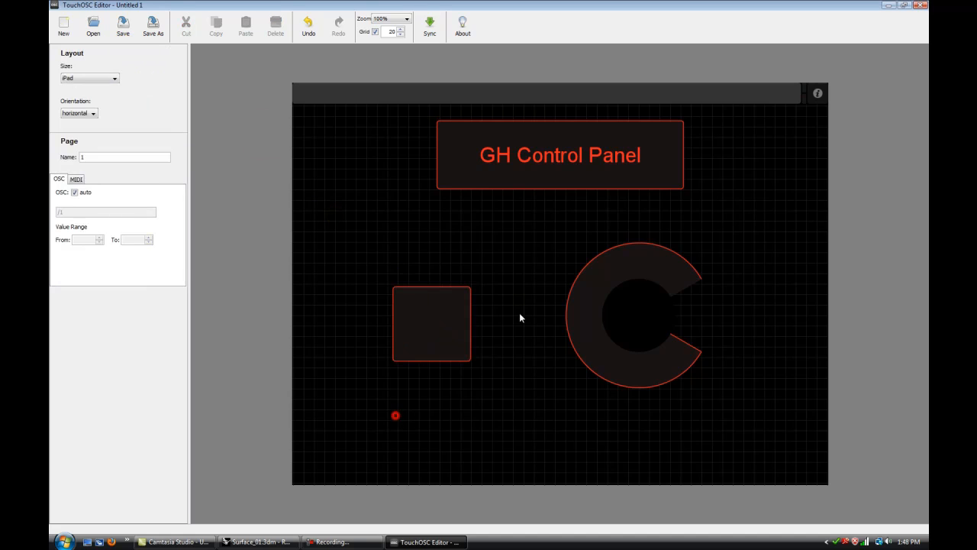
pyautogui.click(542, 172)
# Create two Label V controls, one below the toggle button and one below the rotary control
pyautogui.rightClick(444, 429)
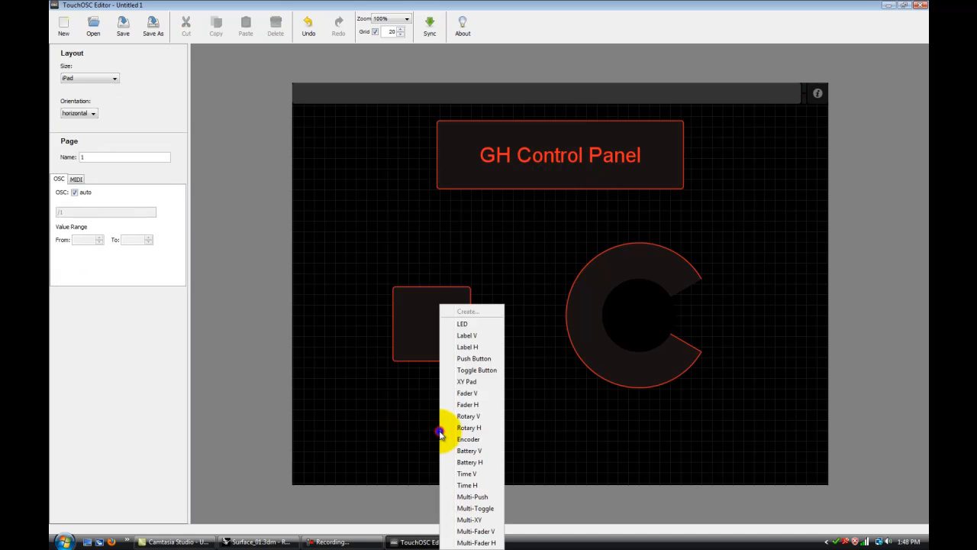
pyautogui.click(476, 332)
pyautogui.rightClick(567, 436)
pyautogui.click(608, 333)
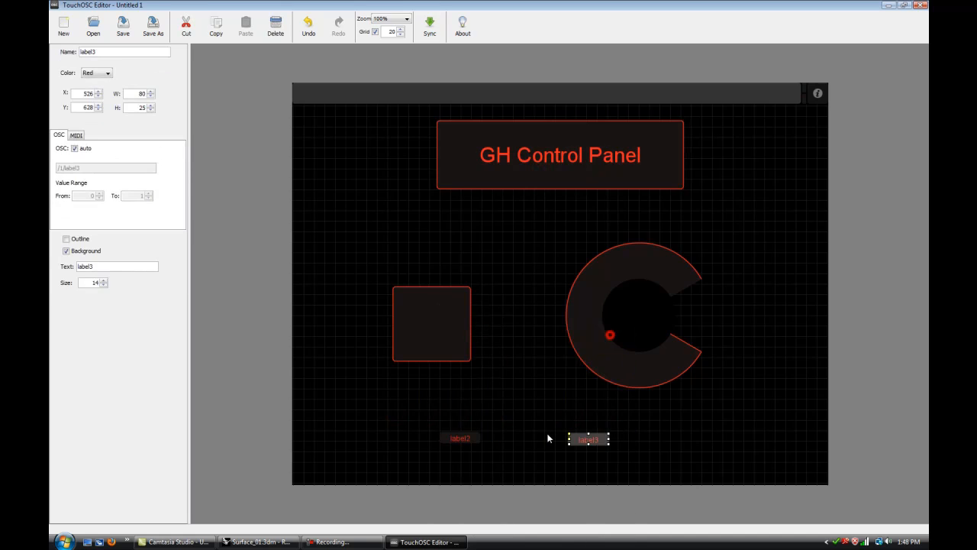
# Enlarge the label under the toggle to about 197 by 75 and the one under the rotary to about 256 by 69
pyautogui.click(495, 438)
pyautogui.moveTo(458, 439); pyautogui.dragTo(477, 422)
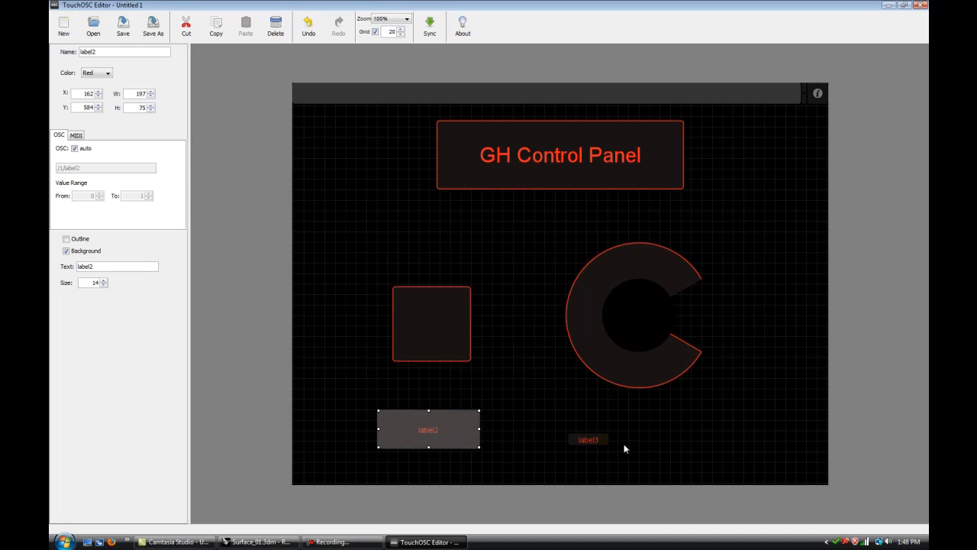
pyautogui.click(602, 439)
pyautogui.moveTo(609, 433); pyautogui.dragTo(692, 419)
# Give the label under the rotary control an outline and the text "Panel" at size 40
pyautogui.click(65, 238)
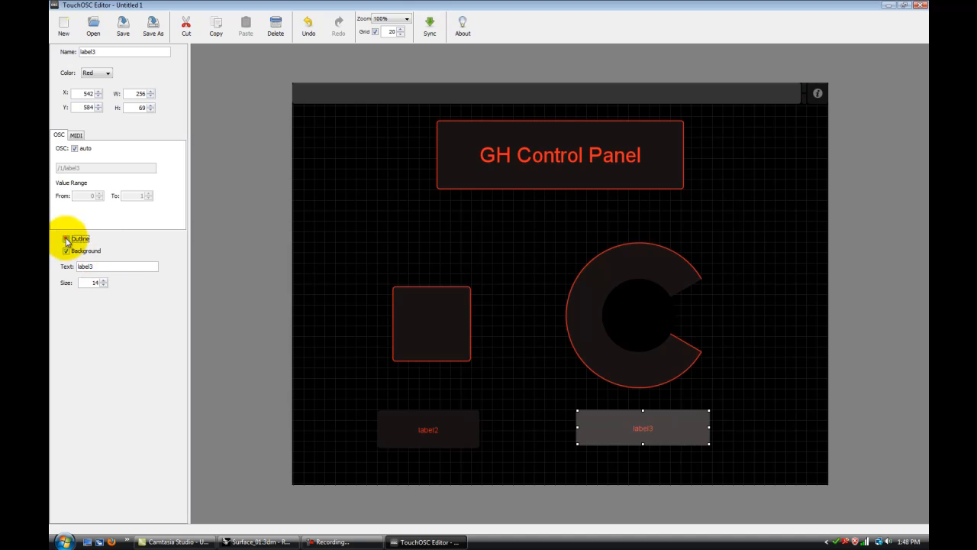
pyautogui.moveTo(109, 267); pyautogui.dragTo(61, 262)
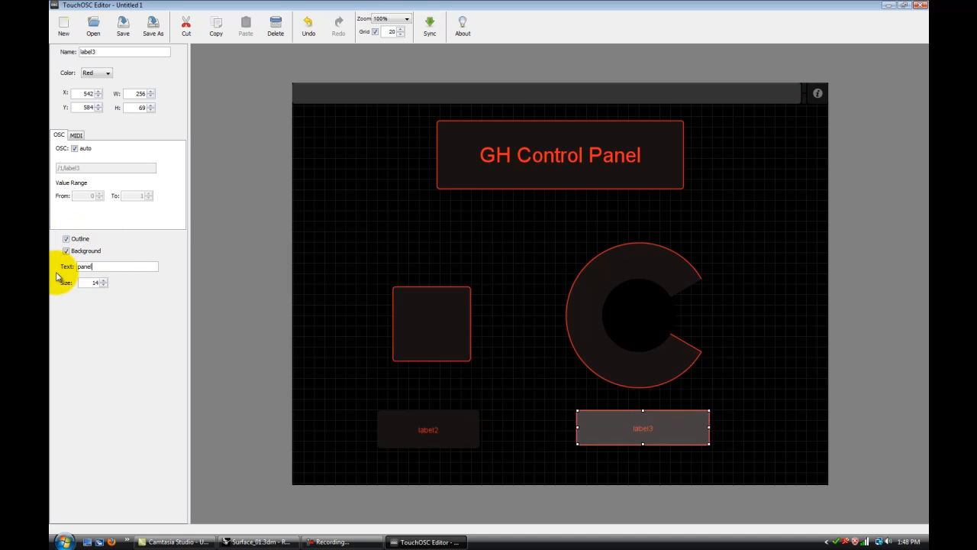
pyautogui.moveTo(114, 266); pyautogui.dragTo(70, 268)
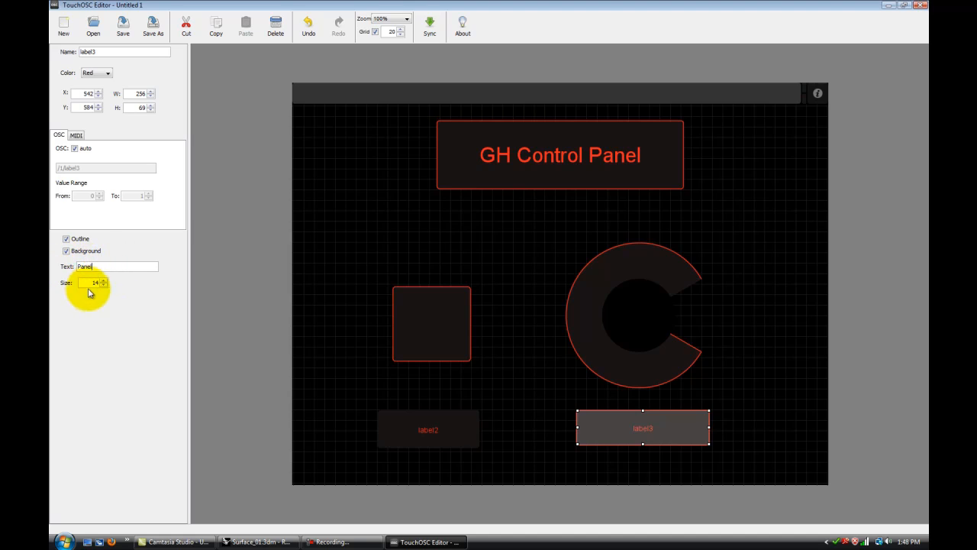
pyautogui.moveTo(86, 279); pyautogui.dragTo(104, 282)
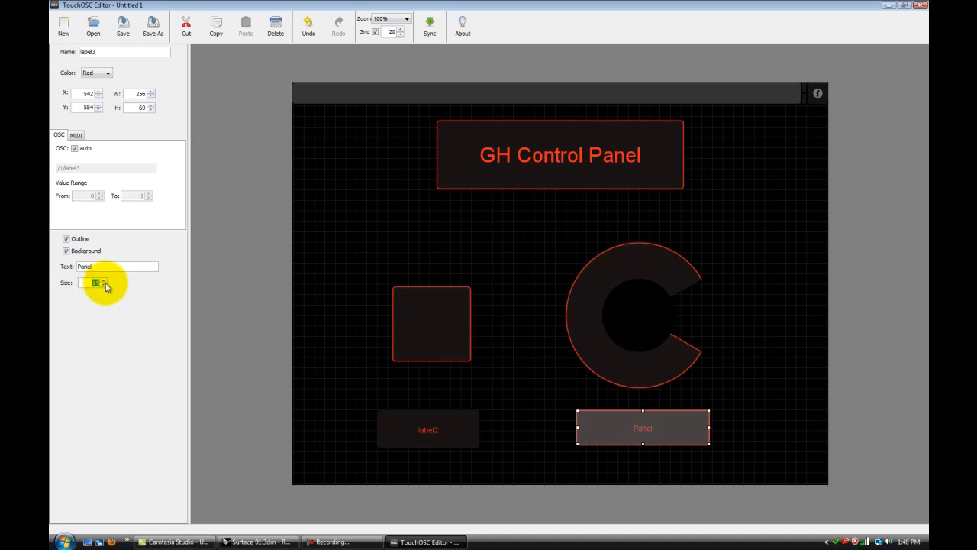
pyautogui.write('40')
pyautogui.click(540, 407)
# Give the label under the toggle button the text "ON/OFF" at size 40 with an outline
pyautogui.click(425, 429)
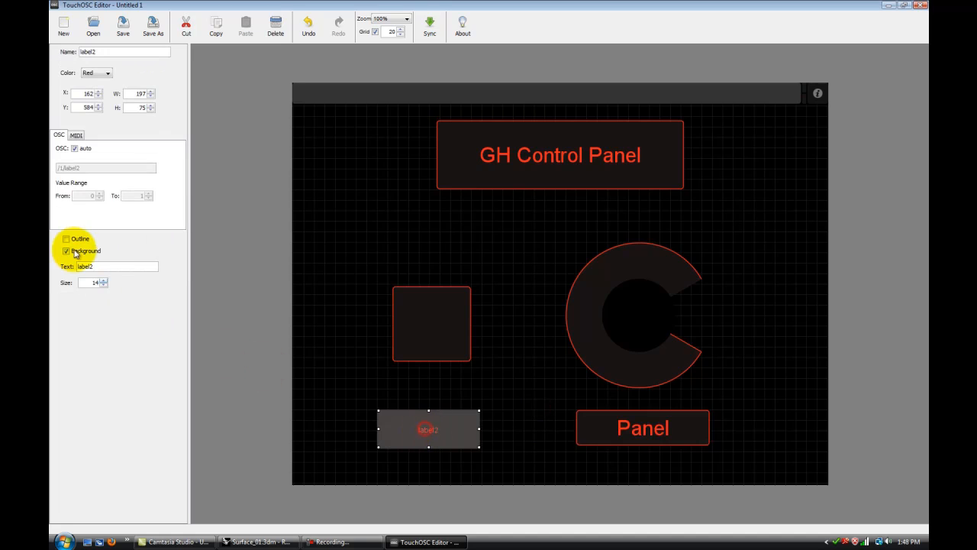
pyautogui.moveTo(104, 266); pyautogui.dragTo(73, 271)
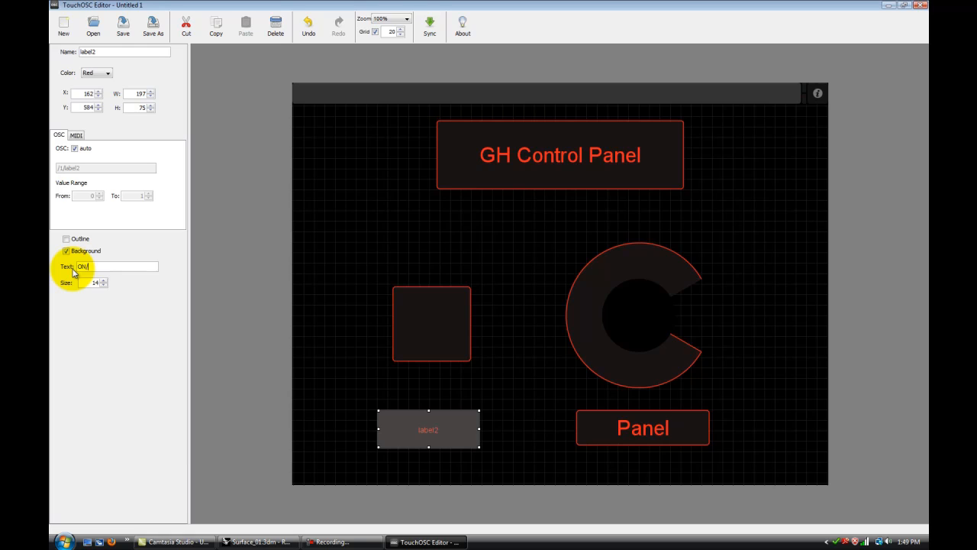
pyautogui.write('ON/OFF')
pyautogui.click(65, 238)
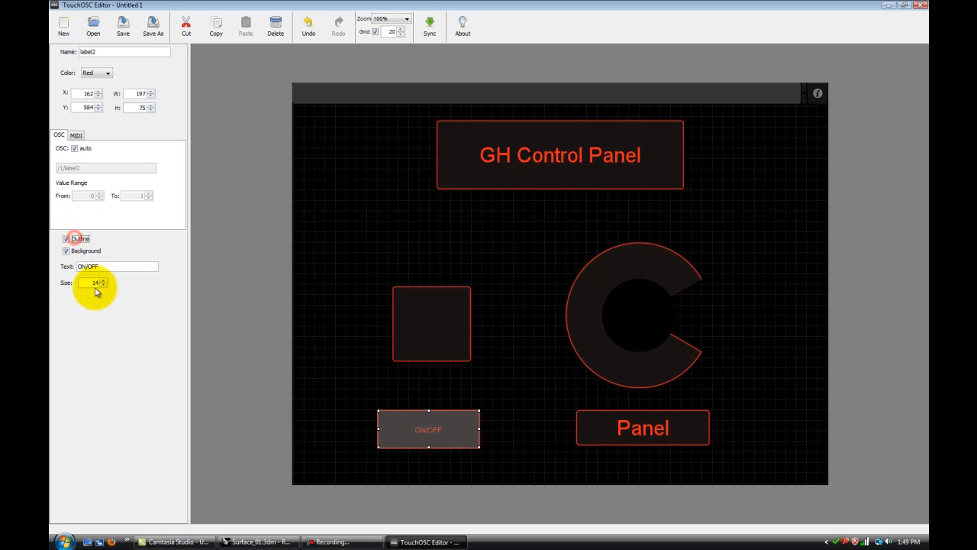
pyautogui.moveTo(87, 283); pyautogui.dragTo(93, 288)
pyautogui.write('40')
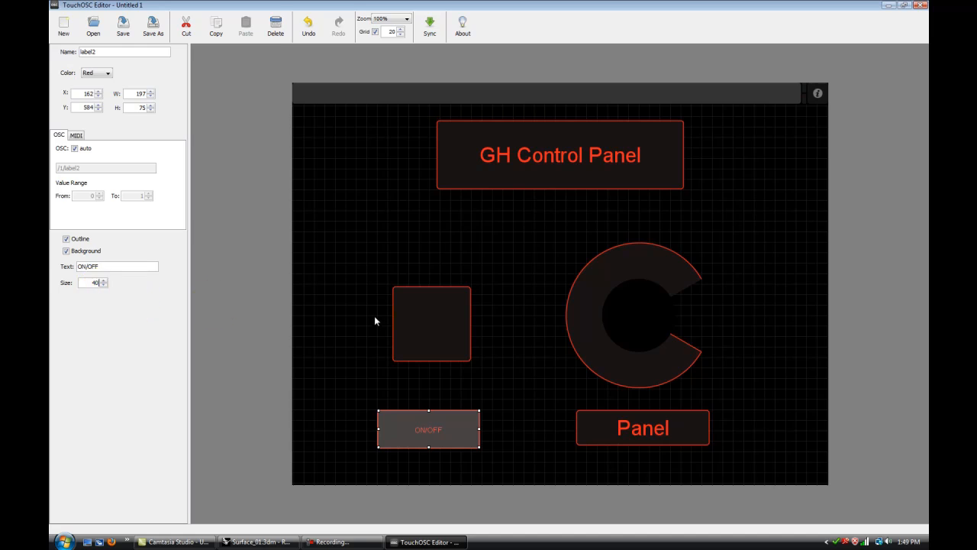
pyautogui.click(369, 386)
pyautogui.moveTo(431, 431); pyautogui.dragTo(458, 430)
pyautogui.click(515, 442)
pyautogui.click(506, 428)
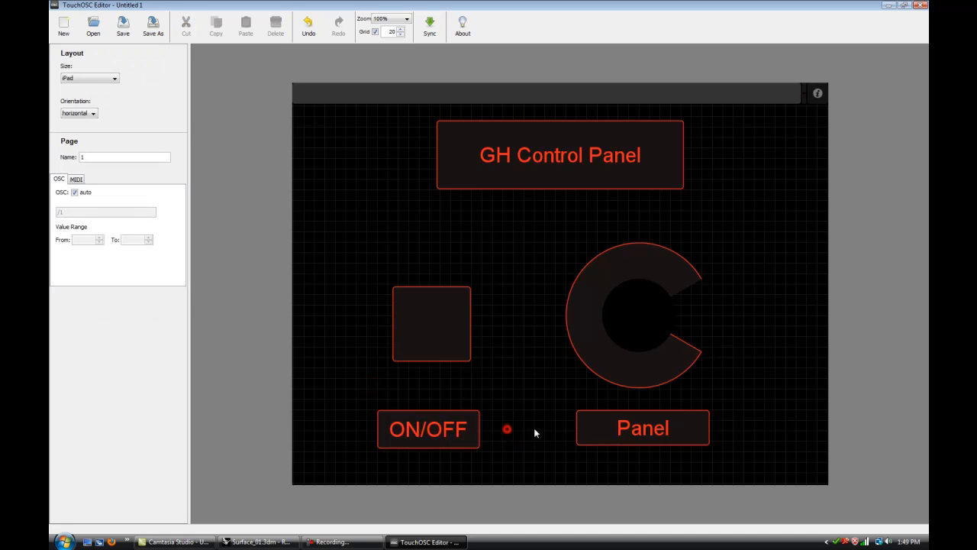
pyautogui.click(609, 430)
pyautogui.moveTo(609, 430); pyautogui.dragTo(608, 425)
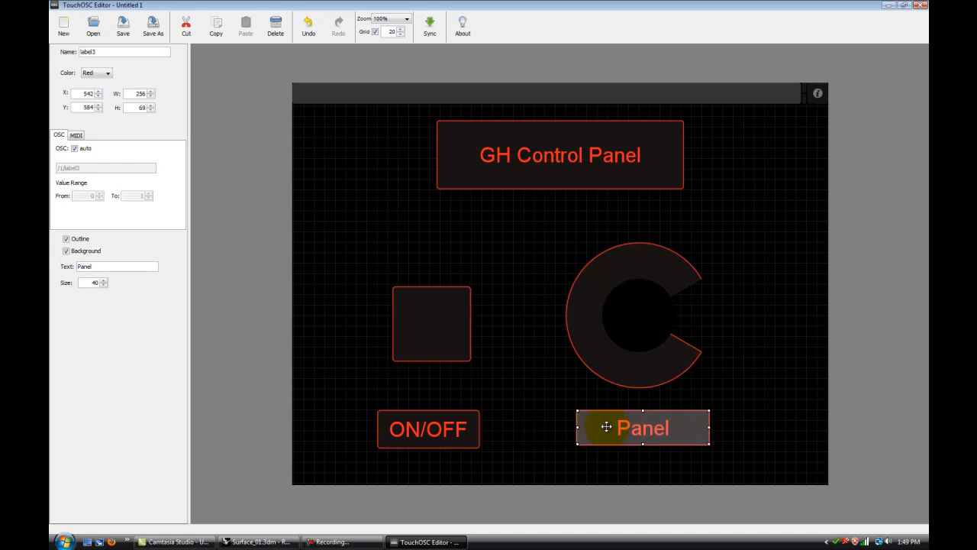
# Enlarge the Panel and ON/OFF labels slightly to matching heights and move the toggle button to about X 182, Y 344
pyautogui.moveTo(709, 442); pyautogui.dragTo(711, 450)
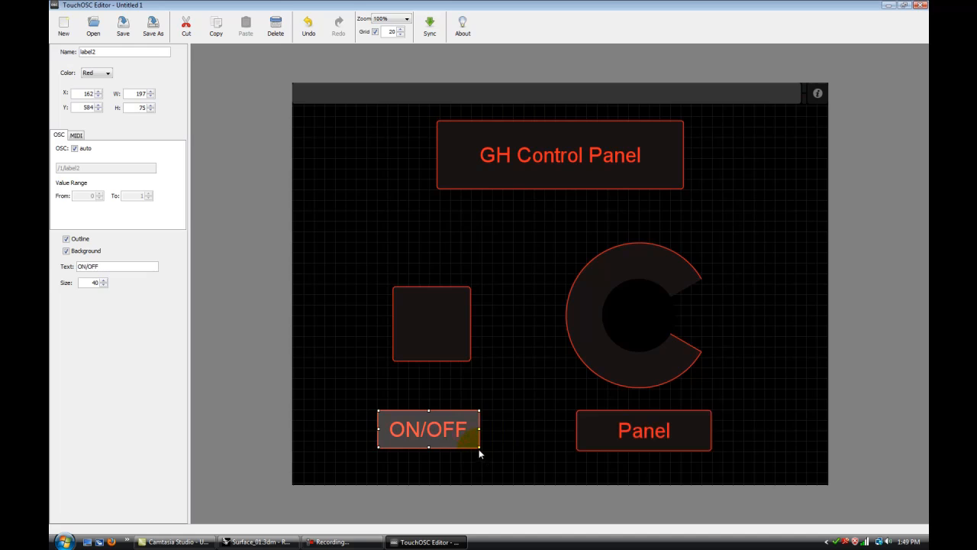
pyautogui.moveTo(478, 448); pyautogui.dragTo(481, 450)
pyautogui.click(509, 438)
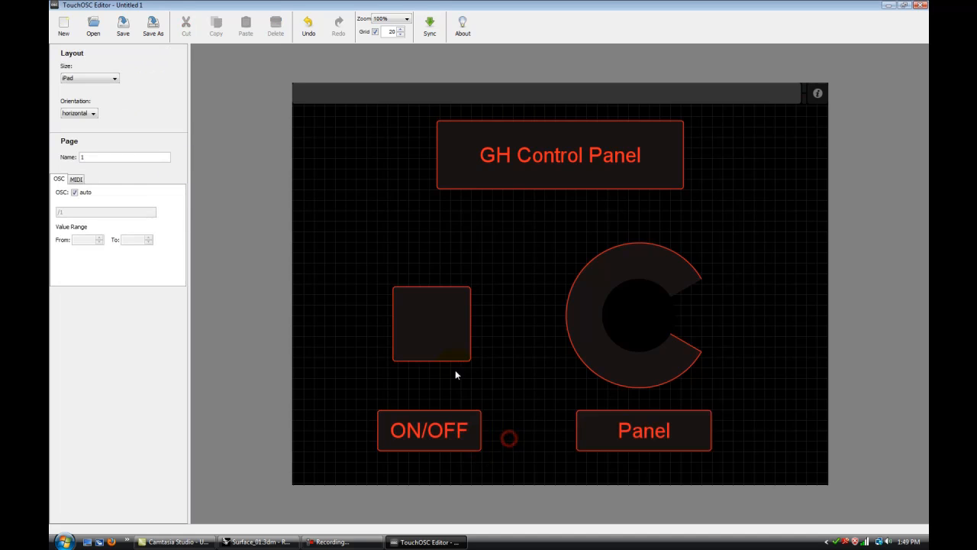
pyautogui.moveTo(446, 328); pyautogui.dragTo(442, 326)
pyautogui.click(513, 340)
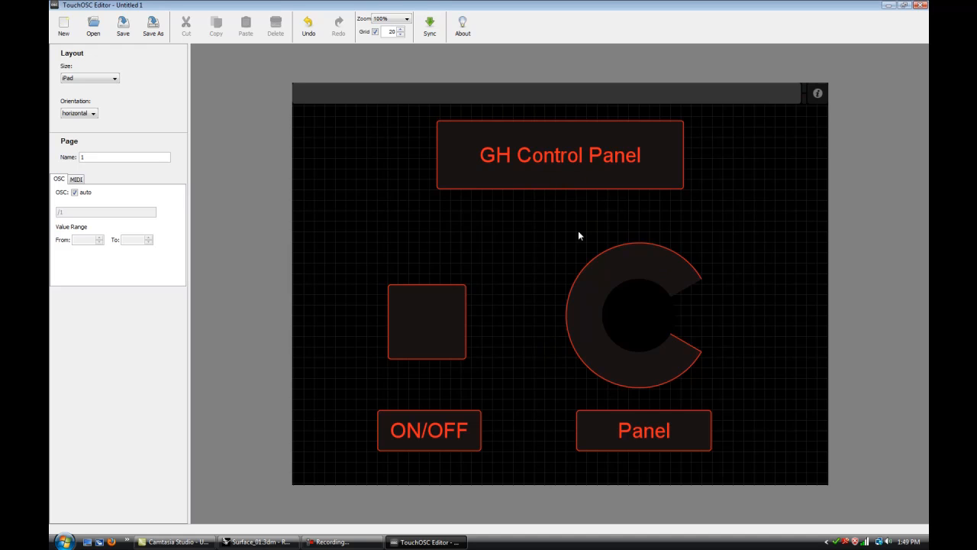
# Check the OSC value ranges of the rotary panel slider and the toggle button
pyautogui.click(632, 312)
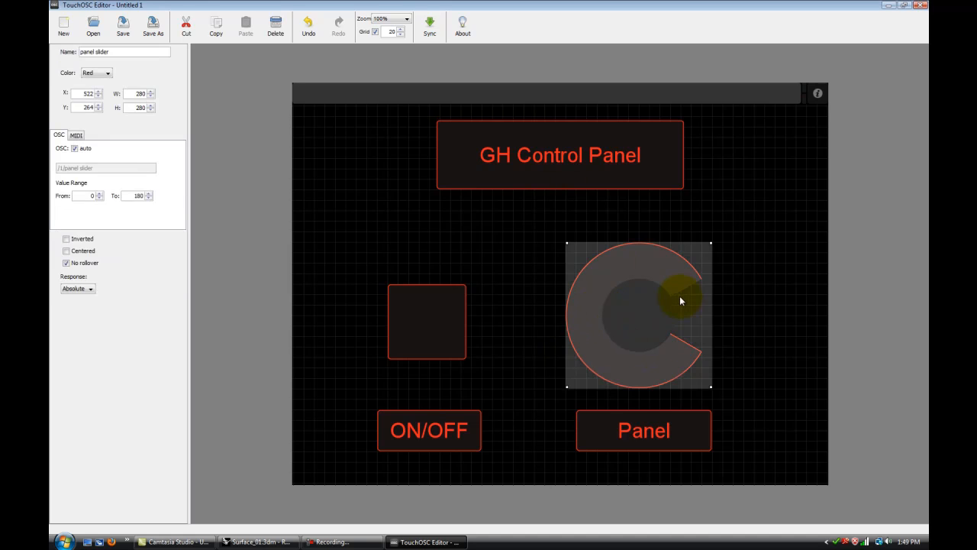
pyautogui.doubleClick(136, 197)
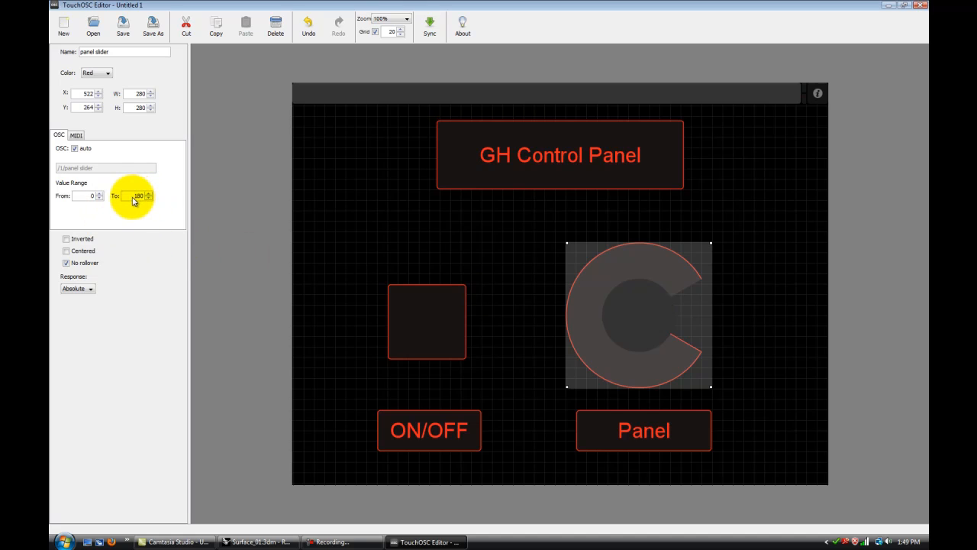
pyautogui.click(425, 331)
pyautogui.click(95, 200)
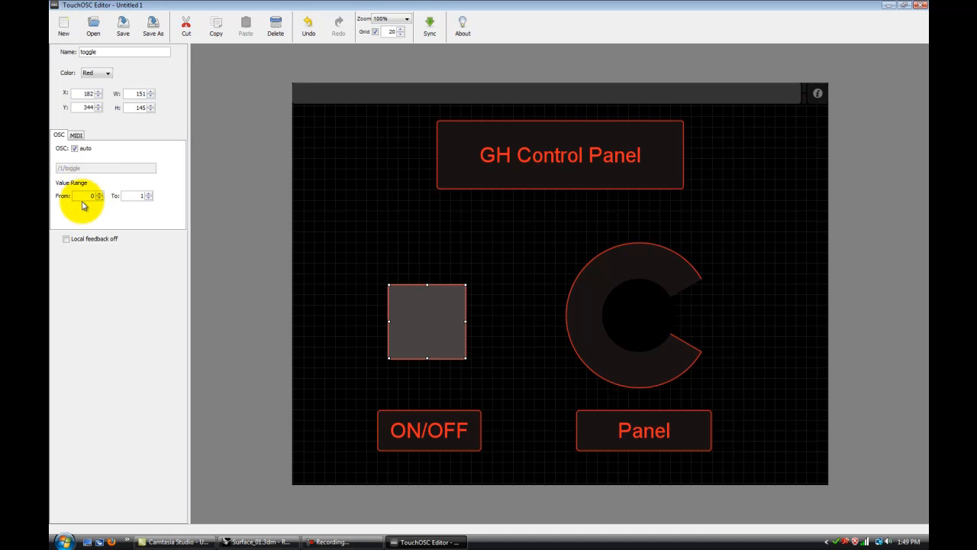
# Nudge the toggle button slightly to the right so it is centred above the ON/OFF label
pyautogui.click(505, 329)
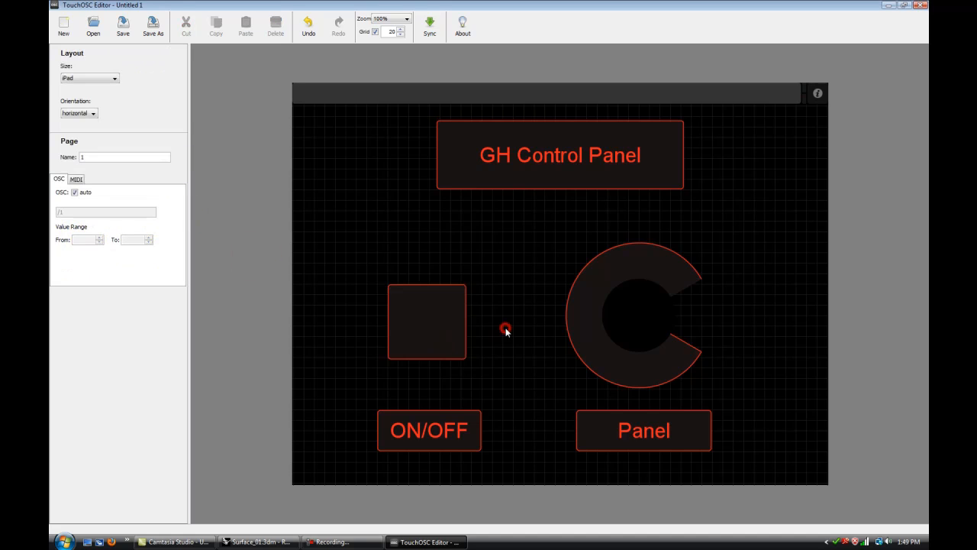
pyautogui.moveTo(435, 325); pyautogui.dragTo(439, 324)
pyautogui.click(510, 330)
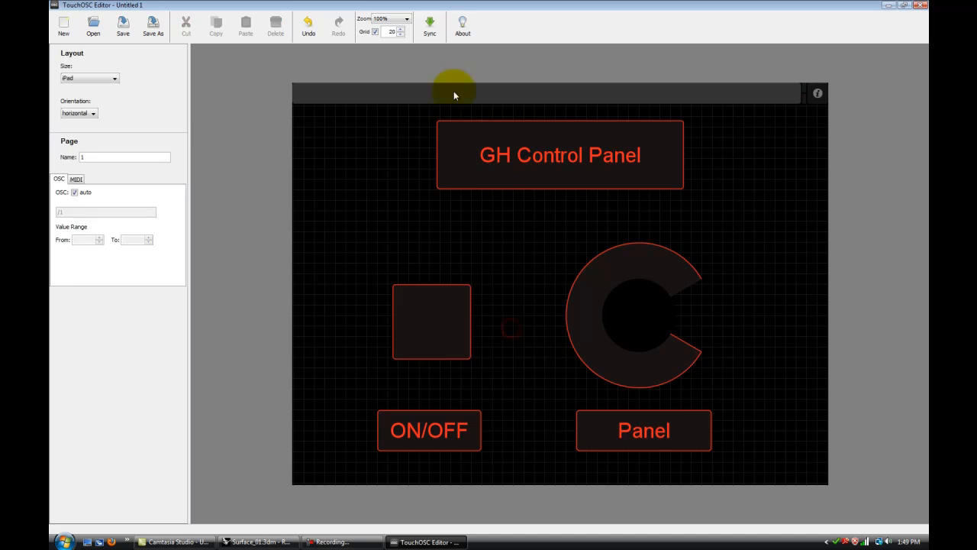
# Start syncing the layout to the device and move the Layout Sync dialog aside, away from the middle of the layout
pyautogui.click(432, 25)
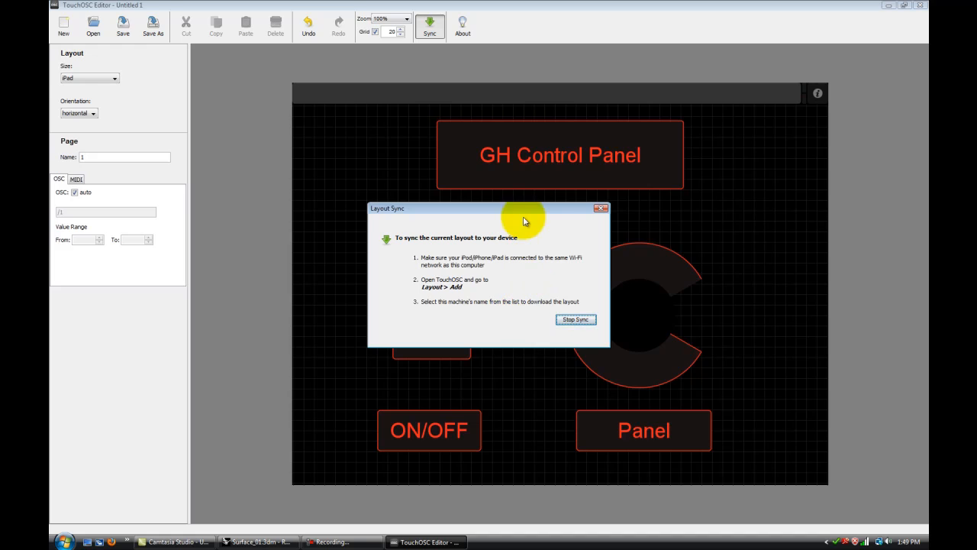
pyautogui.moveTo(521, 209); pyautogui.dragTo(783, 86)
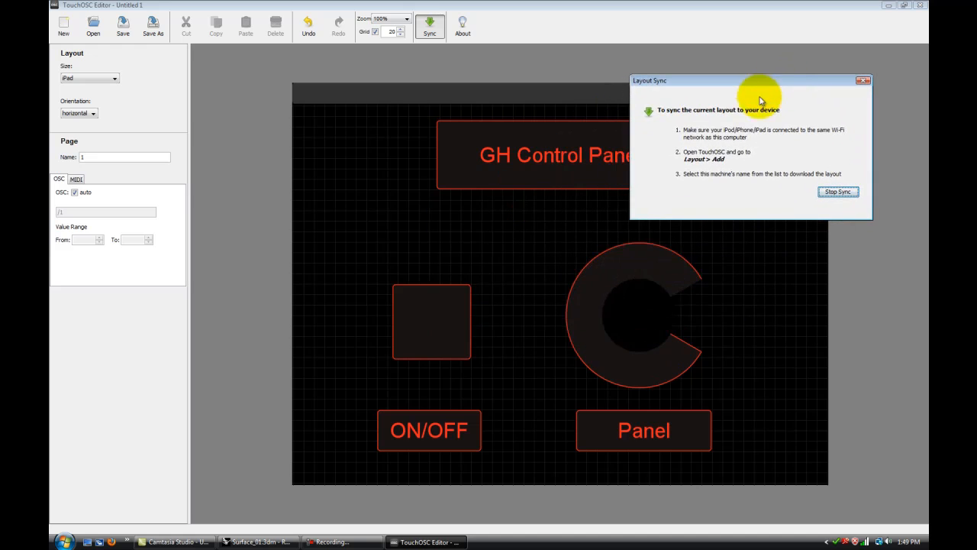
# Switch to Firefox and go to the website archi-lab.net
pyautogui.click(82, 543)
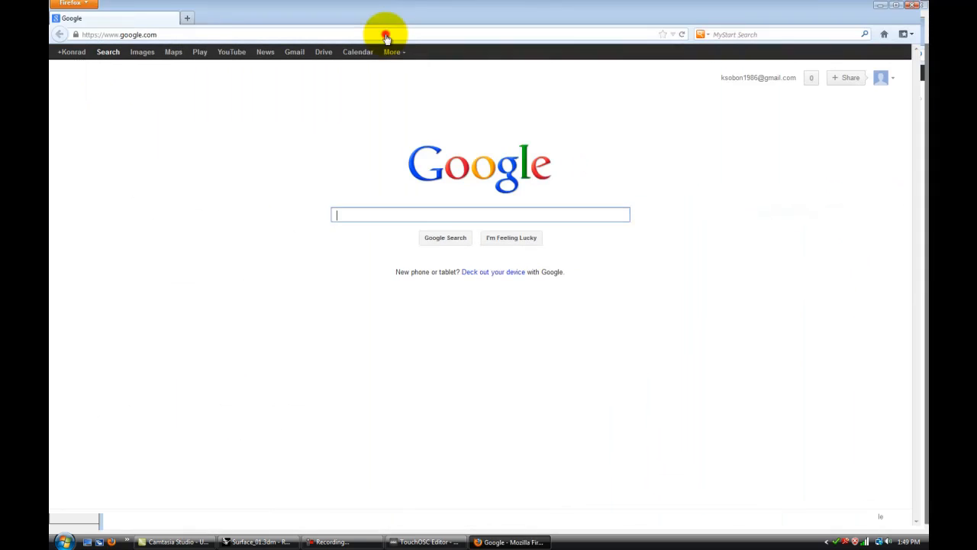
pyautogui.click(377, 20)
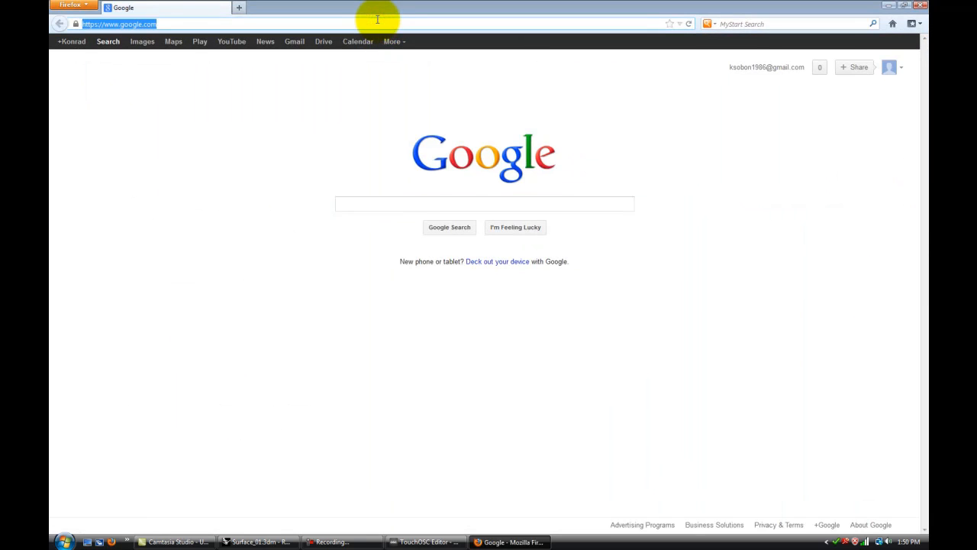
pyautogui.write('archi-lab.net')
pyautogui.press('Return')
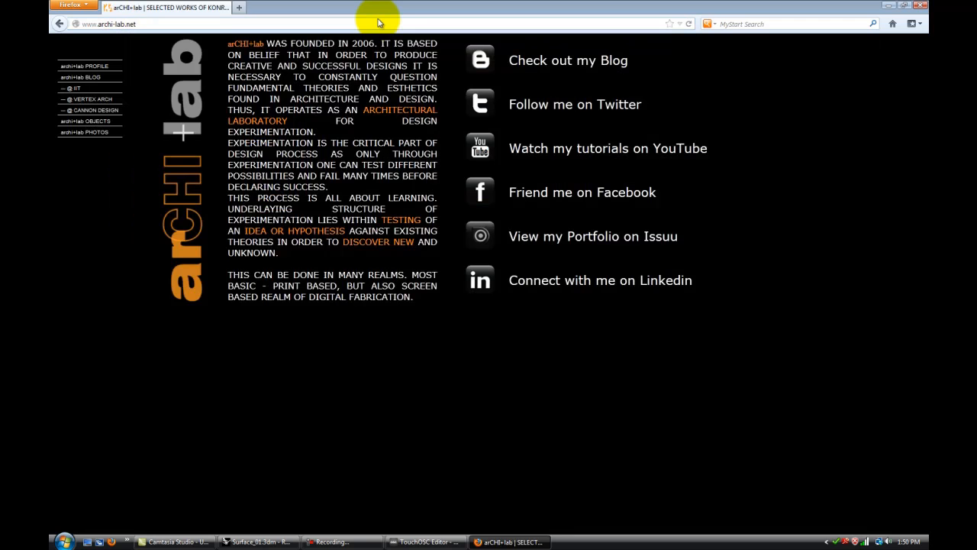
# Open the blog post "Arduino - TouchOSC Controlled Servo" and look through its code, Grasshopper definition and TouchOSC layout
pyautogui.click(82, 77)
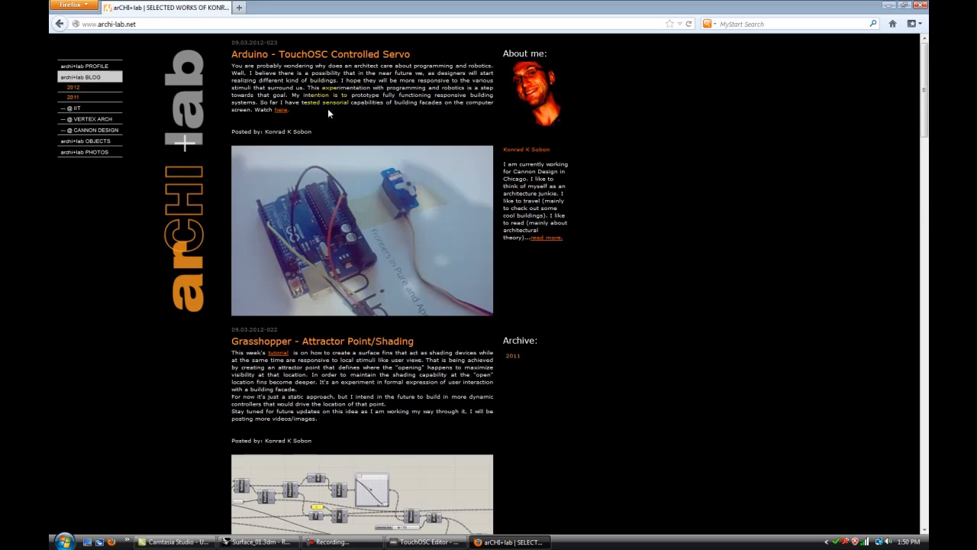
pyautogui.click(324, 57)
pyautogui.scroll(-20, 399, 252)
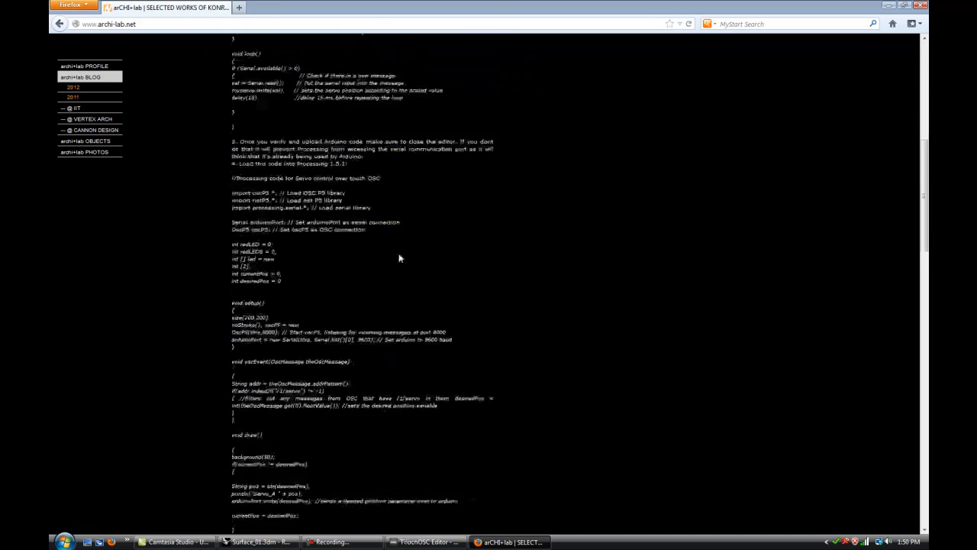
pyautogui.scroll(-10, 392, 266)
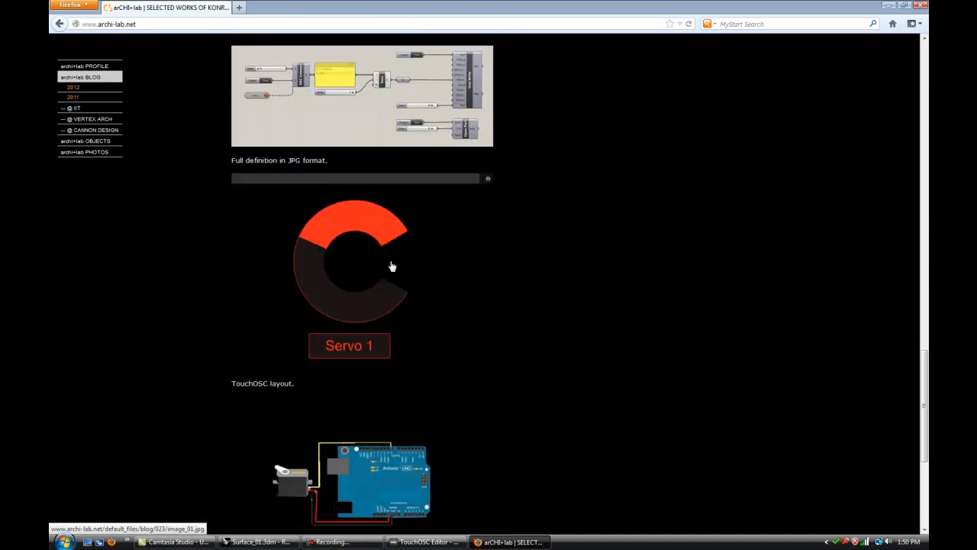
pyautogui.scroll(7, 371, 175)
pyautogui.scroll(20, 344, 369)
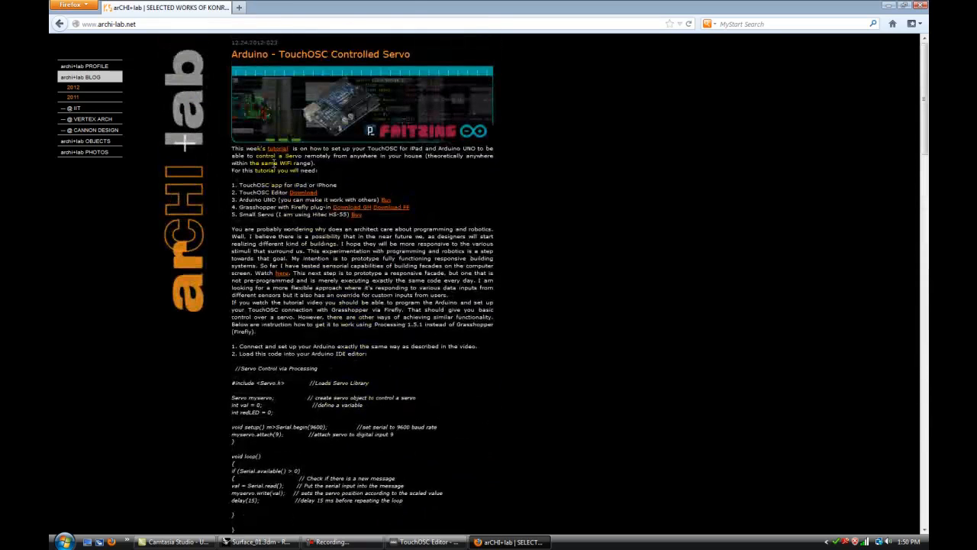
# Open the tutorial video linked in the post in a maximized window, pause it, and close both browser windows
pyautogui.click(277, 148)
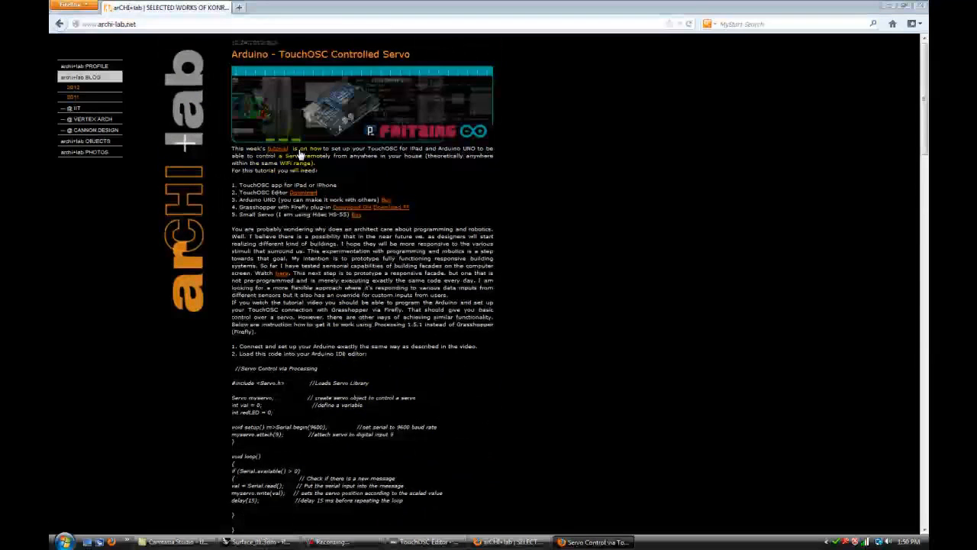
pyautogui.moveTo(929, 33); pyautogui.dragTo(689, 33)
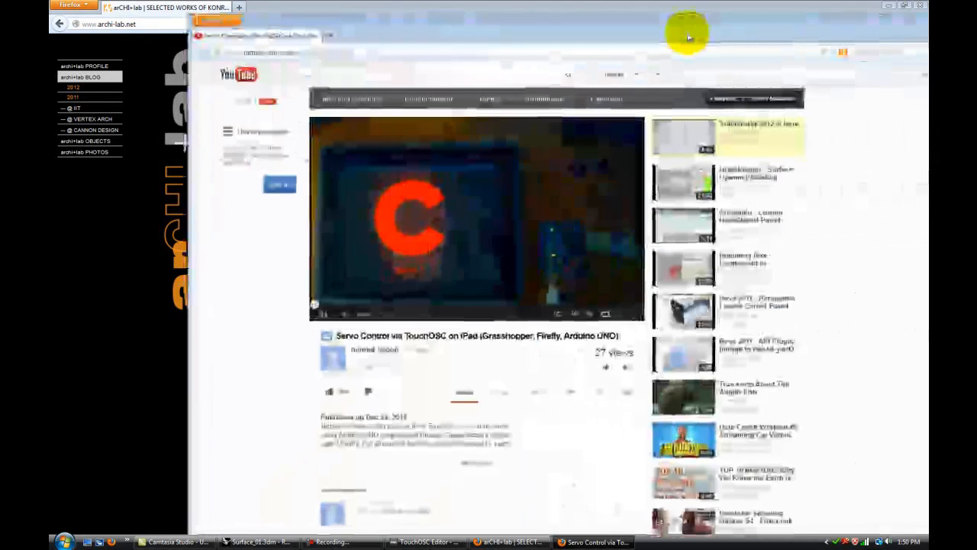
pyautogui.doubleClick(689, 33)
pyautogui.click(183, 288)
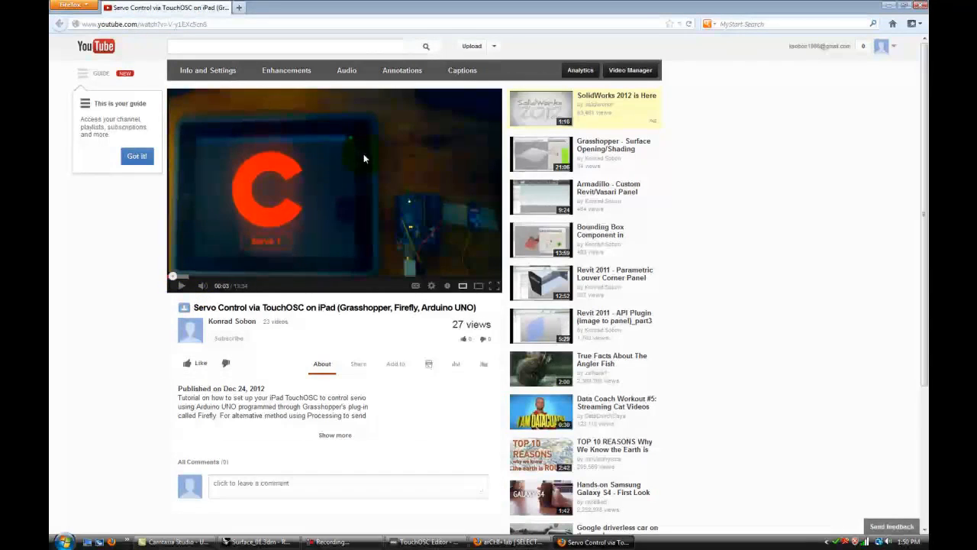
pyautogui.click(921, 5)
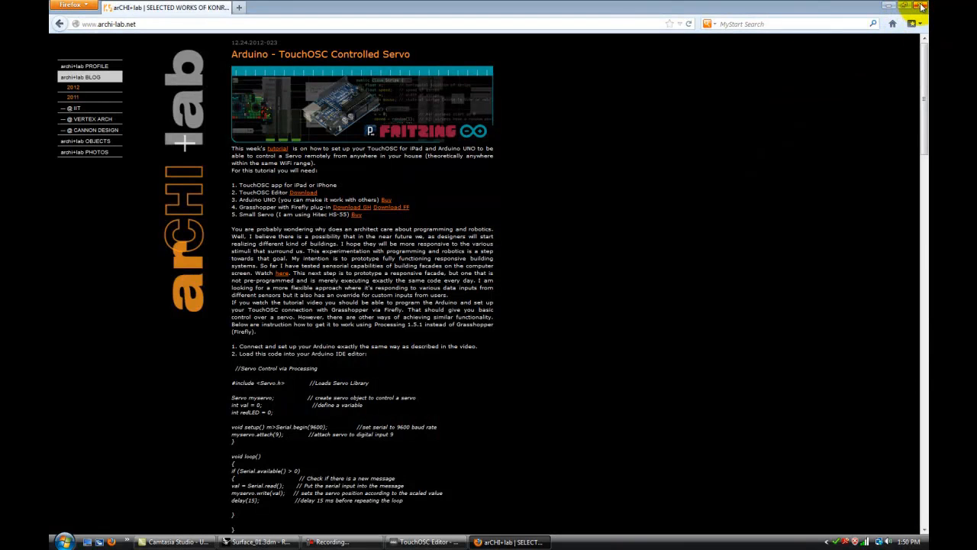
pyautogui.click(921, 5)
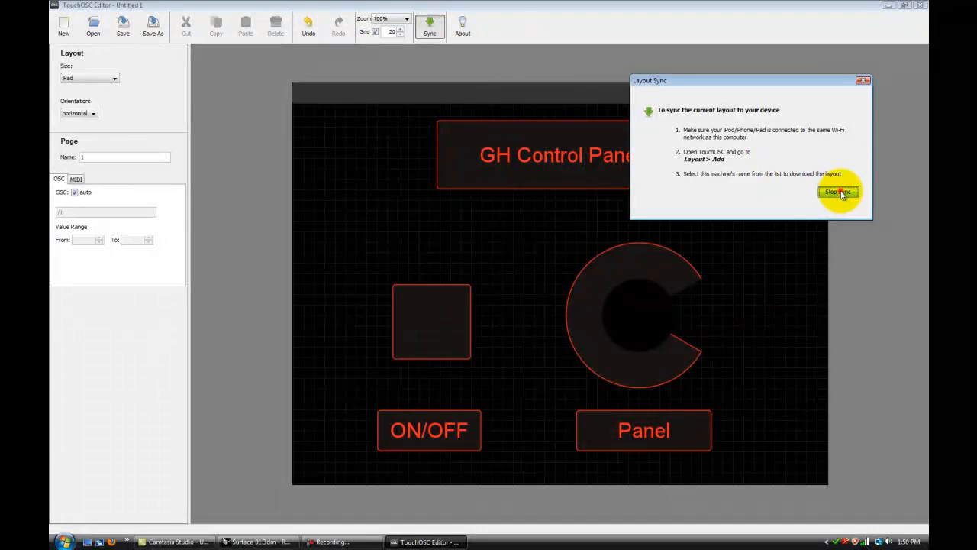
# Stop the layout sync and quit TouchOSC Editor without saving the layout
pyautogui.click(865, 83)
pyautogui.click(919, 9)
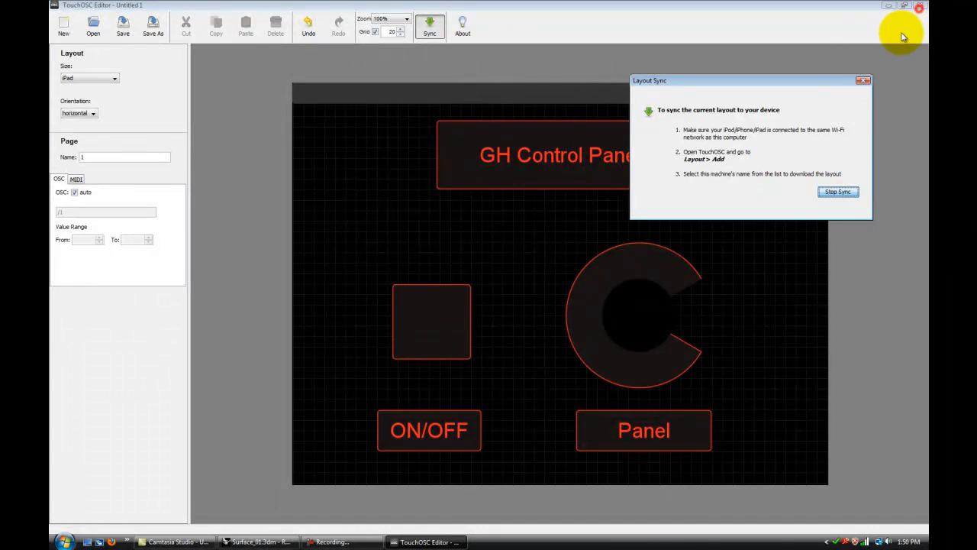
pyautogui.click(863, 81)
pyautogui.click(921, 7)
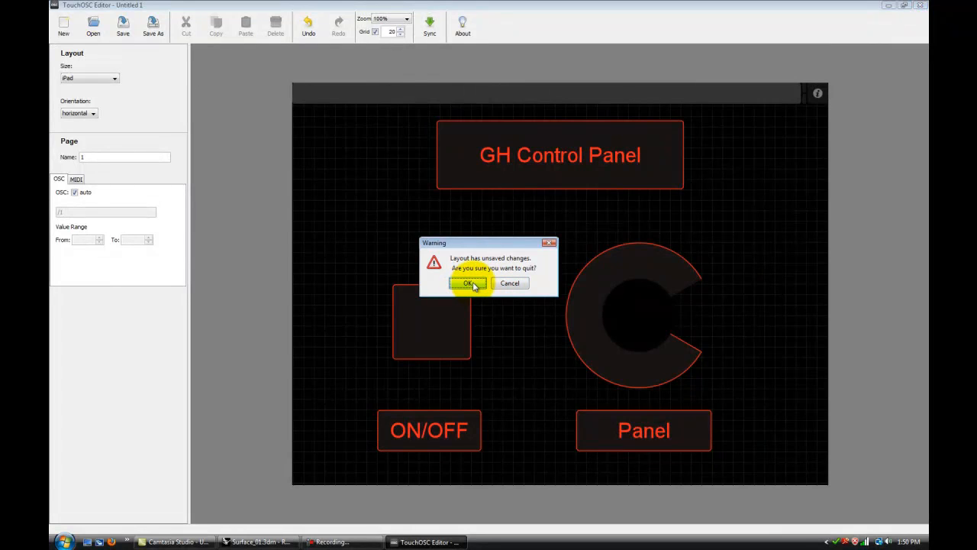
pyautogui.click(469, 283)
pyautogui.rightClick(456, 286)
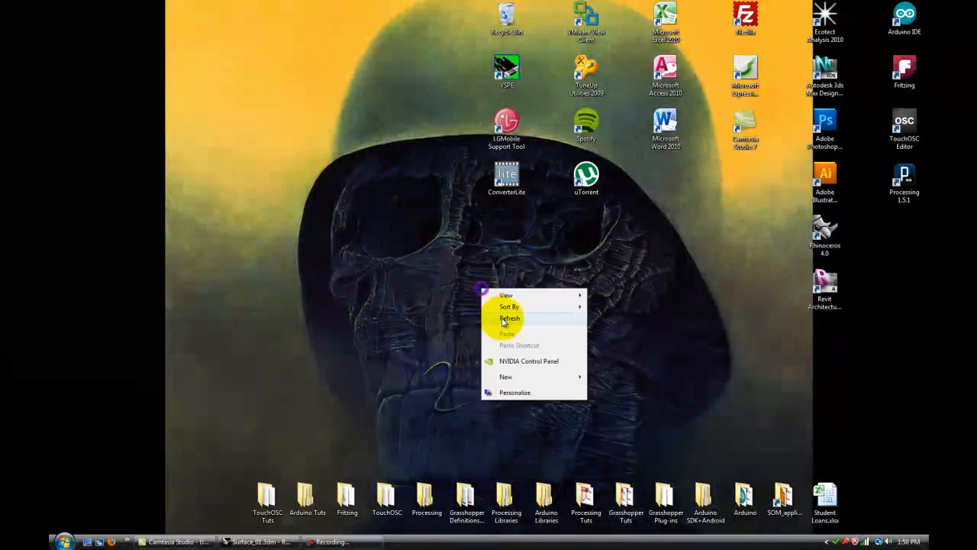
pyautogui.click(502, 313)
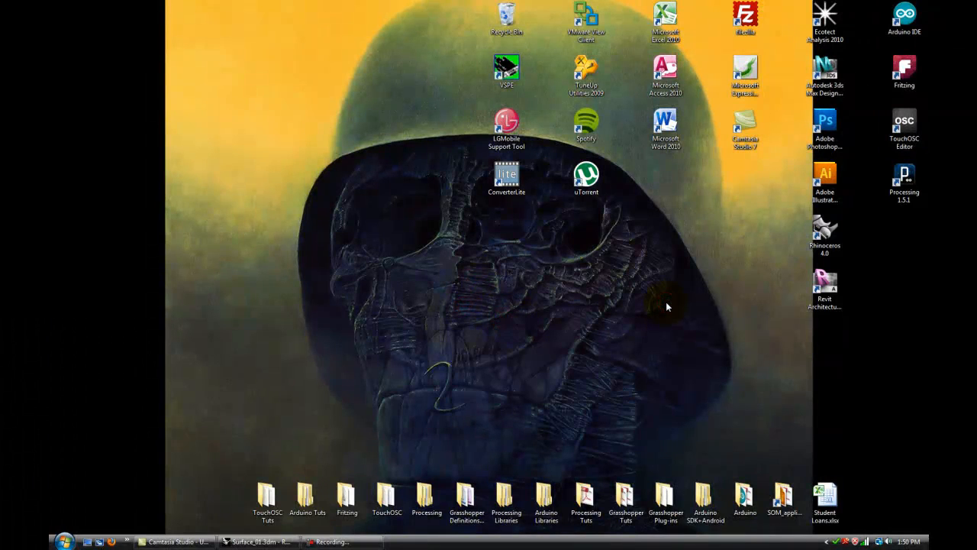
# Launch the Arduino IDE and open the Firefly_UNO_Firmata sketch from the personal sketches folder in the sketchbook
pyautogui.doubleClick(905, 17)
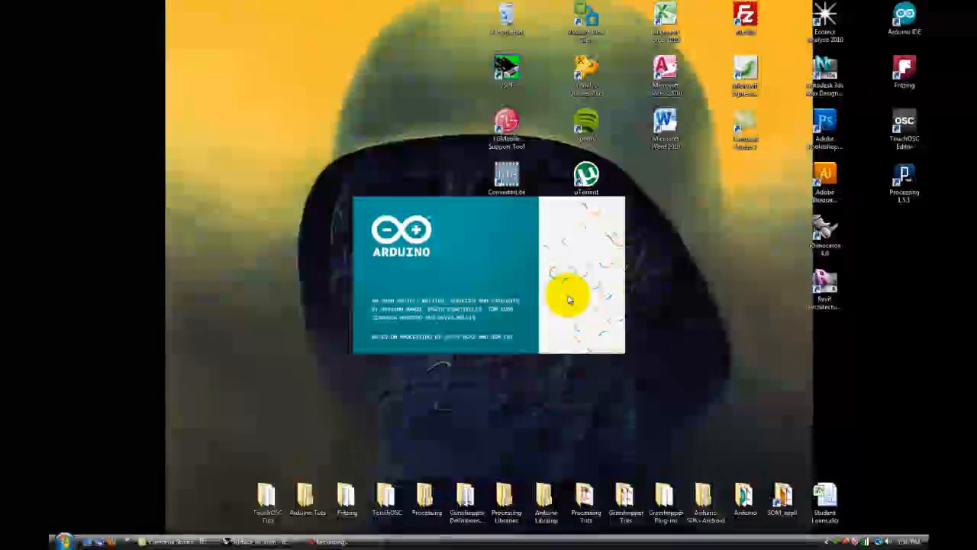
pyautogui.click(369, 137)
pyautogui.moveTo(397, 173)
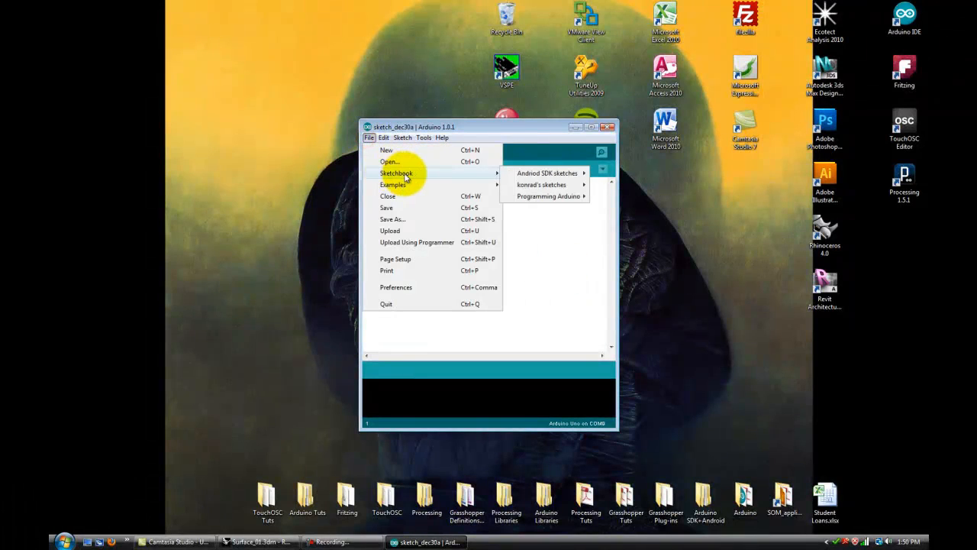
pyautogui.moveTo(537, 185)
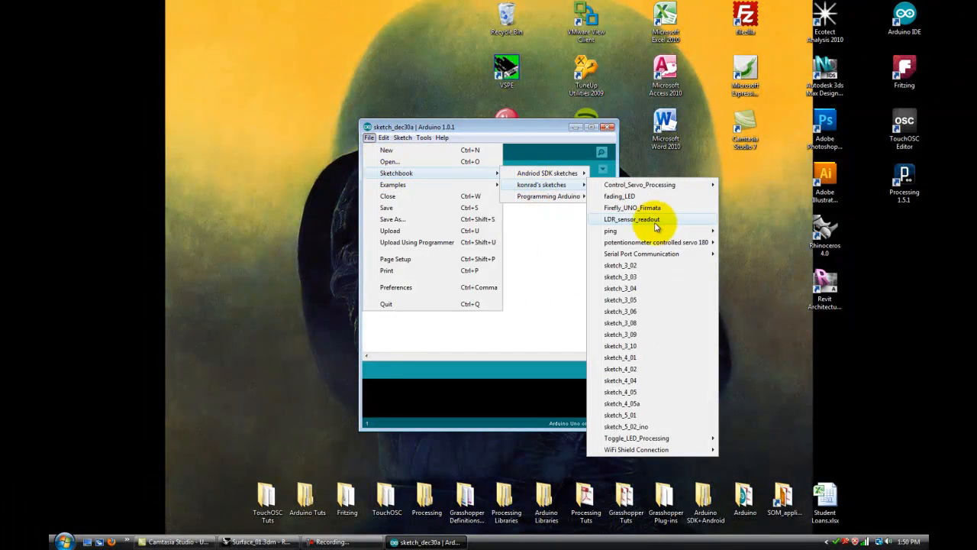
pyautogui.click(632, 208)
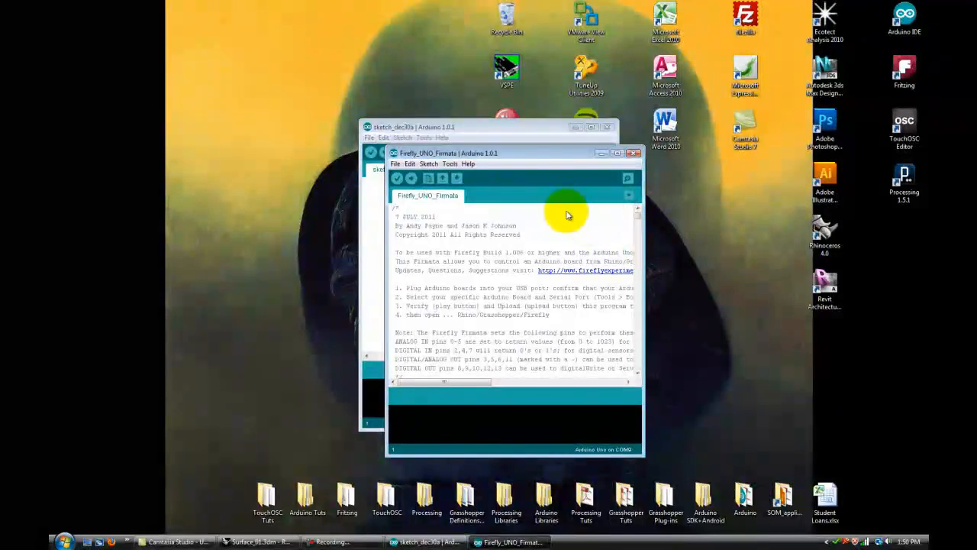
# Place the Firefly_UNO_Firmata window over the empty sketch and read the instructions in its header comment
pyautogui.moveTo(558, 144); pyautogui.dragTo(532, 116)
pyautogui.click(502, 230)
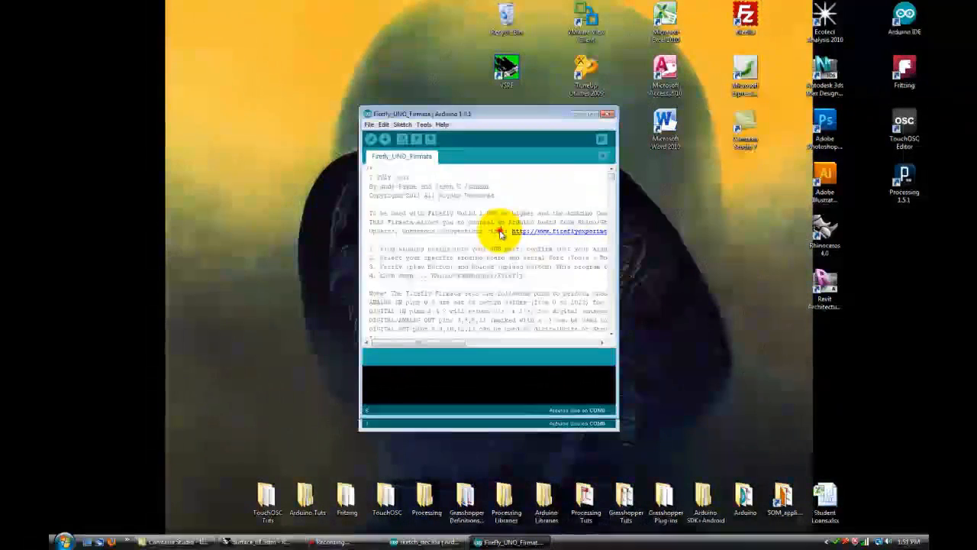
pyautogui.moveTo(446, 347); pyautogui.dragTo(469, 347)
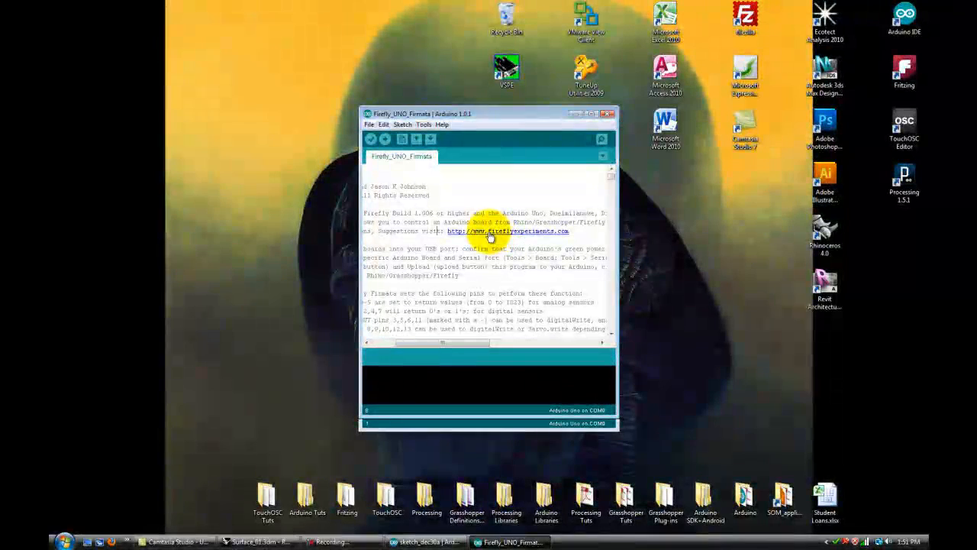
pyautogui.click(413, 212)
pyautogui.moveTo(441, 342); pyautogui.dragTo(416, 342)
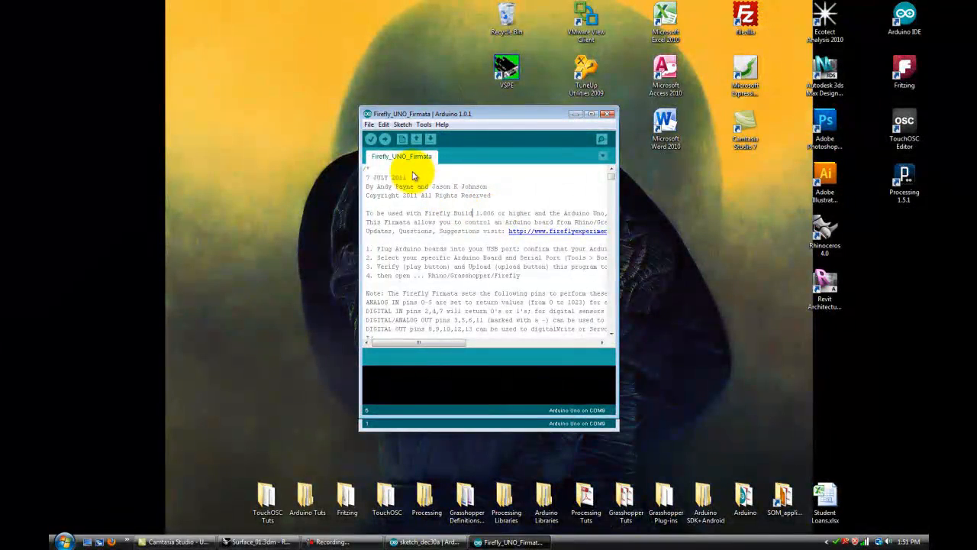
# Try to upload the Firefly_UNO_Firmata sketch to the Arduino Uno and review the upload output
pyautogui.click(385, 139)
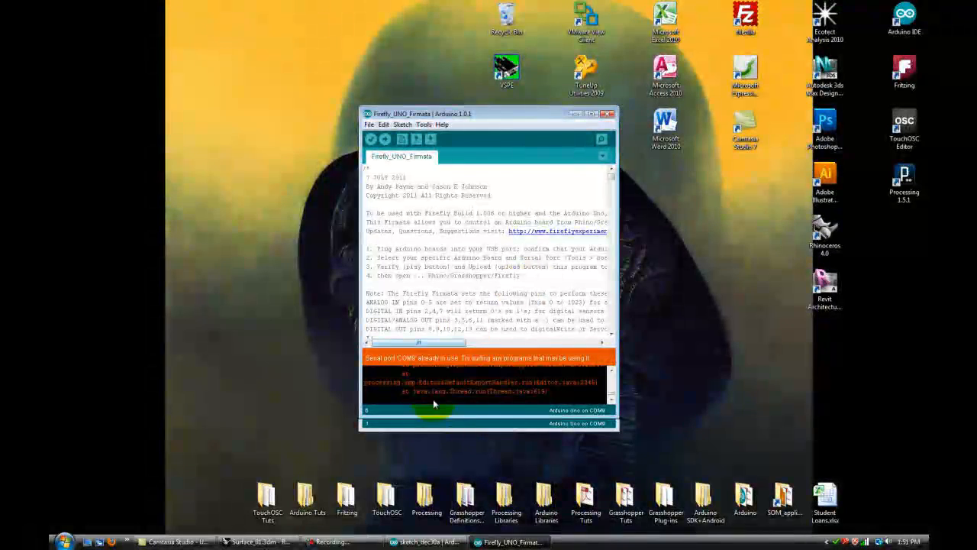
pyautogui.scroll(5, 478, 386)
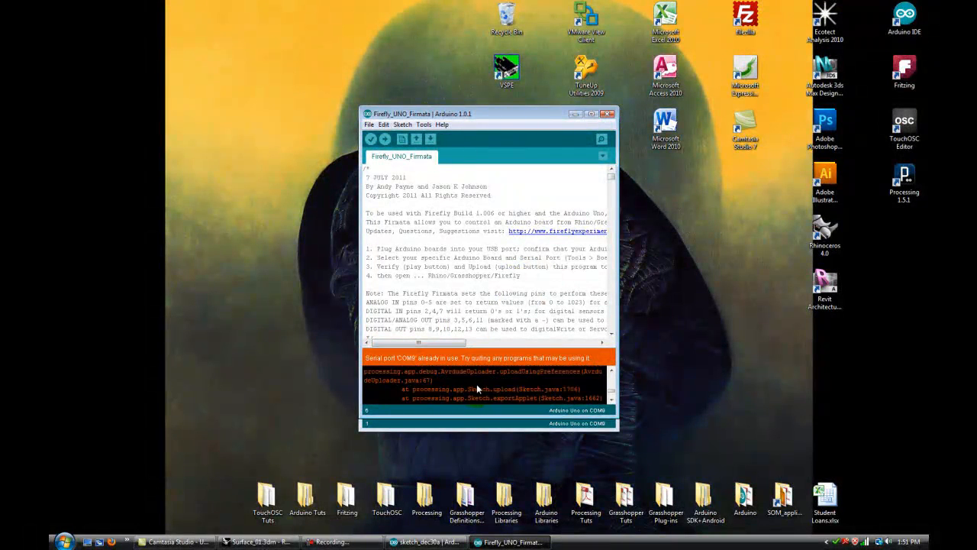
# Switch to Rhino and turn off the Open Port toggle in the Grasshopper definition to release the serial port
pyautogui.scroll(-2, 466, 394)
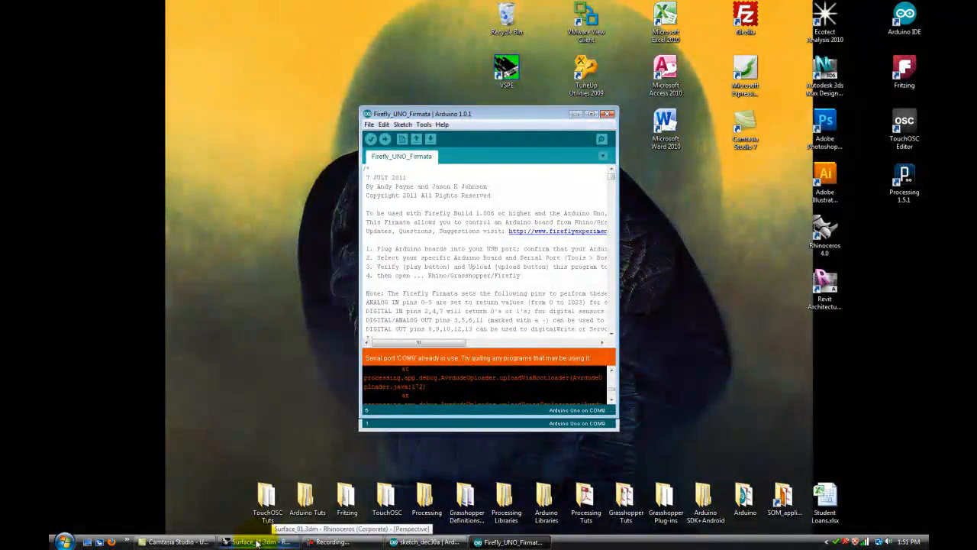
pyautogui.click(256, 543)
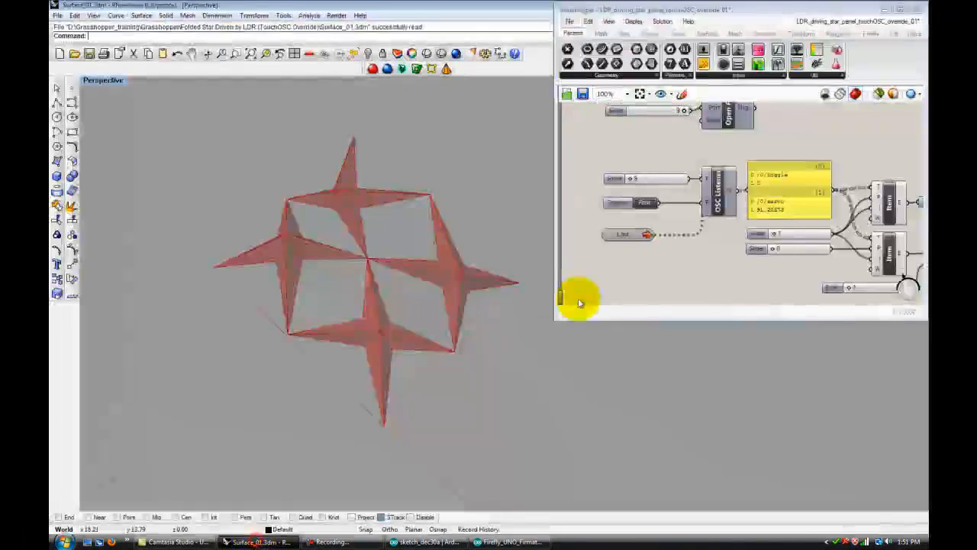
pyautogui.scroll(-3, 710, 221)
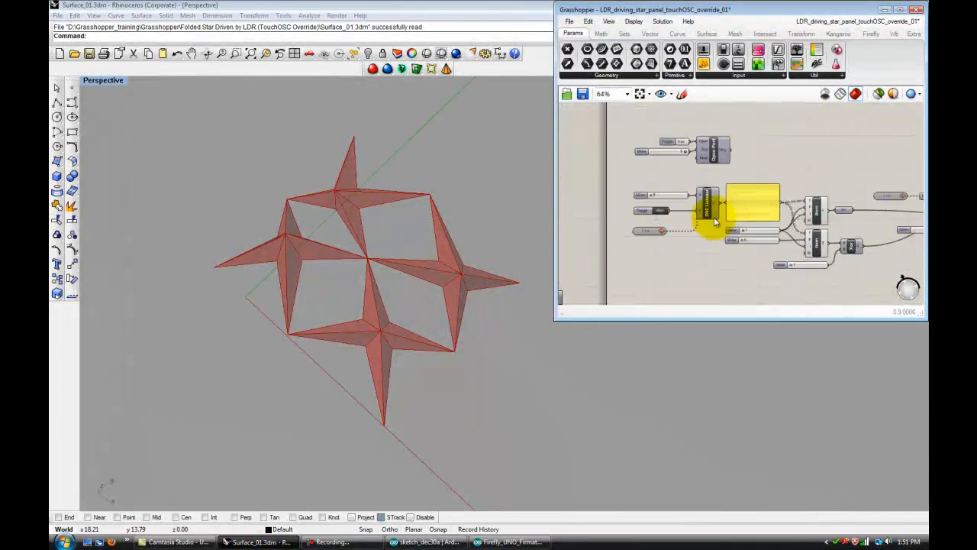
pyautogui.scroll(3, 680, 141)
pyautogui.click(681, 137)
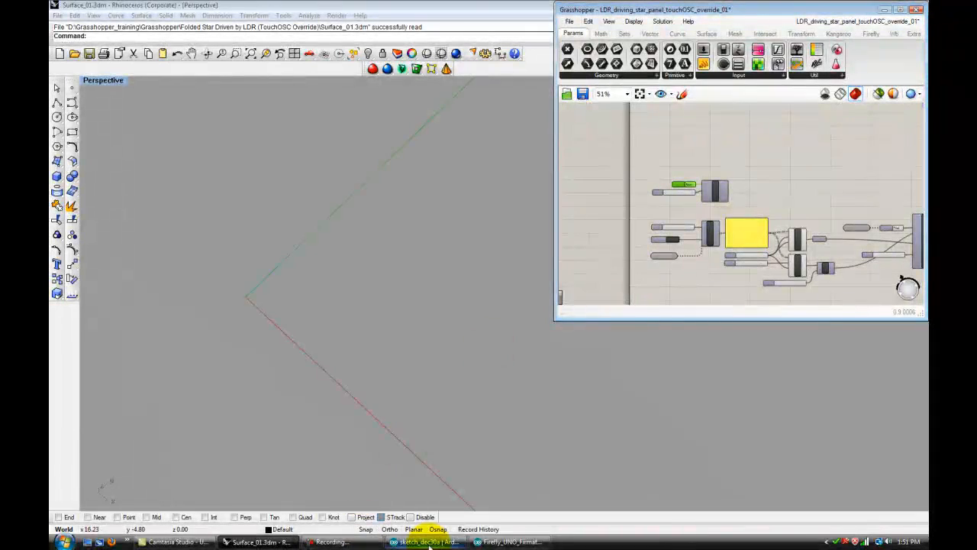
# Upload the Firefly_UNO_Firmata sketch to the Arduino Uno again and close both Arduino sketch windows
pyautogui.click(504, 541)
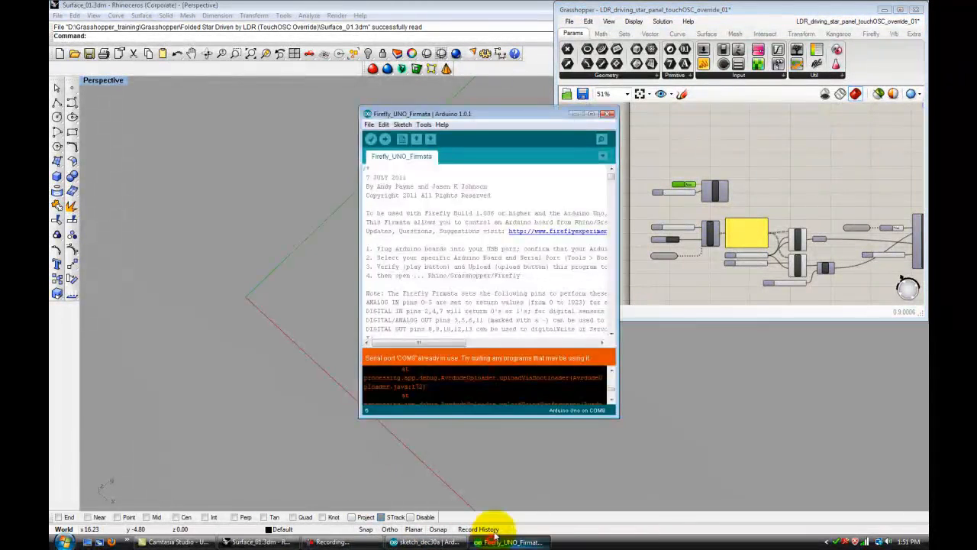
pyautogui.click(386, 141)
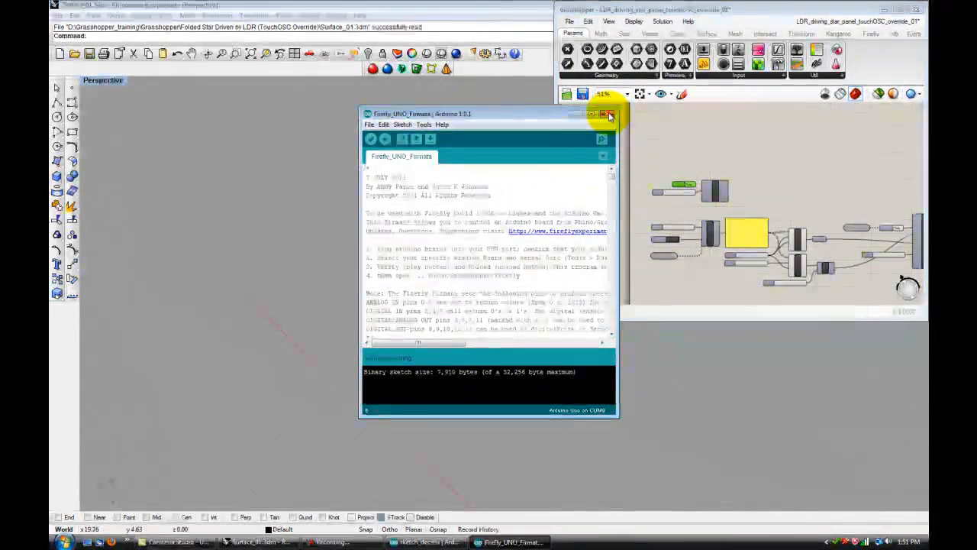
pyautogui.click(608, 113)
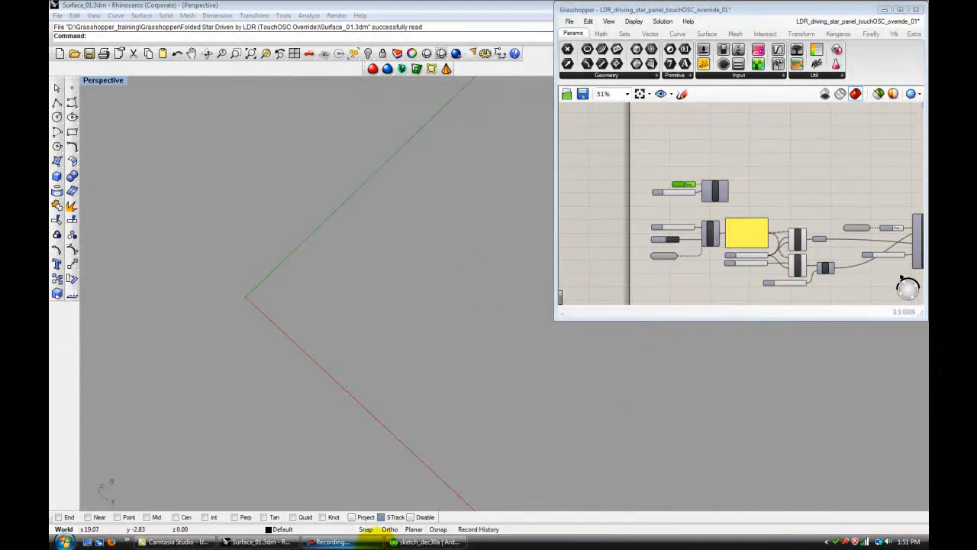
pyautogui.click(418, 541)
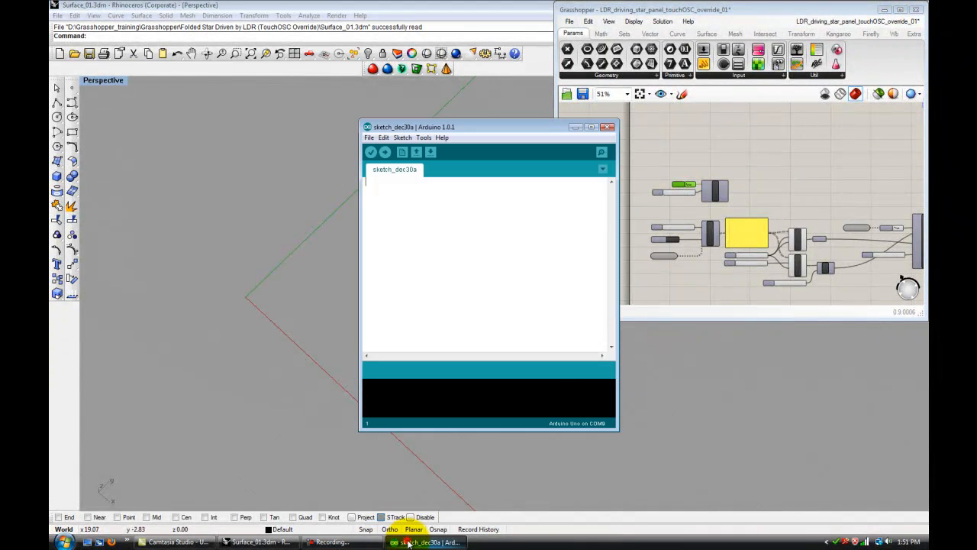
pyautogui.rightClick(424, 541)
pyautogui.click(443, 534)
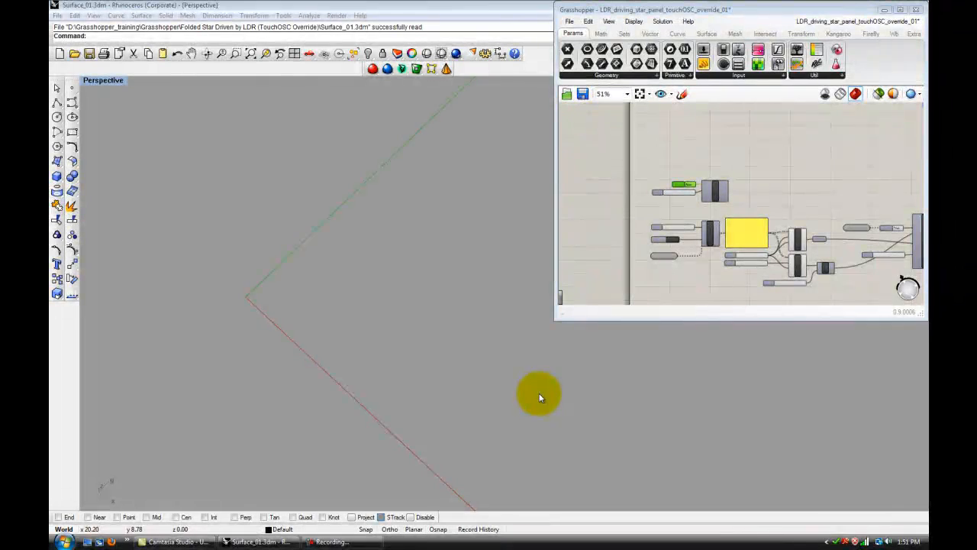
# Examine the star panel definition in the enlarged Grasshopper window, from the OSC listener through Uno Read, and restore the window size
pyautogui.click(768, 389)
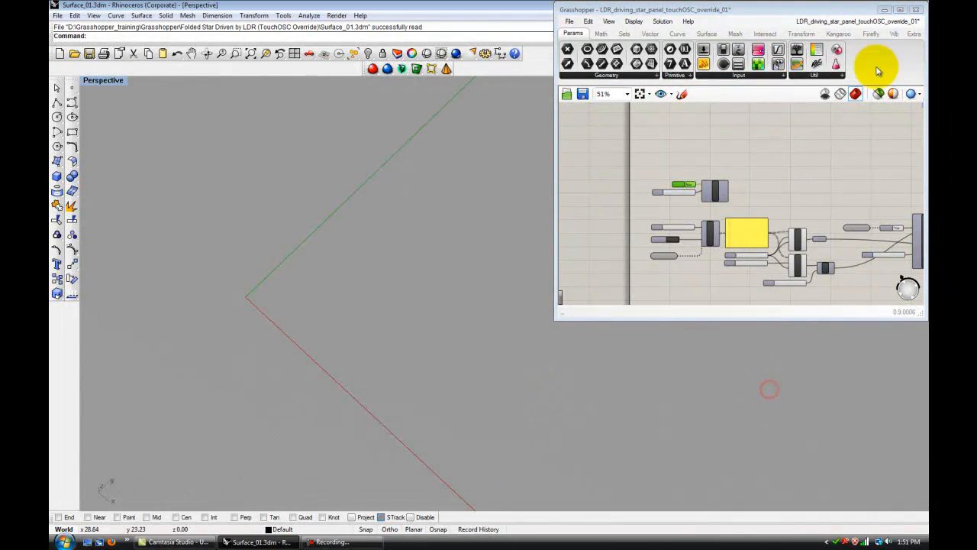
pyautogui.click(900, 9)
pyautogui.scroll(-1, 488, 375)
pyautogui.moveTo(419, 349); pyautogui.dragTo(551, 386, button='right')
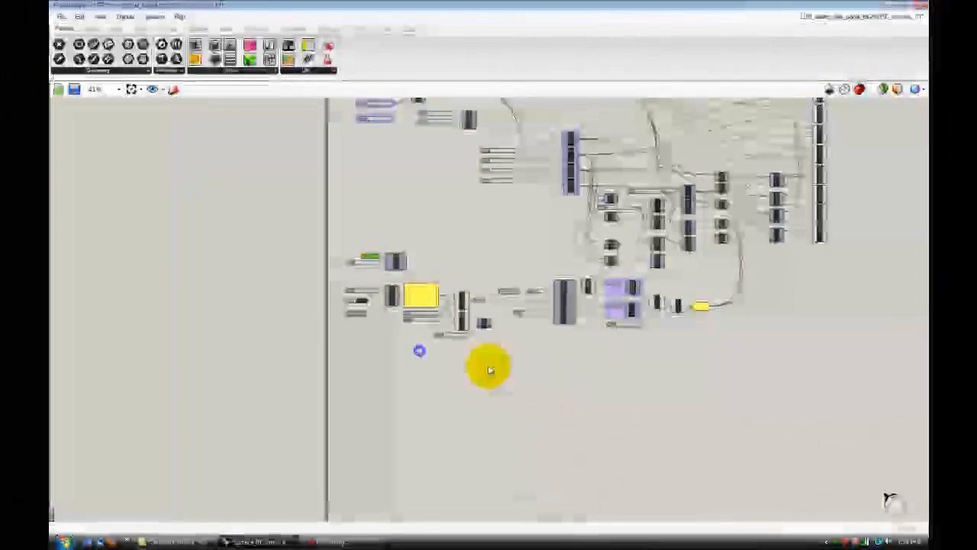
pyautogui.scroll(5, 483, 273)
pyautogui.scroll(-2, 505, 285)
pyautogui.scroll(-4, 432, 316)
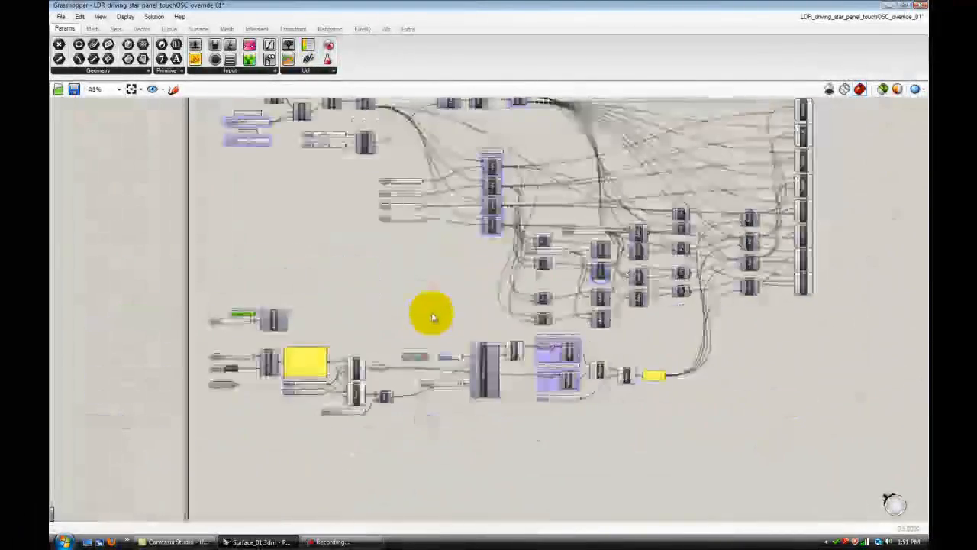
pyautogui.scroll(2, 421, 327)
pyautogui.scroll(-2, 763, 152)
pyautogui.click(900, 9)
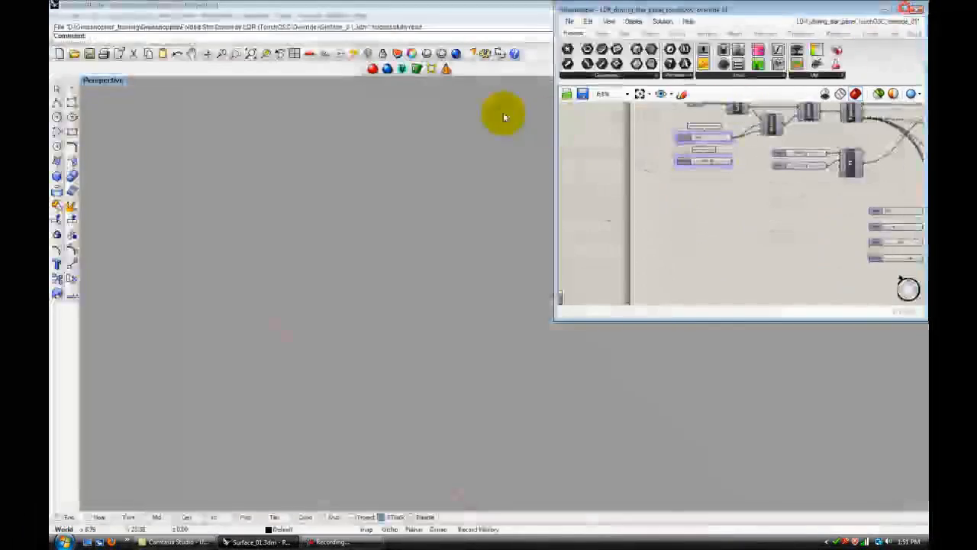
# Set the Open Port toggle to True and examine the Uno Read output and the remap components
pyautogui.moveTo(665, 11); pyautogui.dragTo(654, 21)
pyautogui.scroll(-4, 715, 218)
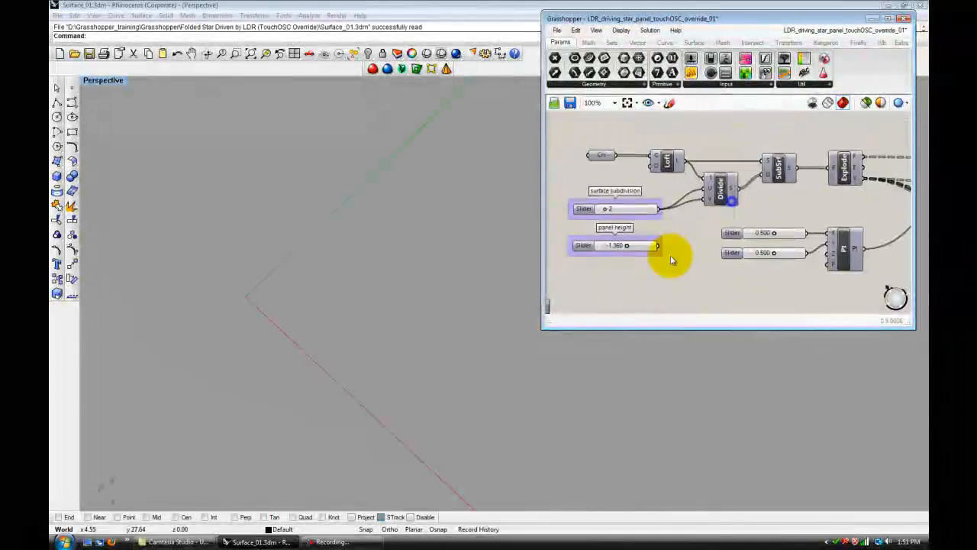
pyautogui.scroll(5, 658, 219)
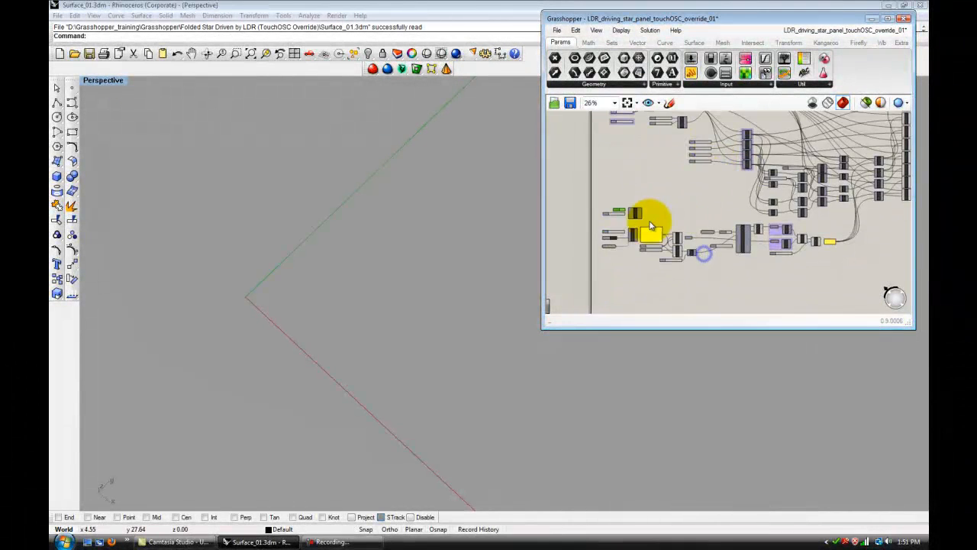
pyautogui.scroll(2, 714, 218)
pyautogui.doubleClick(664, 147)
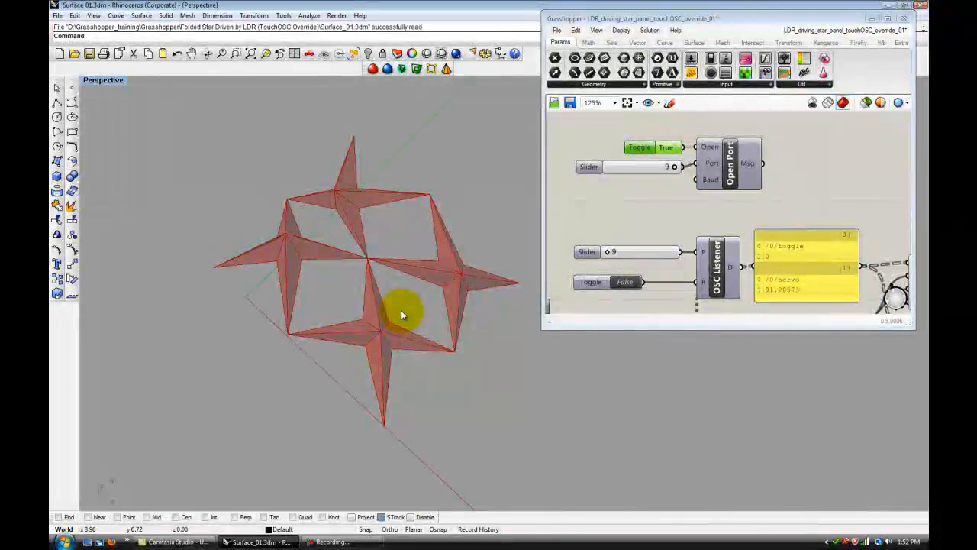
pyautogui.click(747, 213)
pyautogui.scroll(-5, 756, 217)
pyautogui.scroll(-3, 836, 232)
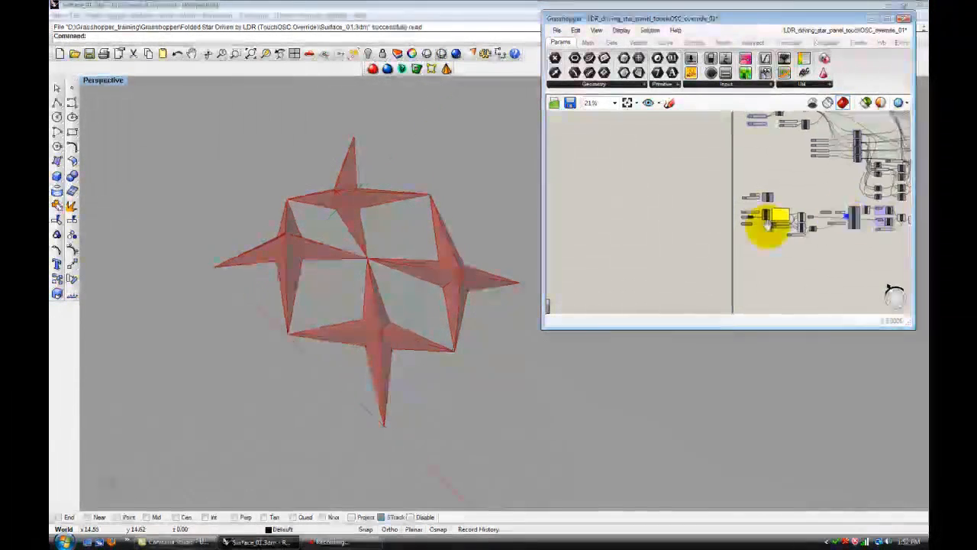
pyautogui.scroll(5, 714, 229)
pyautogui.scroll(4, 746, 210)
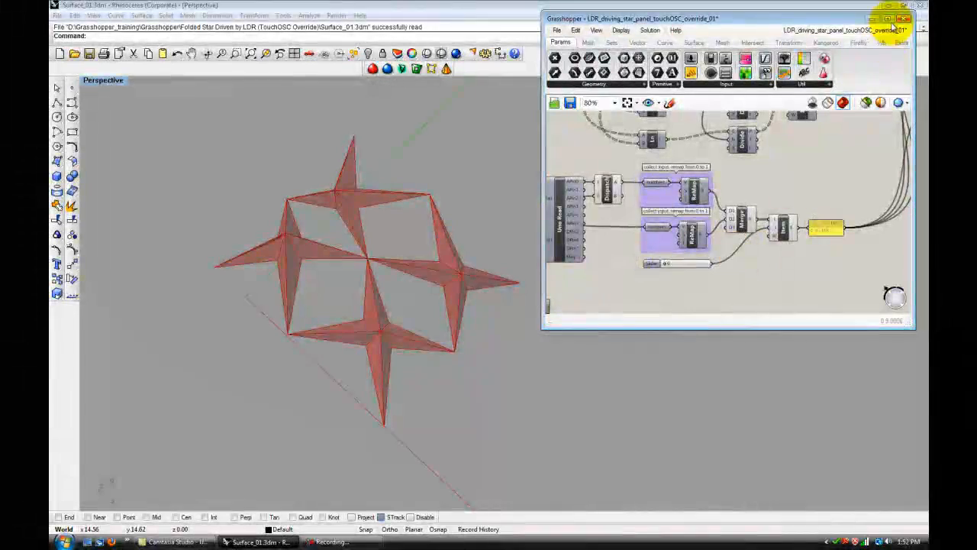
# Minimize Rhino with Grasshopper and open the LDR_controlling_star_panel circuit in Fritzing
pyautogui.click(887, 20)
pyautogui.click(894, 16)
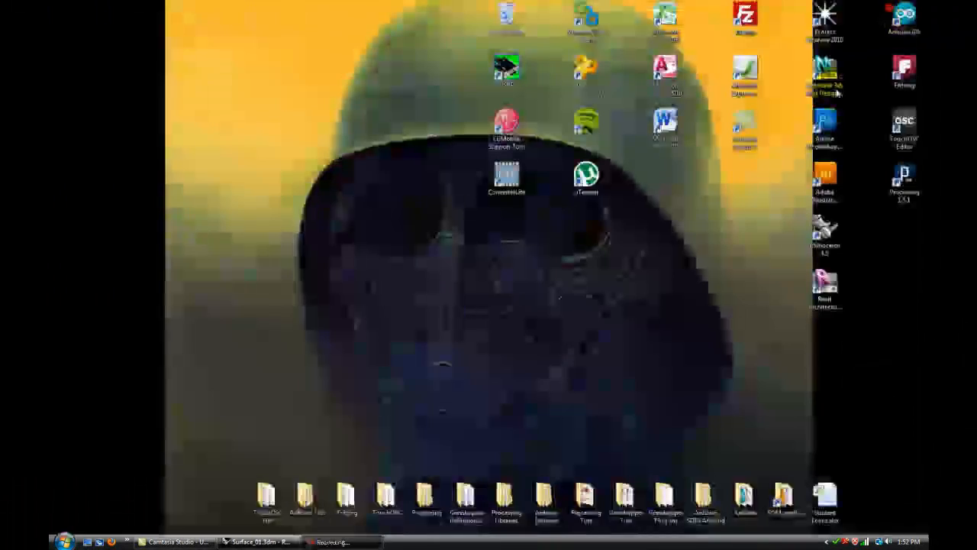
pyautogui.rightClick(592, 269)
pyautogui.click(616, 296)
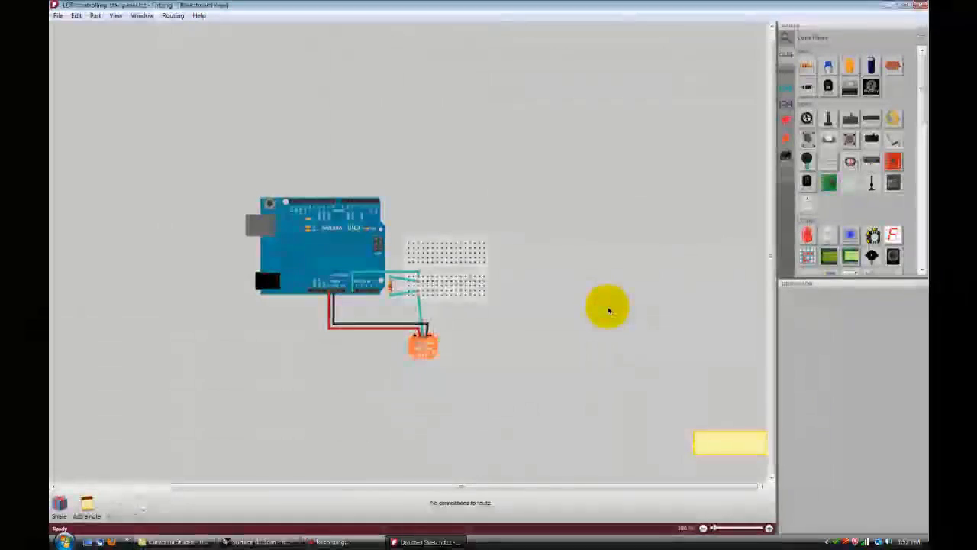
# Examine the sensor's wiring to 5V, Gnd, the resistor and the Arduino's analog input, and close Fritzing
pyautogui.scroll(4, 375, 306)
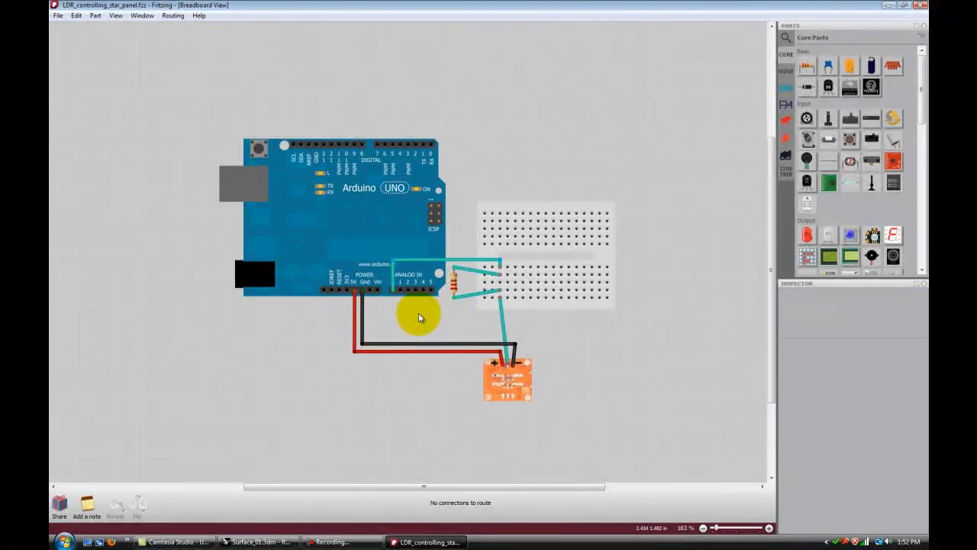
pyautogui.rightClick(398, 284)
pyautogui.click(383, 316)
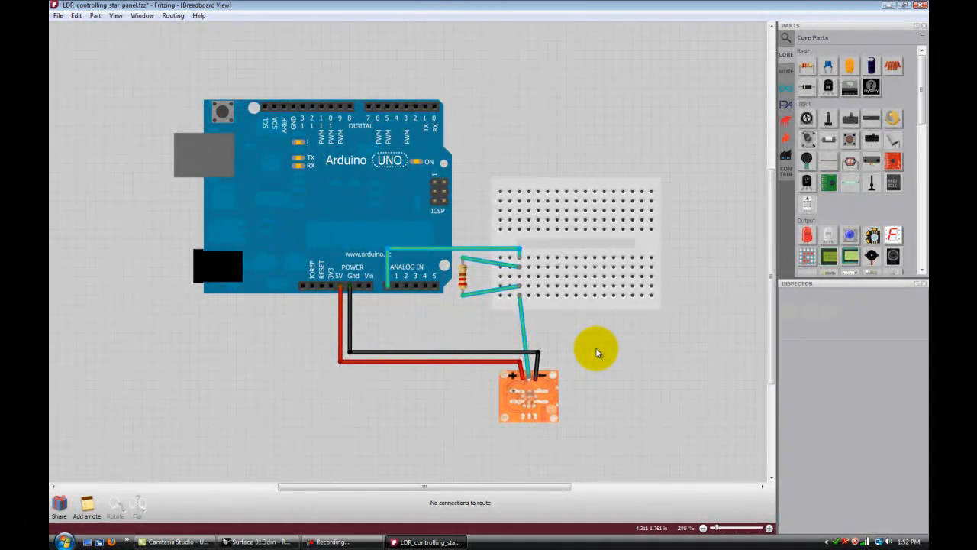
pyautogui.click(417, 282)
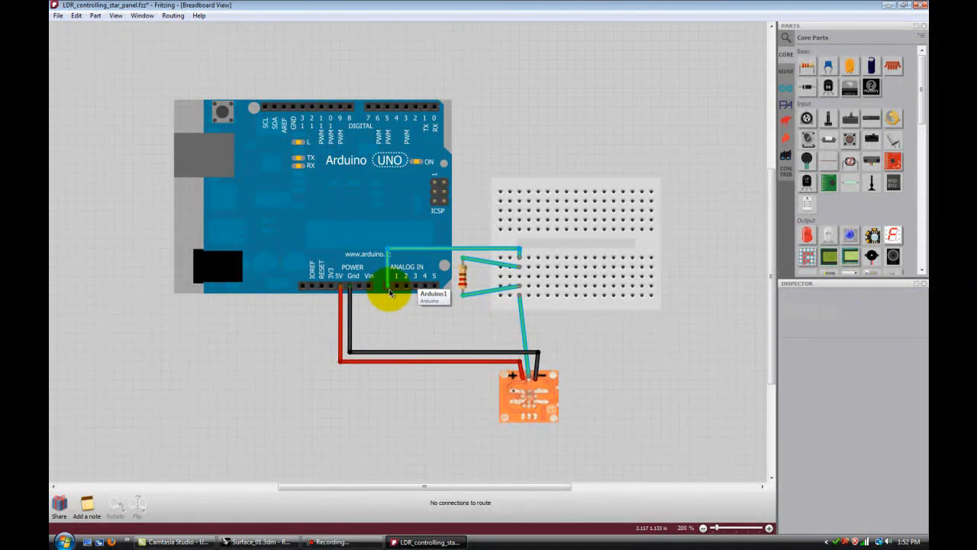
pyautogui.click(356, 301)
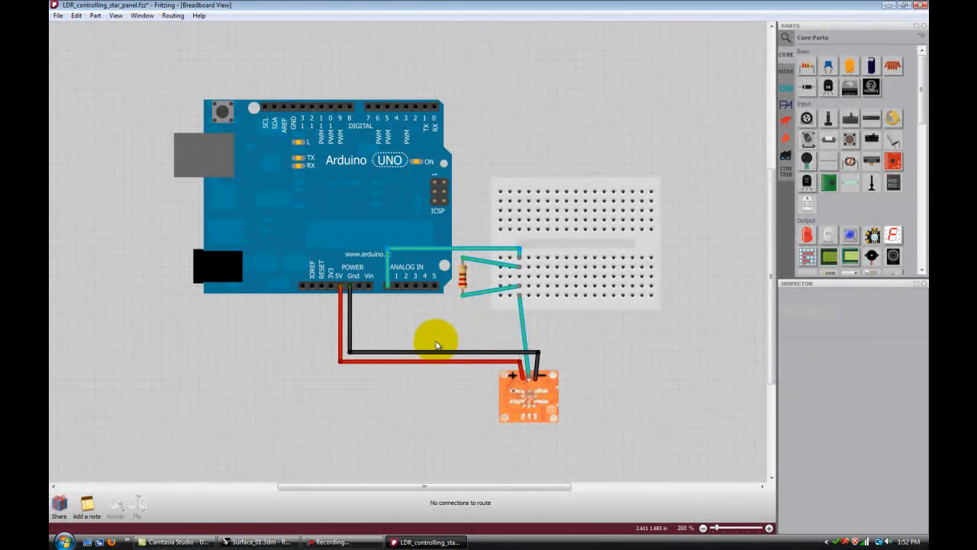
pyautogui.click(464, 281)
pyautogui.click(589, 342)
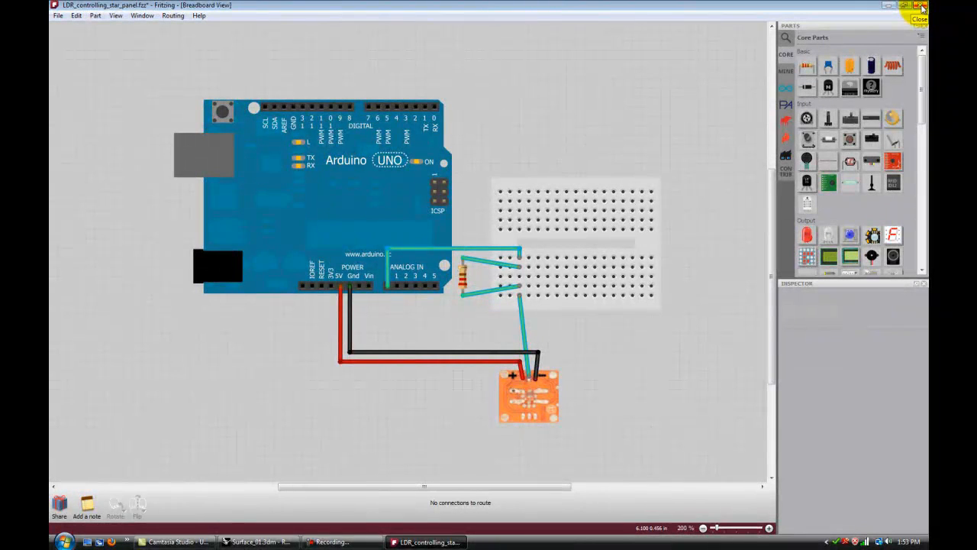
pyautogui.click(923, 6)
pyautogui.click(561, 290)
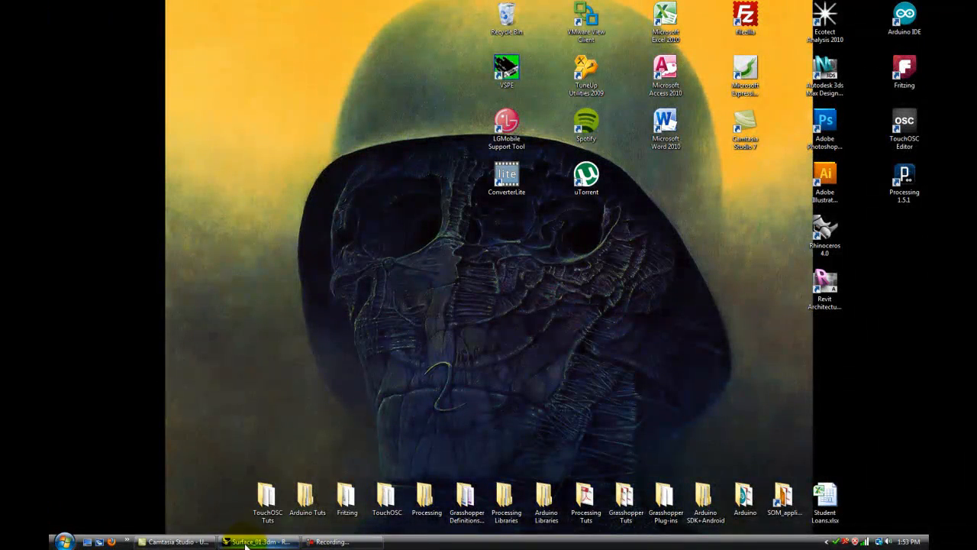
# Return to Rhino, run the Grasshopper command, and review the full definition in the maximized Grasshopper window
pyautogui.click(256, 541)
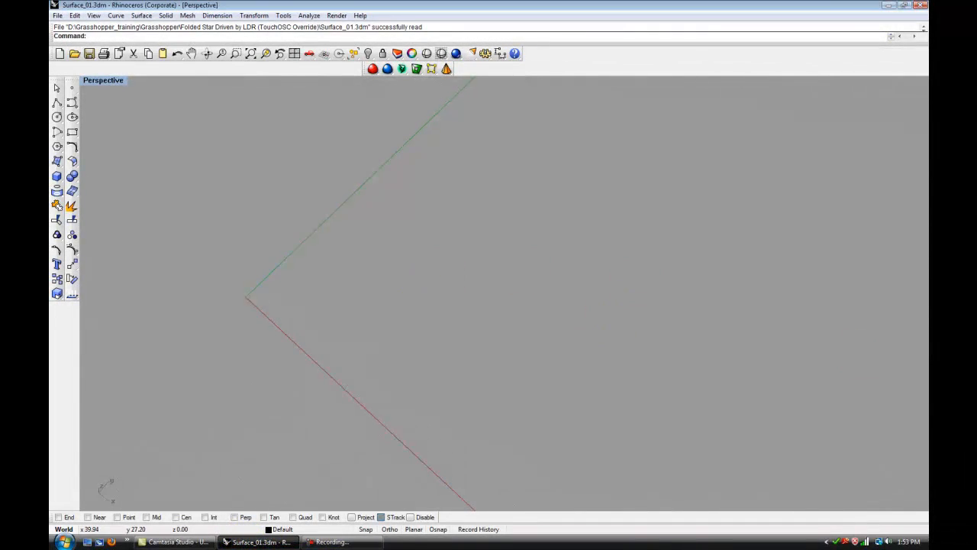
pyautogui.moveTo(349, 261); pyautogui.dragTo(458, 216, button='right')
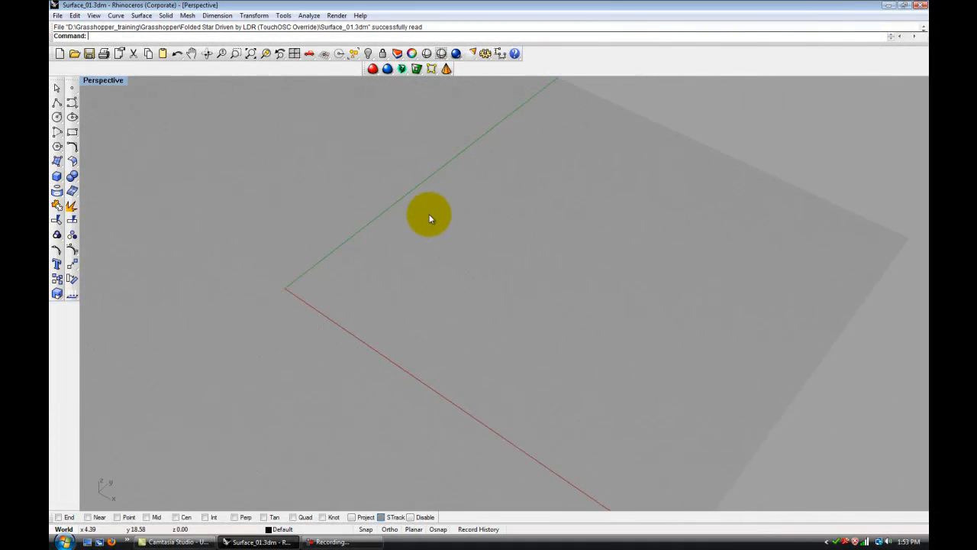
pyautogui.write('Grasshopper')
pyautogui.press('Return')
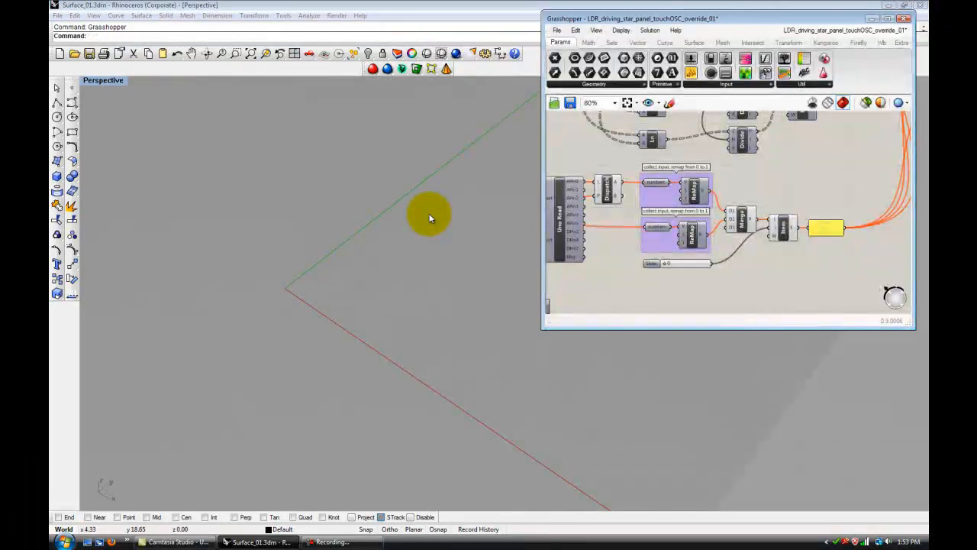
pyautogui.click(888, 20)
pyautogui.scroll(-3, 432, 270)
pyautogui.scroll(5, 465, 310)
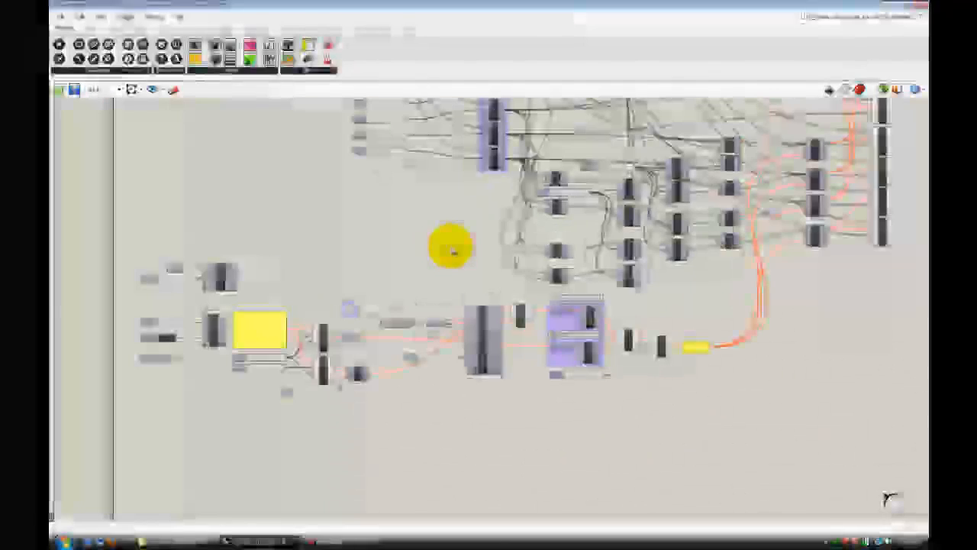
pyautogui.moveTo(405, 244); pyautogui.dragTo(387, 237, button='right')
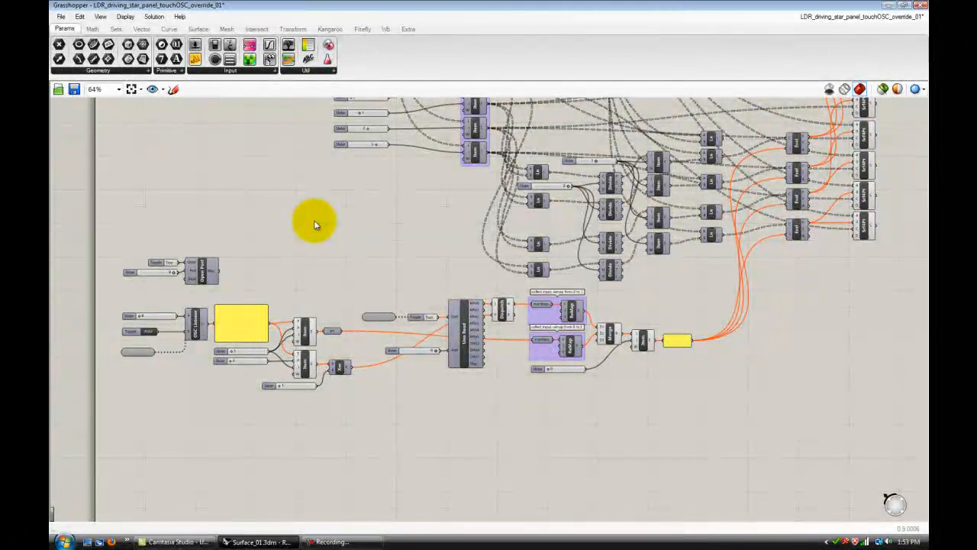
# Create a new Grasshopper document and show the Firefly components
pyautogui.click(62, 16)
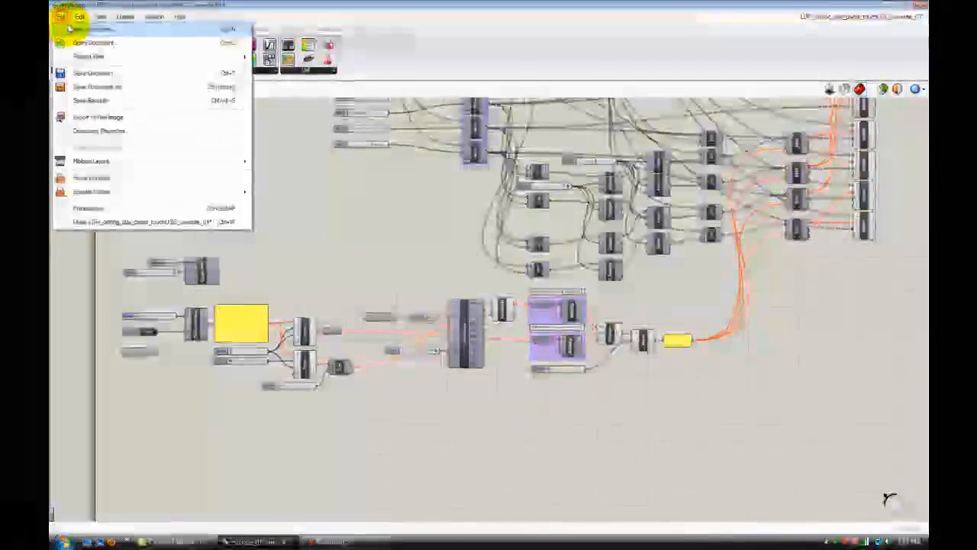
pyautogui.click(84, 29)
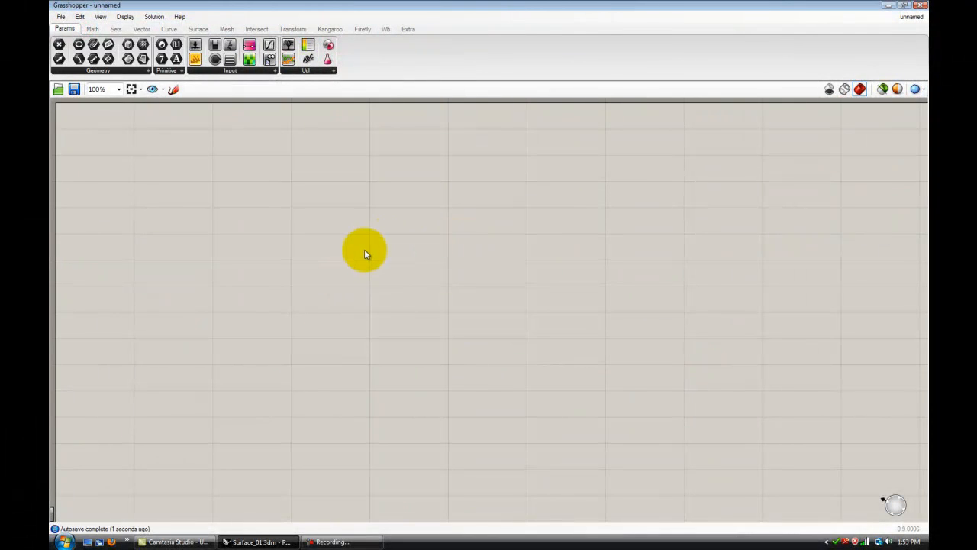
pyautogui.moveTo(323, 251); pyautogui.dragTo(339, 256, button='right')
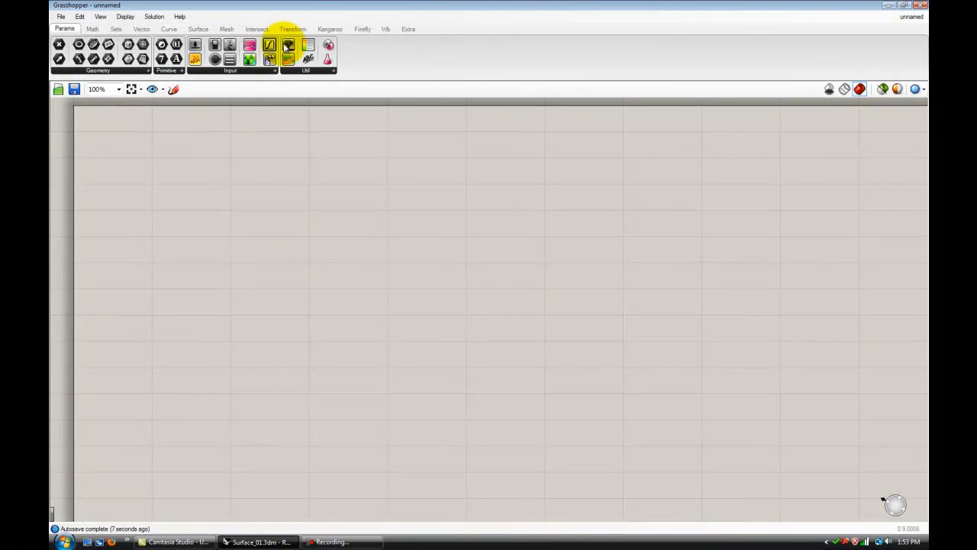
pyautogui.click(360, 29)
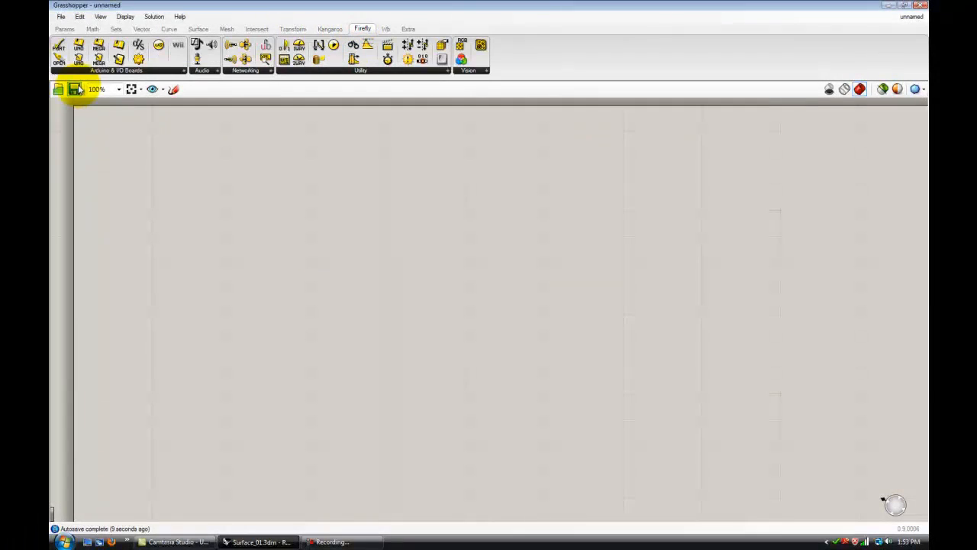
# Place a Firefly OSC Listener component on the empty canvas and adjust its position
pyautogui.moveTo(229, 44); pyautogui.dragTo(338, 301)
pyautogui.click(338, 300)
pyautogui.scroll(3, 229, 251)
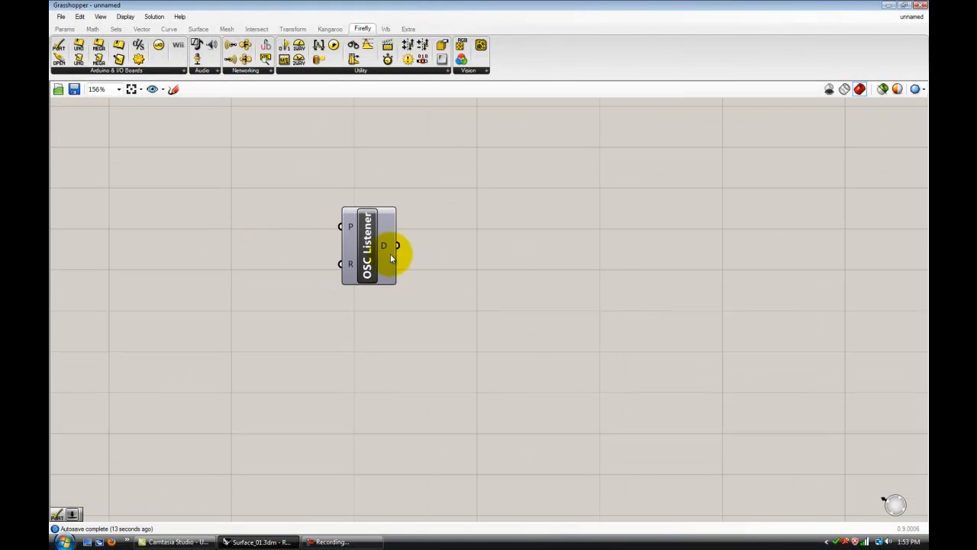
pyautogui.click(380, 258)
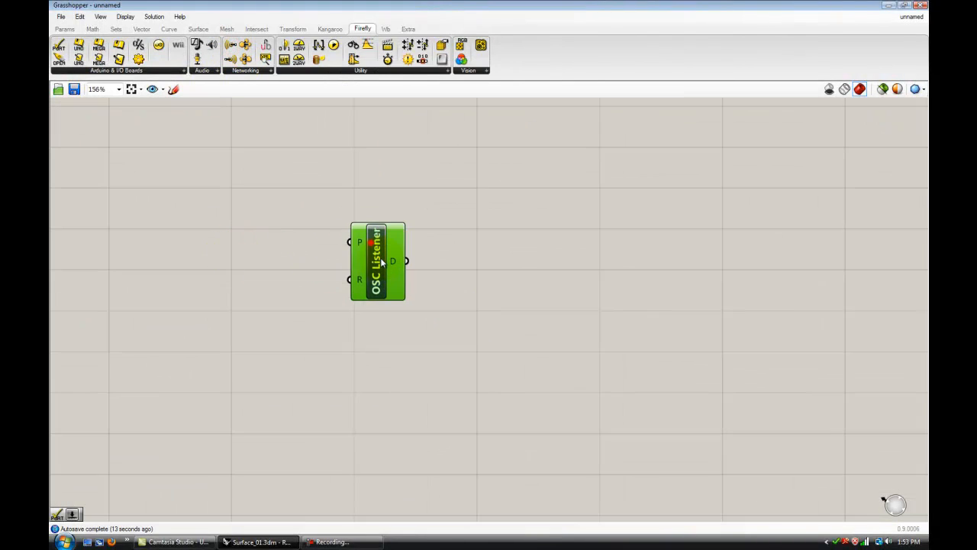
# Add a number slider with the value 9, connect it to the OSC Listener's P input, and move it closer to the component
pyautogui.doubleClick(266, 264)
pyautogui.write('9')
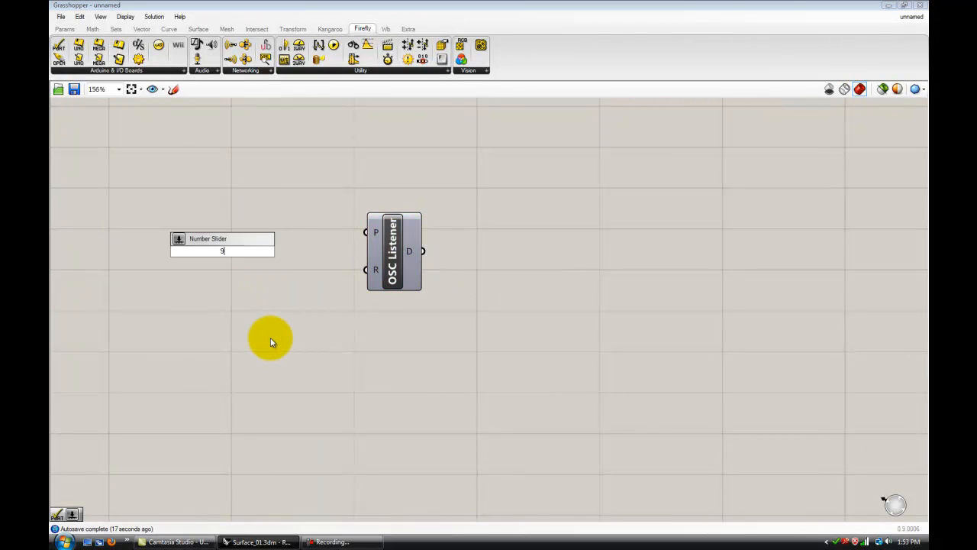
pyautogui.press('Return')
pyautogui.click(208, 252)
pyautogui.moveTo(299, 243); pyautogui.dragTo(366, 231)
pyautogui.click(579, 288)
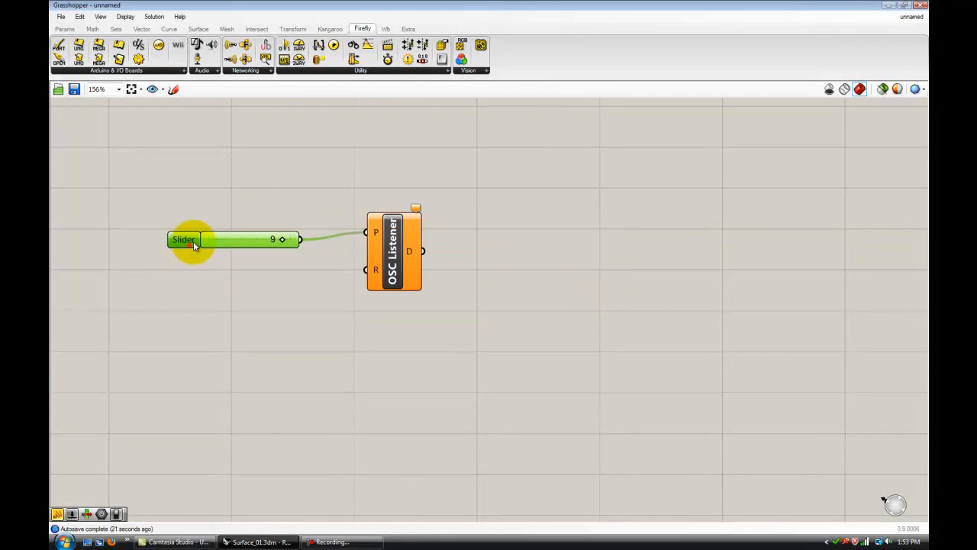
pyautogui.moveTo(190, 242); pyautogui.dragTo(220, 234)
pyautogui.click(331, 316)
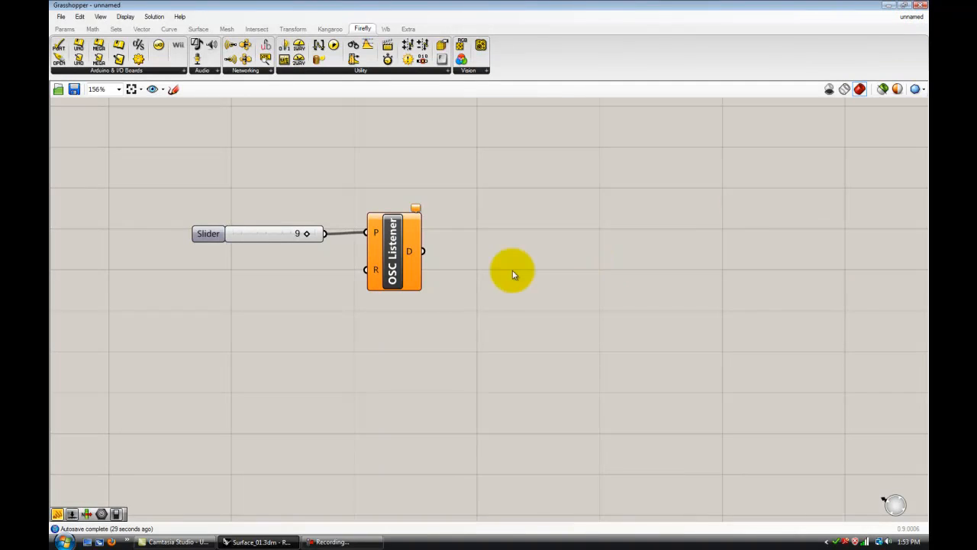
# Shift the OSC Listener slightly away from the slider so the wire between them runs nearly straight
pyautogui.moveTo(397, 285); pyautogui.dragTo(382, 259, button='right')
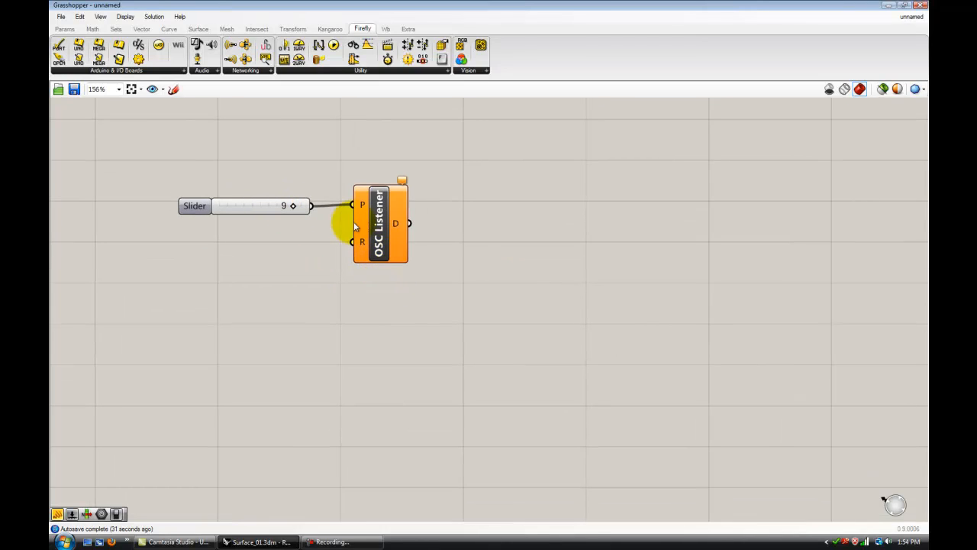
pyautogui.moveTo(364, 204); pyautogui.dragTo(372, 208)
pyautogui.click(495, 211)
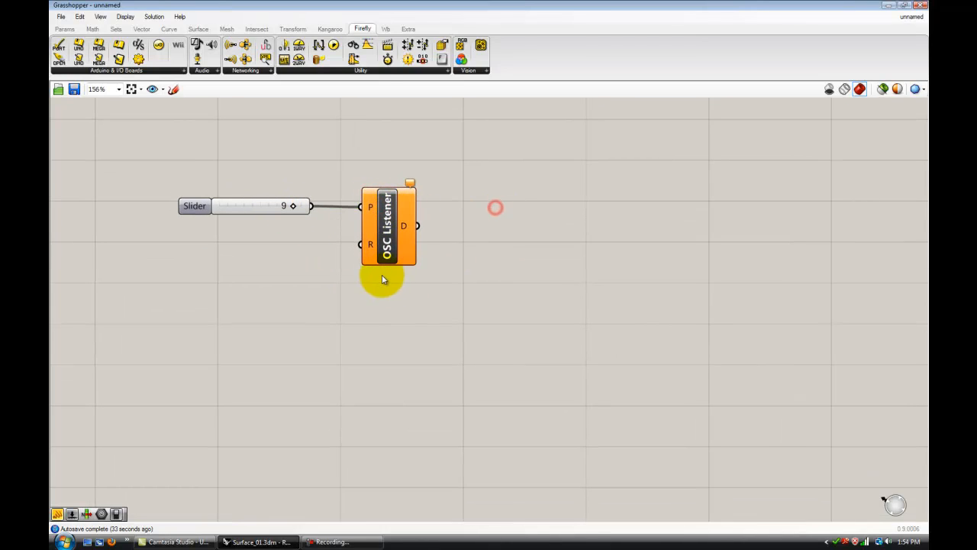
pyautogui.click(386, 231)
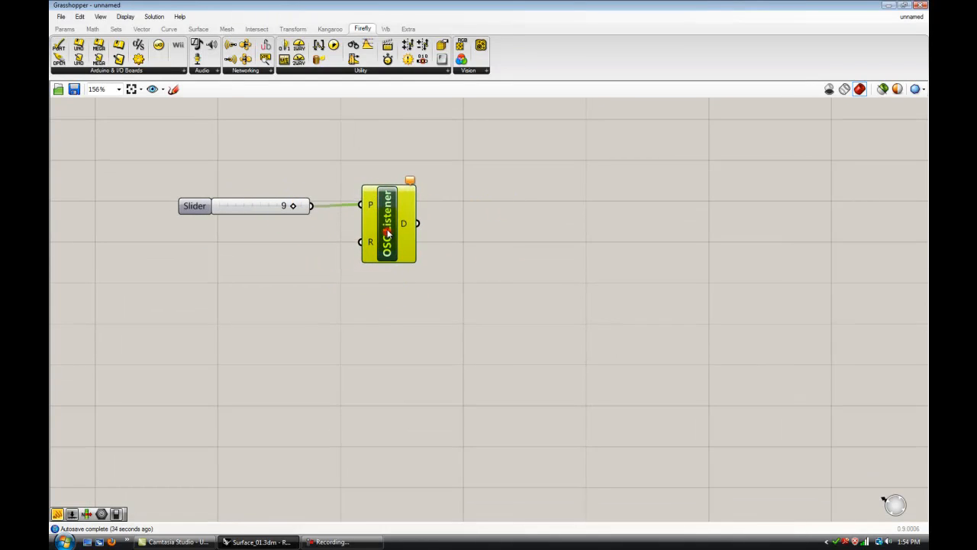
pyautogui.click(459, 274)
# Add a Boolean Toggle below the slider, connect it to the OSC Listener's R input, and align it with the slider
pyautogui.doubleClick(297, 343)
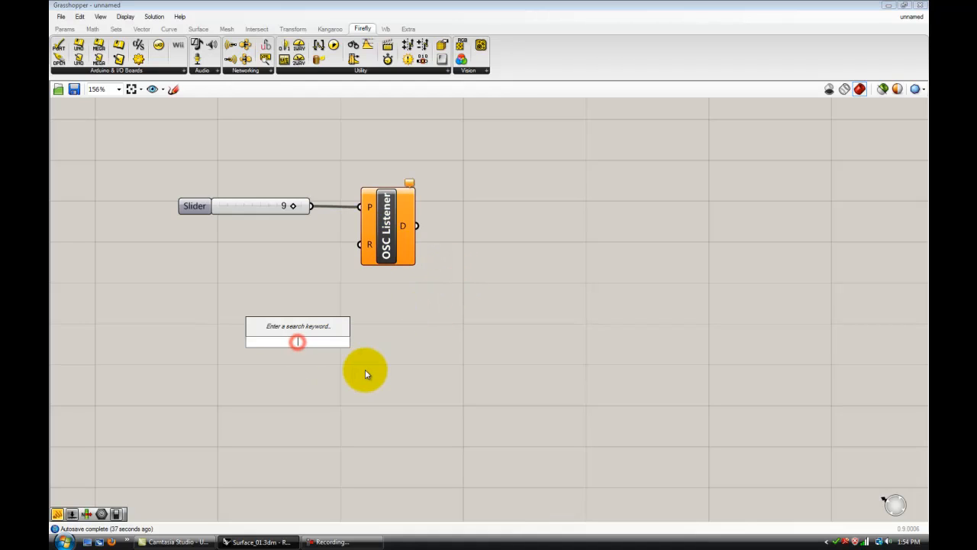
pyautogui.write('to')
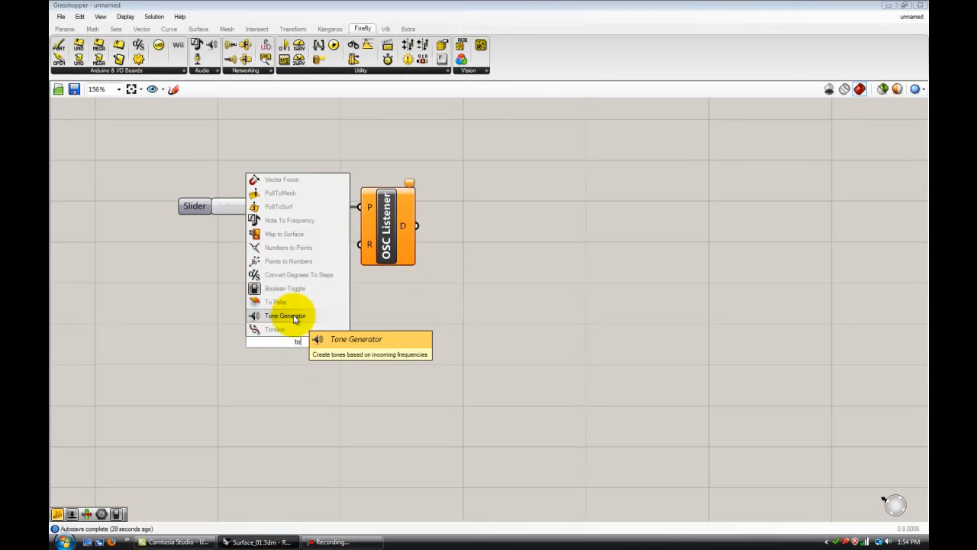
pyautogui.write('g')
pyautogui.press('Return')
pyautogui.moveTo(281, 336); pyautogui.dragTo(279, 288)
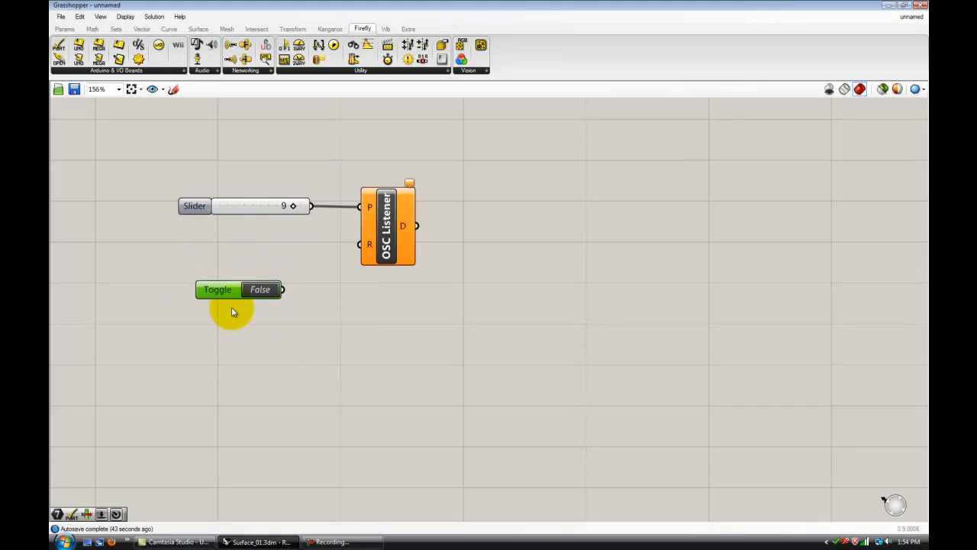
pyautogui.moveTo(303, 282); pyautogui.dragTo(360, 244)
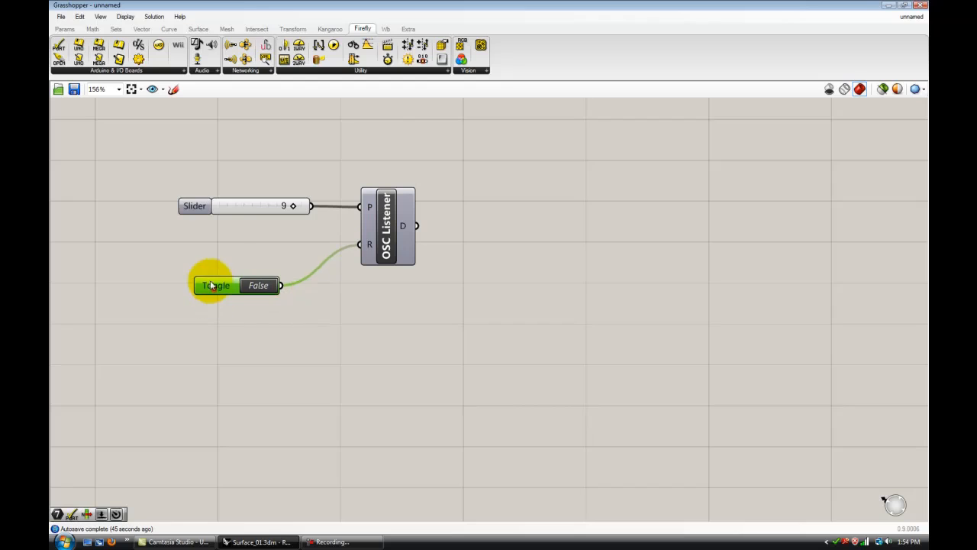
pyautogui.moveTo(212, 284); pyautogui.dragTo(198, 262)
pyautogui.click(283, 287)
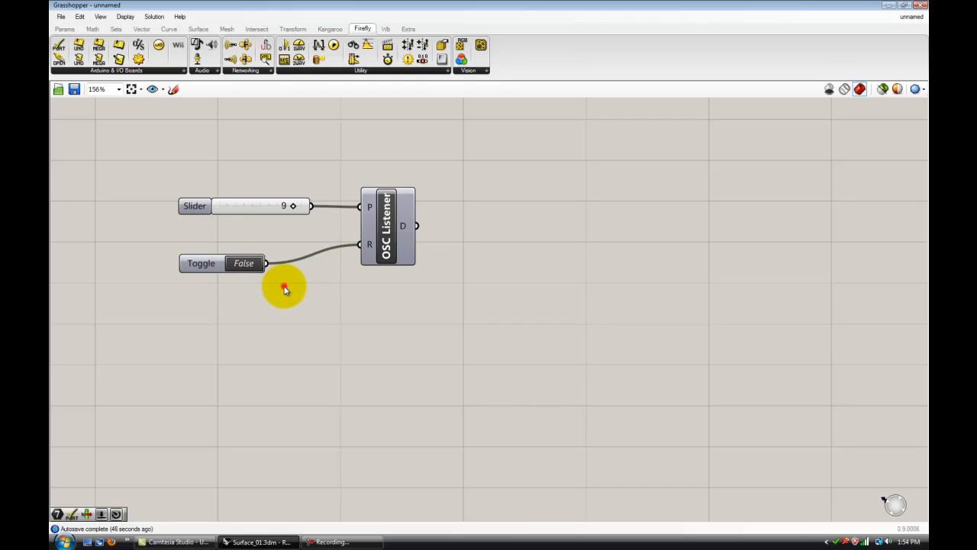
# Add a Timer below the toggle and set its interval to a custom 1 ms
pyautogui.doubleClick(280, 336)
pyautogui.write('timer')
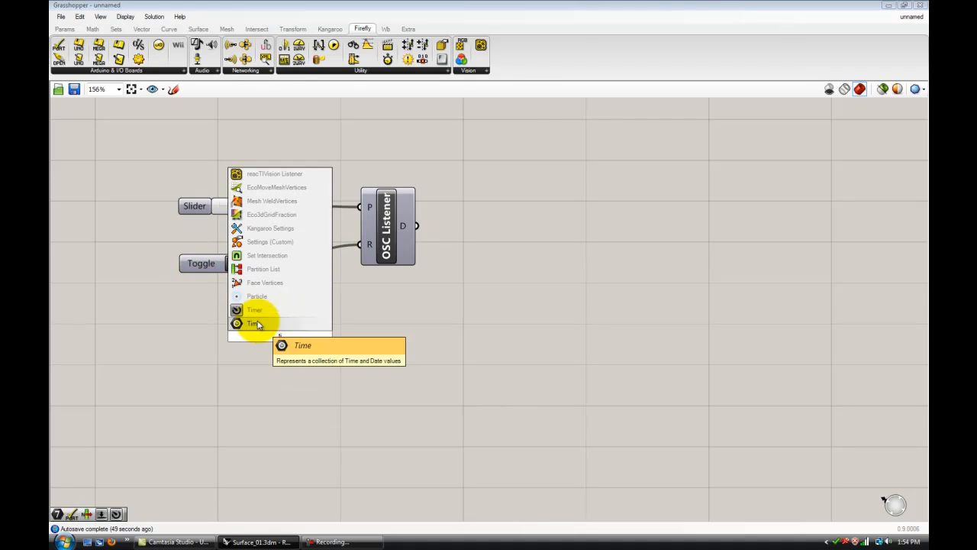
pyautogui.click(257, 312)
pyautogui.moveTo(271, 345); pyautogui.dragTo(208, 328)
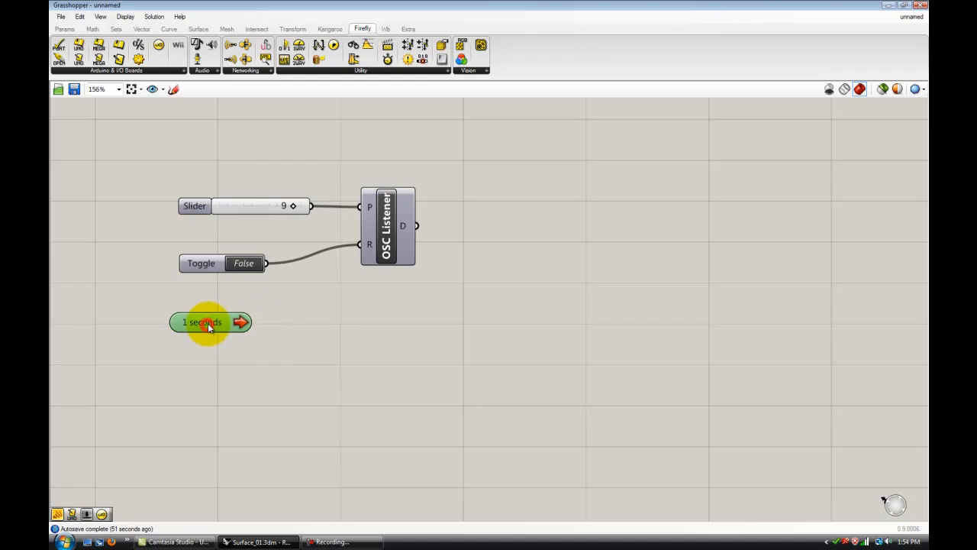
pyautogui.rightClick(208, 323)
pyautogui.moveTo(239, 373)
pyautogui.click(333, 376)
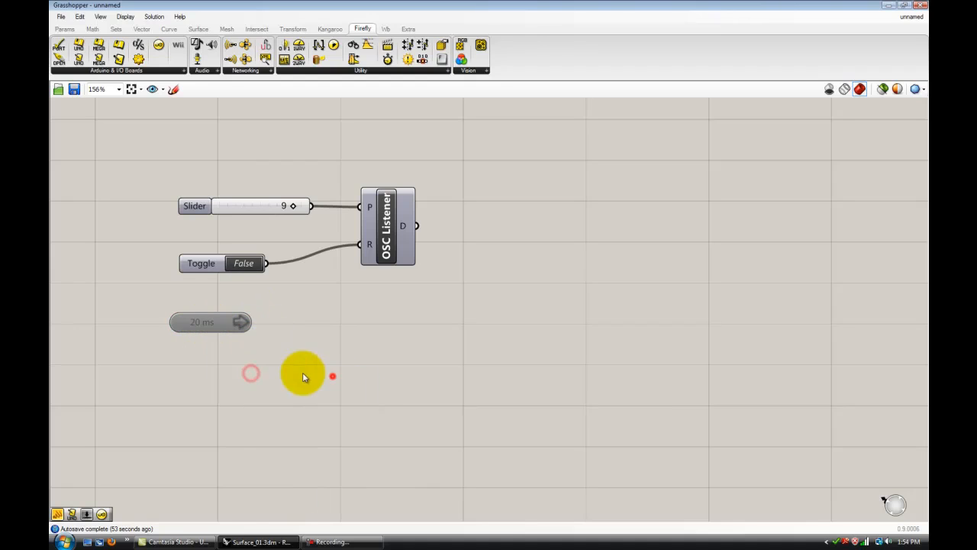
pyautogui.rightClick(211, 323)
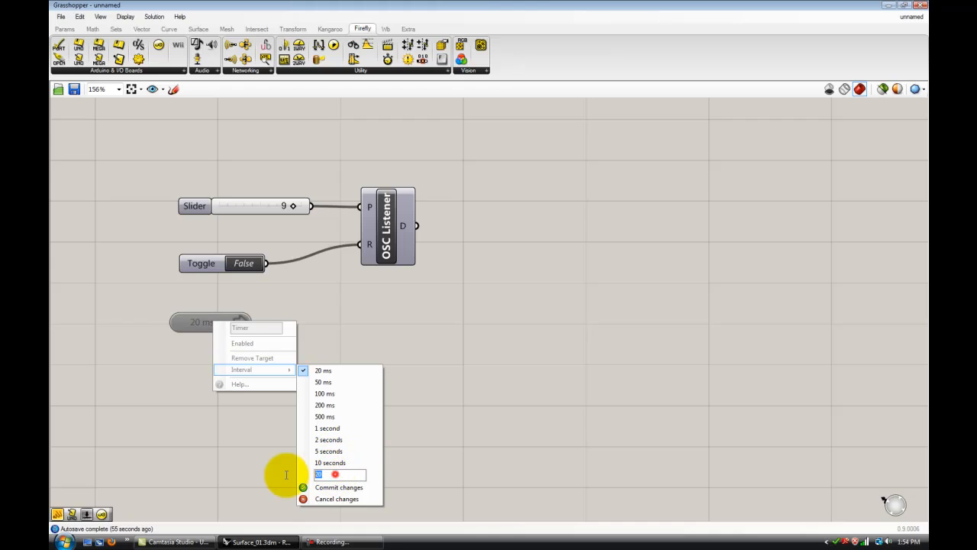
pyautogui.write('1')
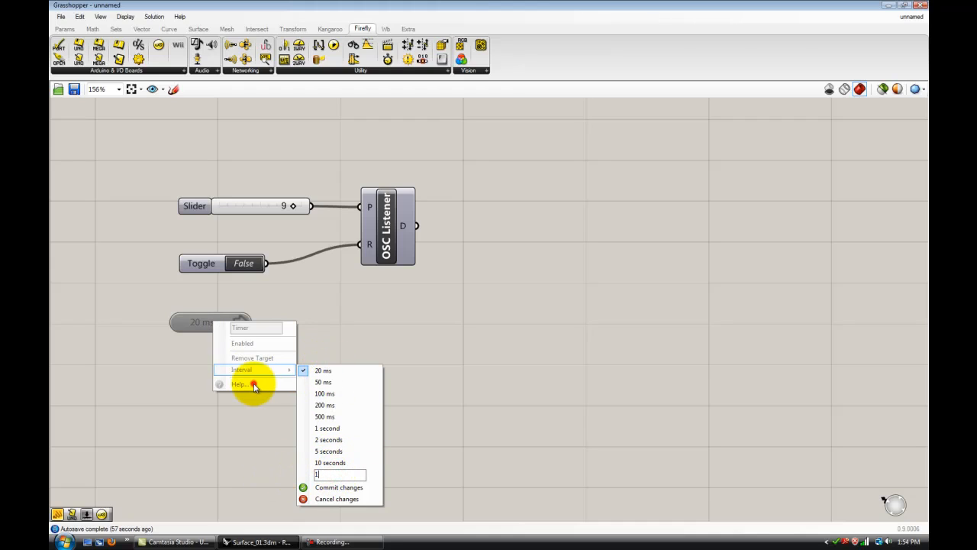
pyautogui.click(338, 487)
# Attach the 1 ms timer to the OSC Listener and move the timer directly beneath the toggle
pyautogui.click(231, 325)
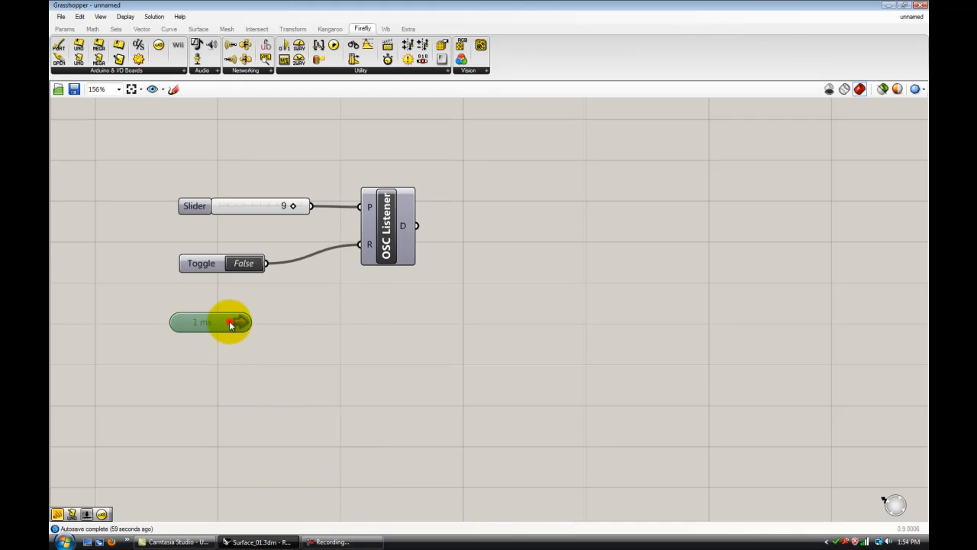
pyautogui.moveTo(231, 325); pyautogui.dragTo(386, 241)
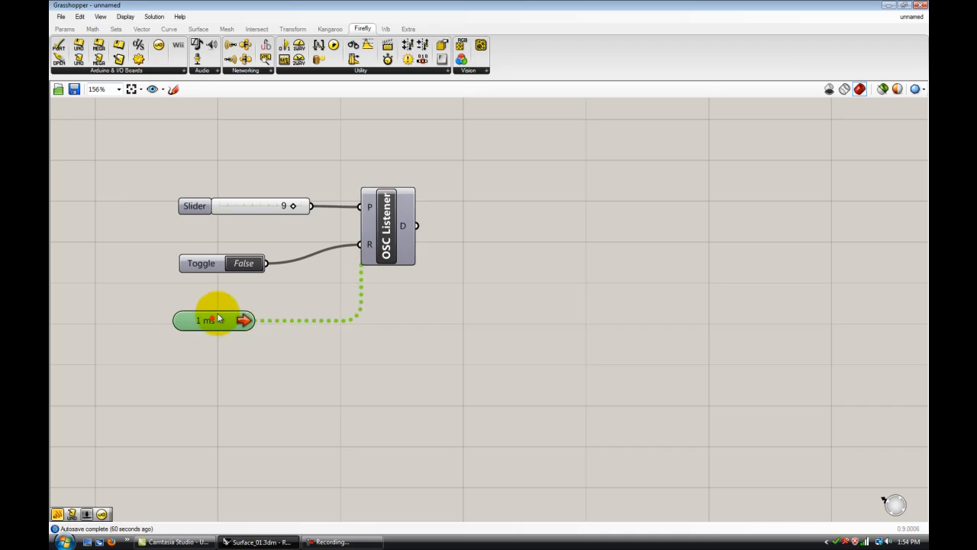
pyautogui.click(327, 338)
pyautogui.scroll(-2, 480, 290)
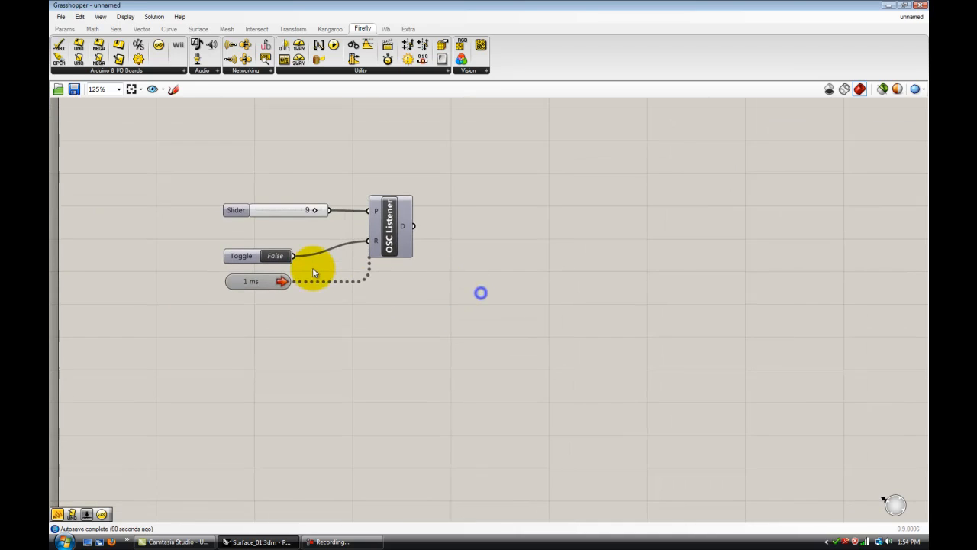
pyautogui.scroll(-1, 500, 279)
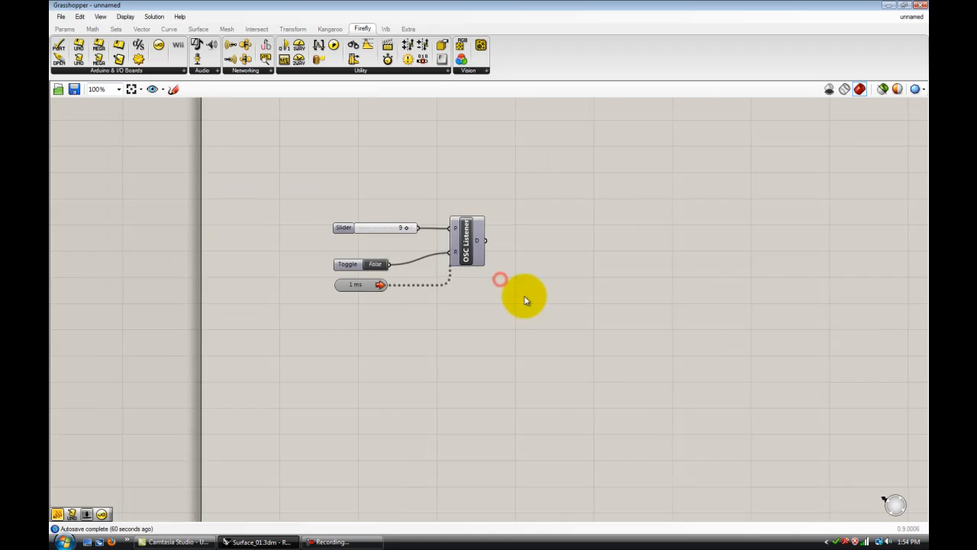
# Add a Panel beside the OSC Listener and connect the listener's D output to it
pyautogui.click(65, 29)
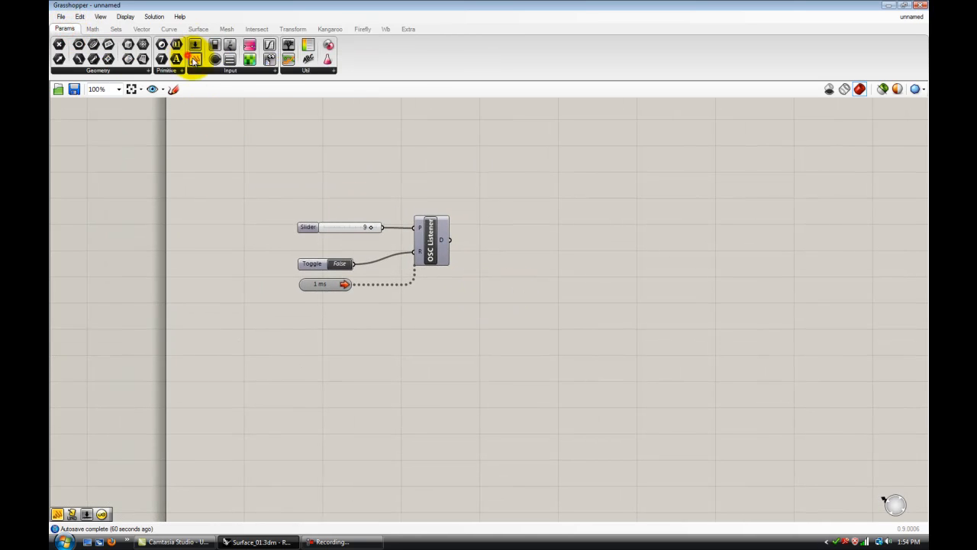
pyautogui.moveTo(194, 59); pyautogui.dragTo(536, 233)
pyautogui.scroll(1, 467, 242)
pyautogui.moveTo(448, 240); pyautogui.dragTo(514, 222)
pyautogui.scroll(1, 517, 275)
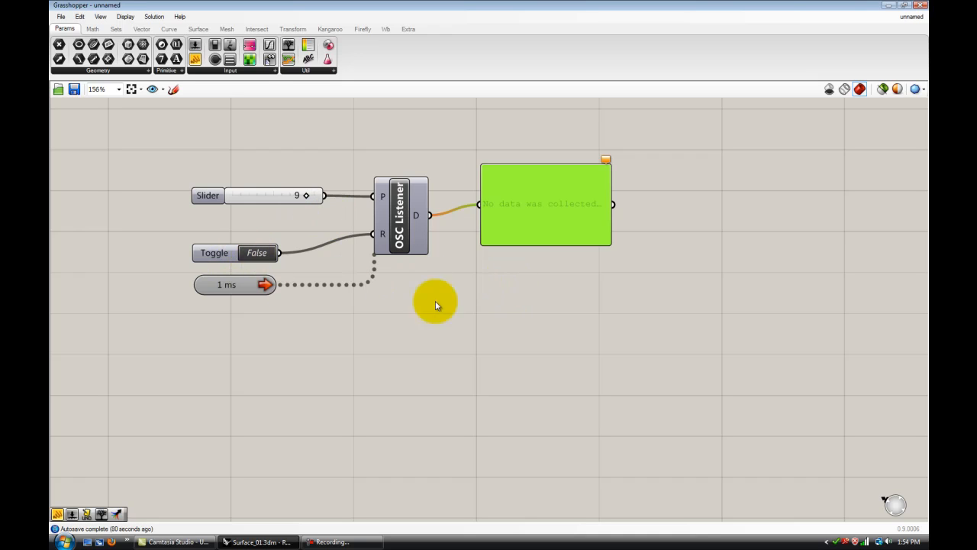
pyautogui.scroll(-2, 436, 306)
pyautogui.doubleClick(375, 191)
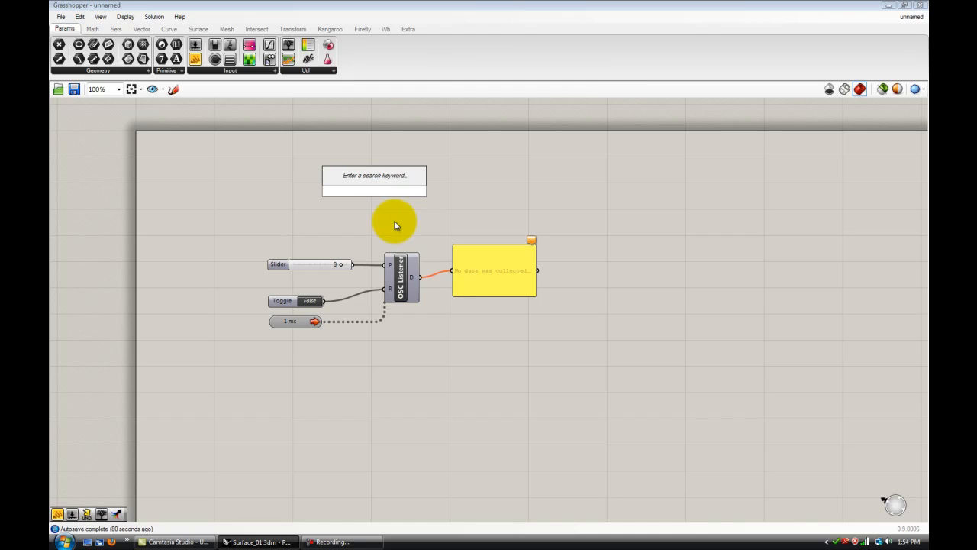
pyautogui.click(341, 266)
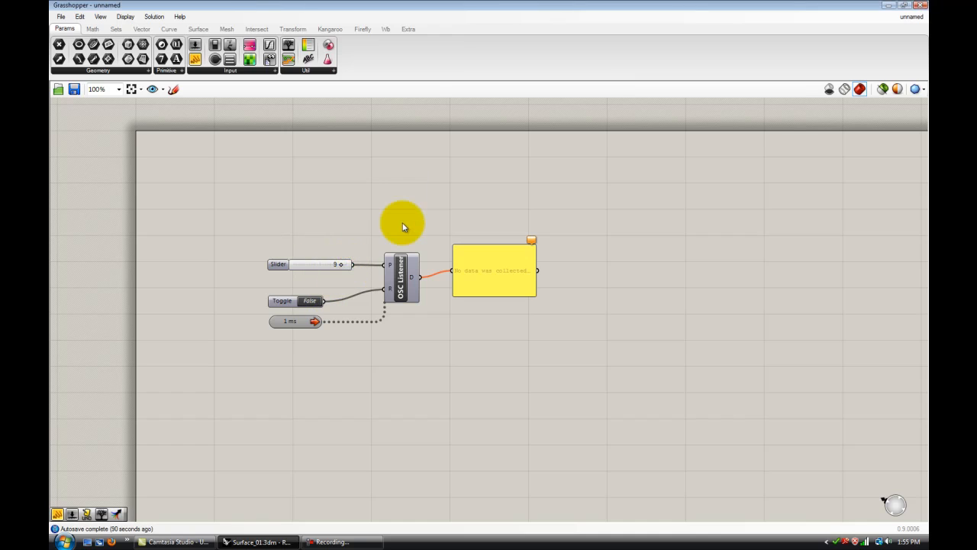
# Increase the output panel's height to fit both the /0/toggle and /0/servo messages
pyautogui.scroll(2, 418, 283)
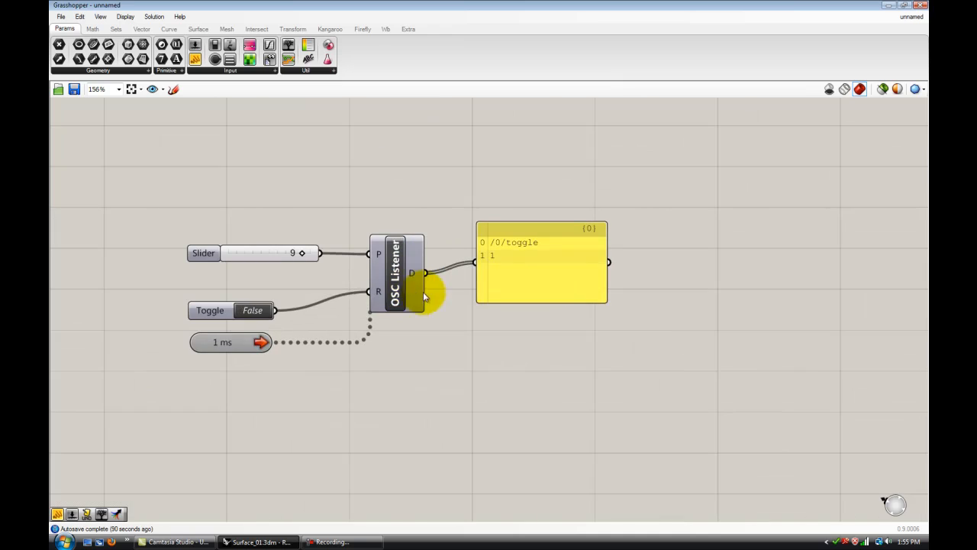
pyautogui.moveTo(467, 336); pyautogui.dragTo(457, 299, button='right')
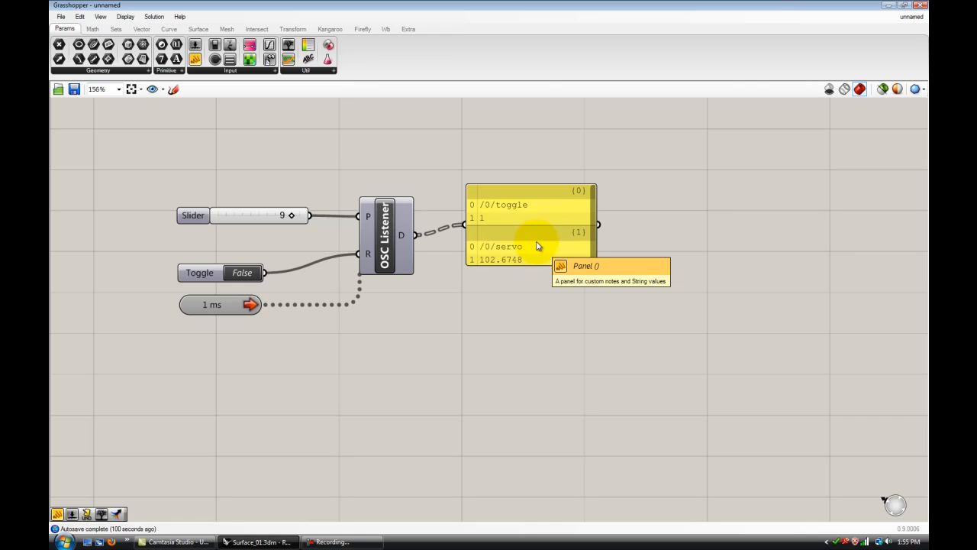
pyautogui.moveTo(536, 265)
pyautogui.mouseDown()
pyautogui.moveTo(535, 311)
pyautogui.moveTo(535, 278)
pyautogui.mouseUp()
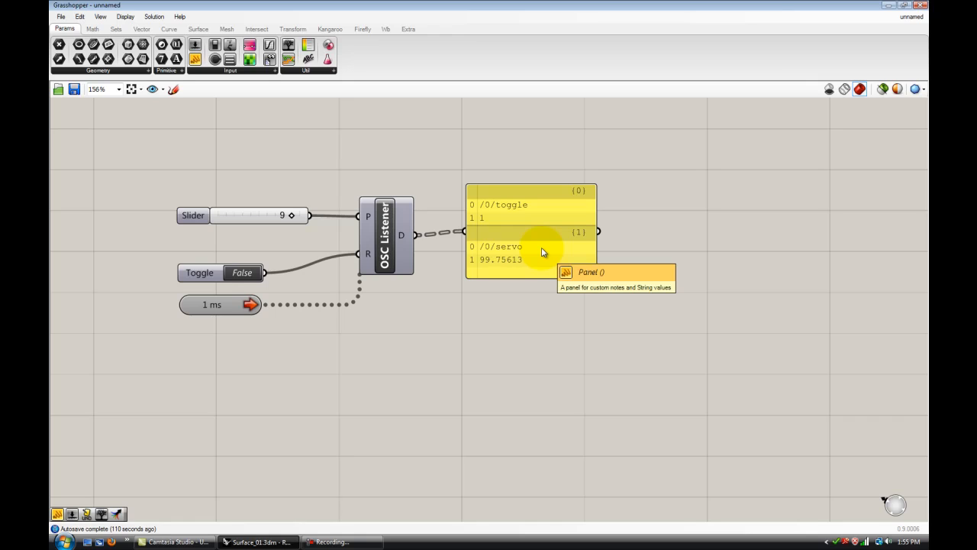
# Reset the OSC Listener by setting its toggle to True and back to False, and nudge the output panel level with the listener
pyautogui.doubleClick(240, 273)
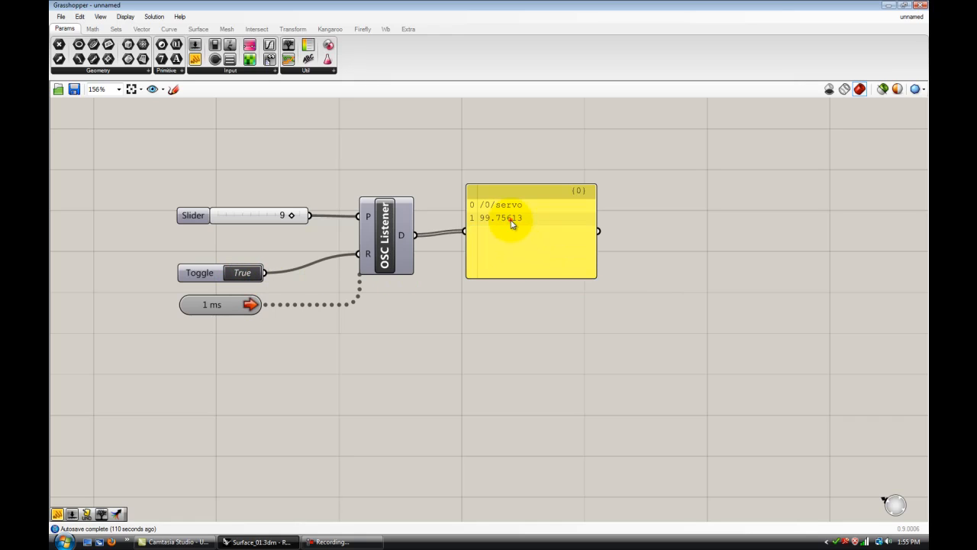
pyautogui.click(511, 219)
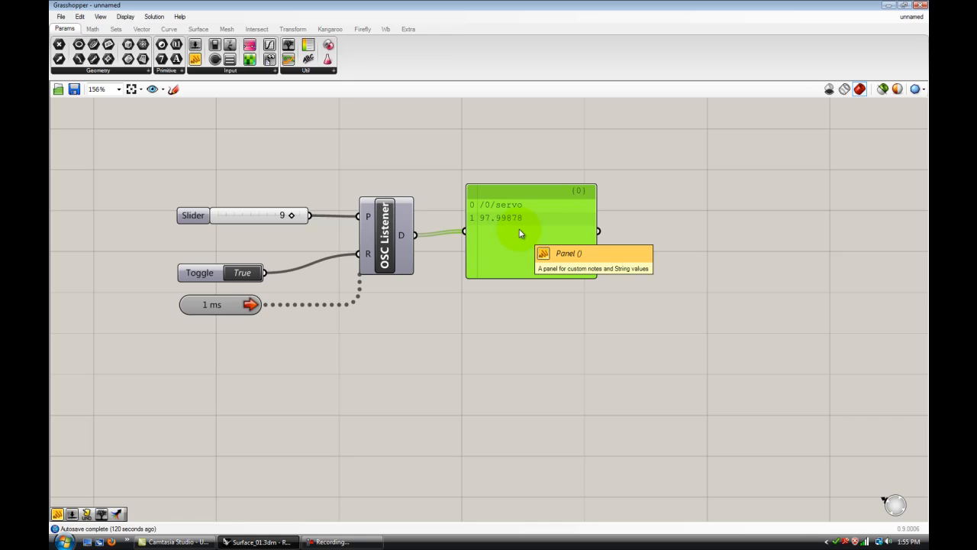
pyautogui.click(241, 280)
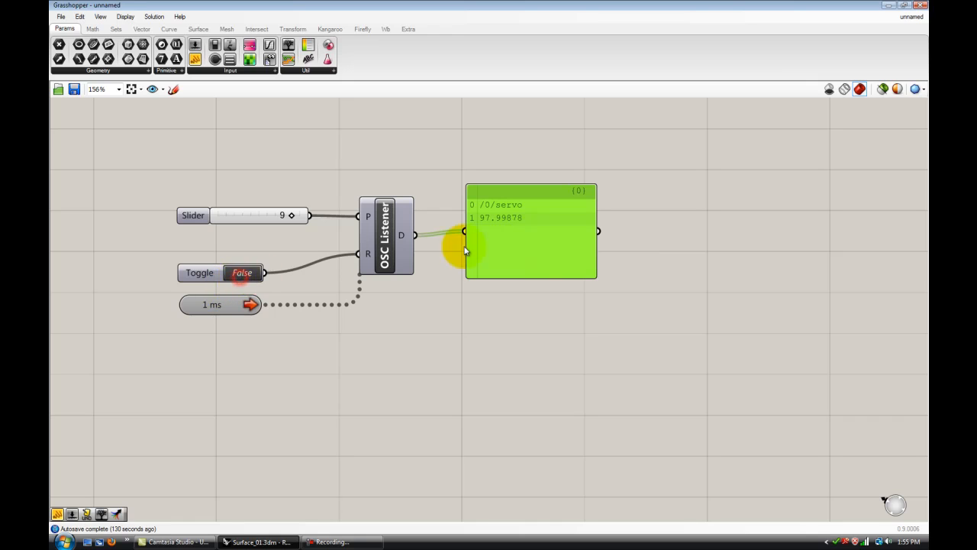
pyautogui.moveTo(535, 193)
pyautogui.mouseDown()
pyautogui.moveTo(514, 196)
pyautogui.moveTo(532, 201)
pyautogui.mouseUp()
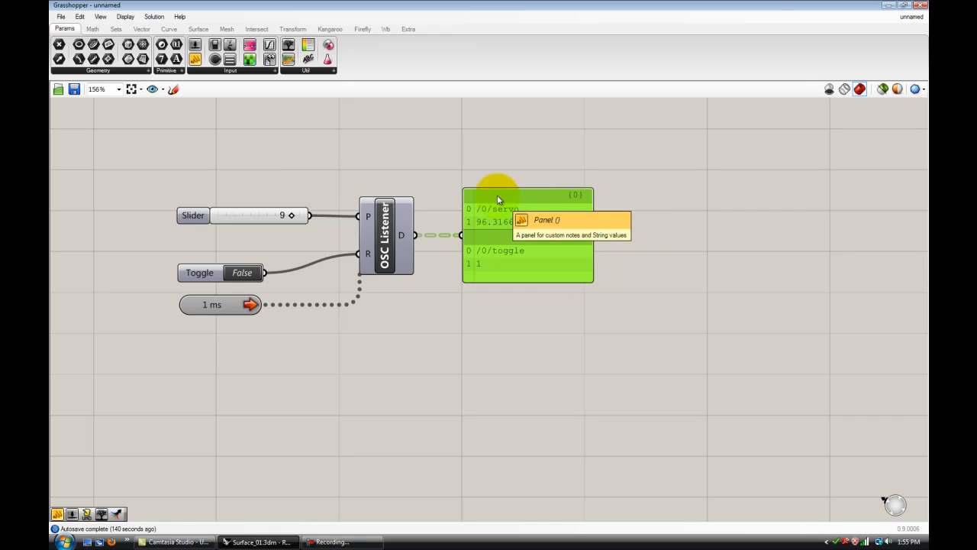
# Clear the collected OSC messages again by switching the reset toggle to True and back to False
pyautogui.click(245, 274)
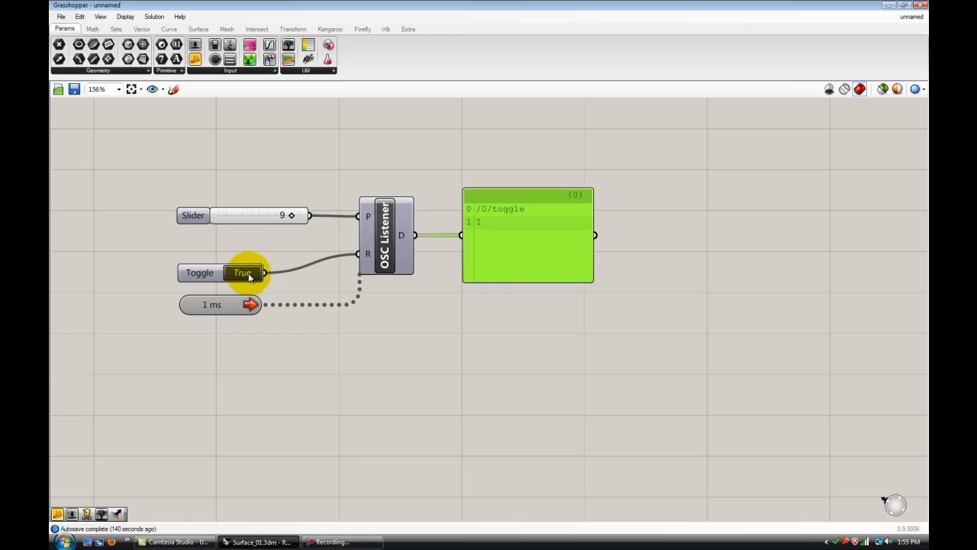
pyautogui.scroll(1, 249, 277)
pyautogui.doubleClick(244, 272)
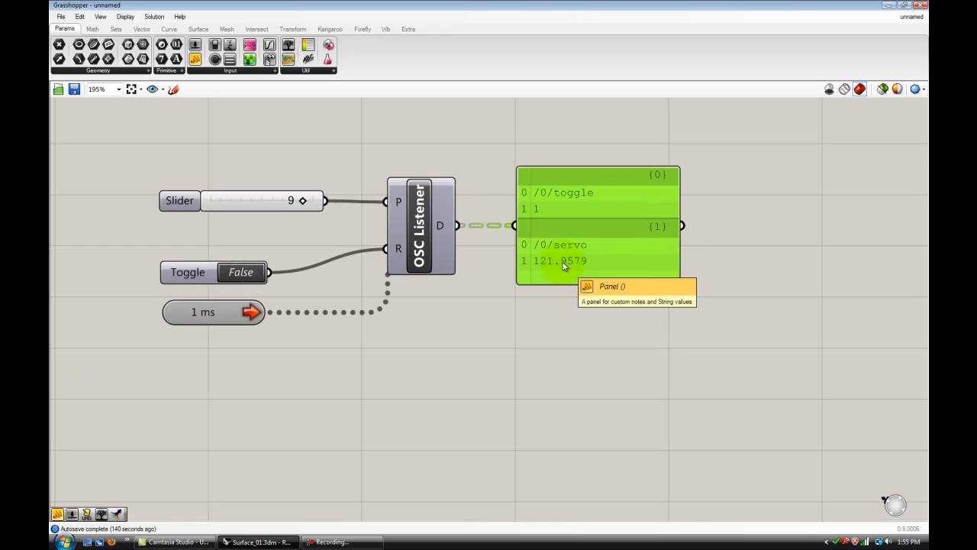
# Move the OSC output panel closer to the OSC Listener
pyautogui.moveTo(585, 229); pyautogui.dragTo(558, 225)
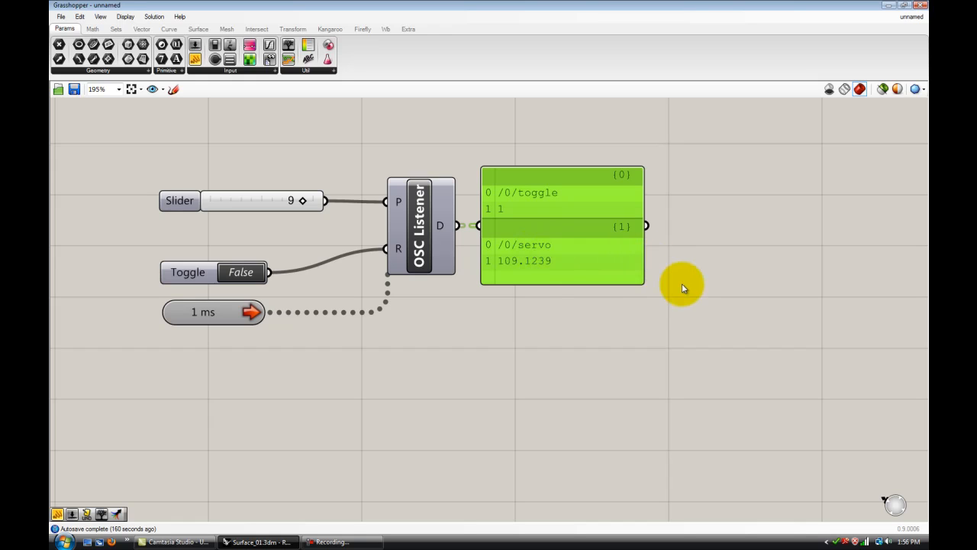
pyautogui.scroll(-2, 681, 283)
pyautogui.moveTo(685, 324); pyautogui.dragTo(565, 321, button='right')
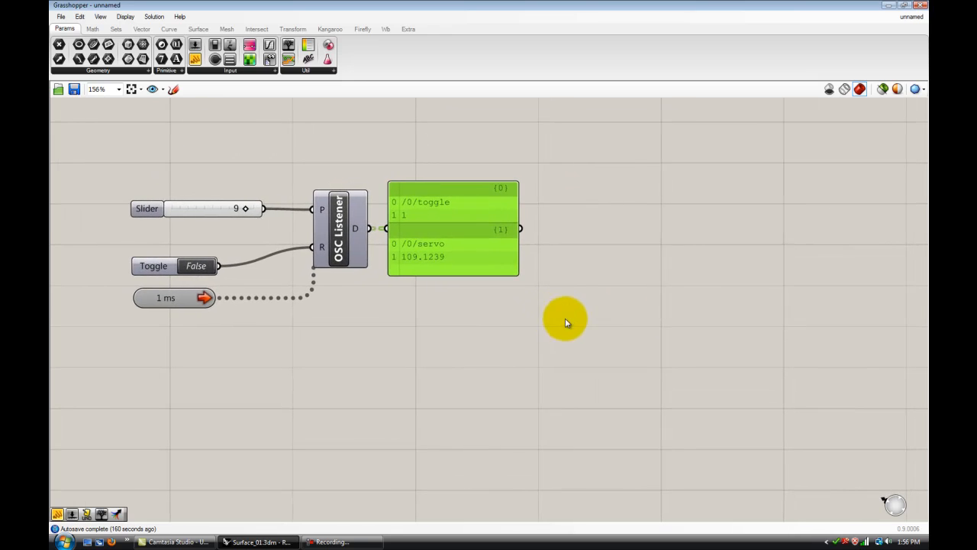
pyautogui.doubleClick(660, 272)
pyautogui.write('ite')
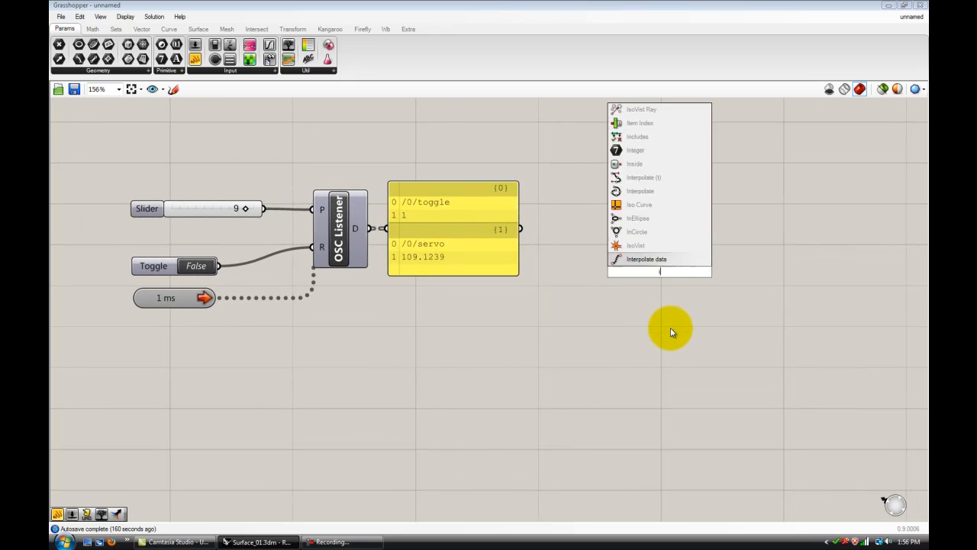
pyautogui.press('Up')
pyautogui.press('Up')
pyautogui.press('Return')
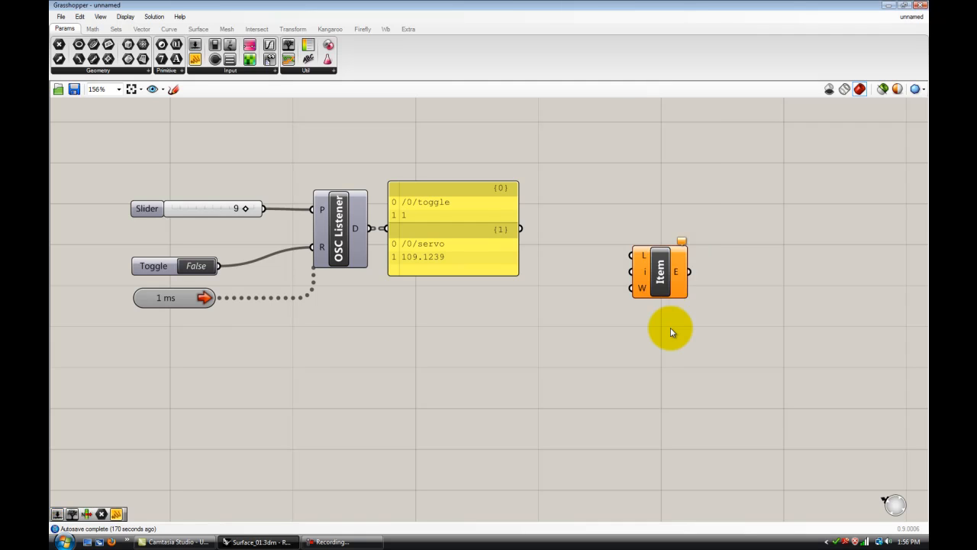
pyautogui.click(656, 280)
pyautogui.press('Delete')
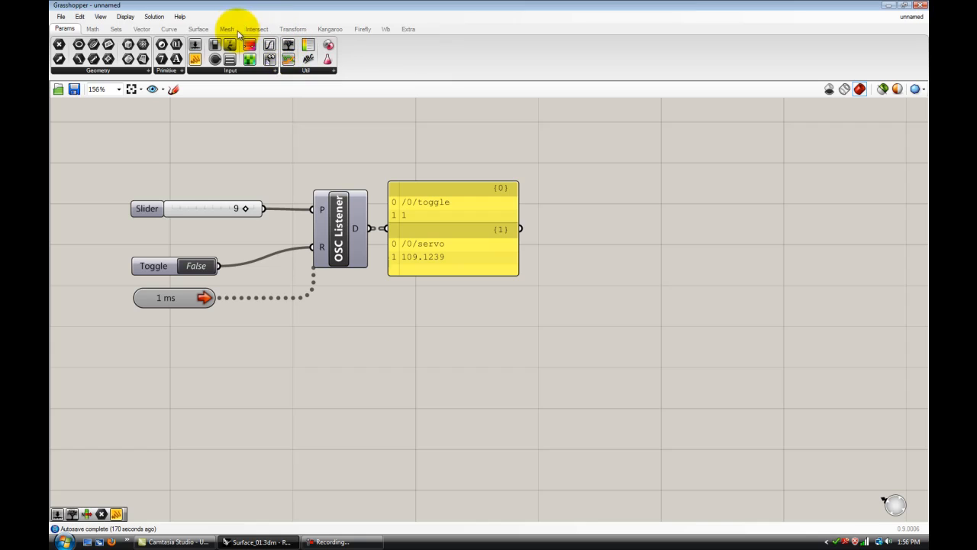
# Add a Tree Item component beyond the OSC output panel and place a copy of it directly below
pyautogui.click(115, 28)
pyautogui.click(313, 70)
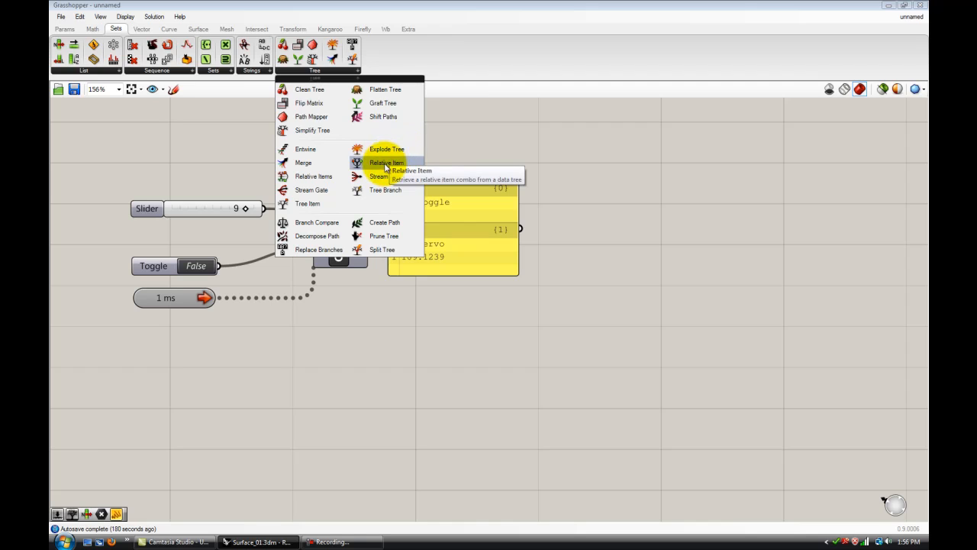
pyautogui.moveTo(386, 166); pyautogui.dragTo(645, 248)
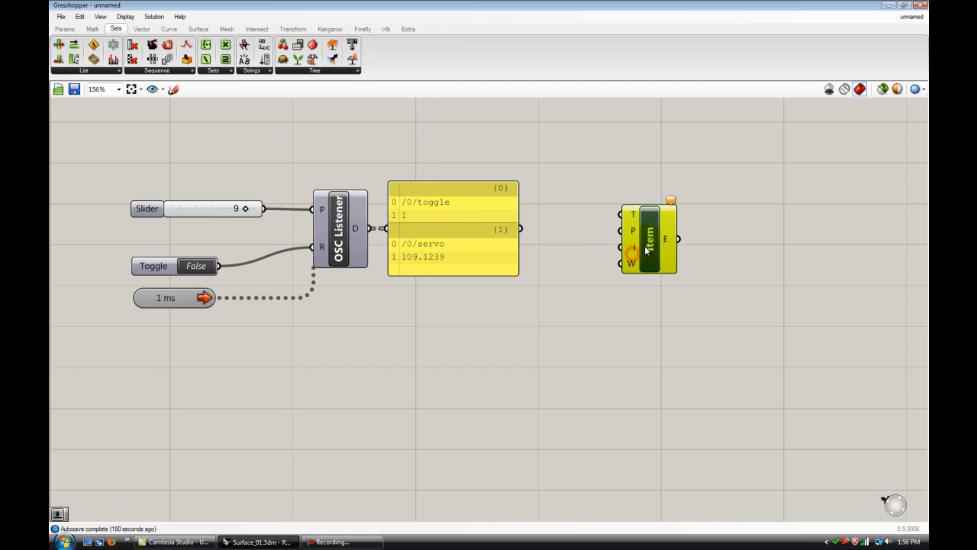
pyautogui.hotkey('ctrl', 'c')
pyautogui.hotkey('ctrl', 'v')
pyautogui.click(721, 314)
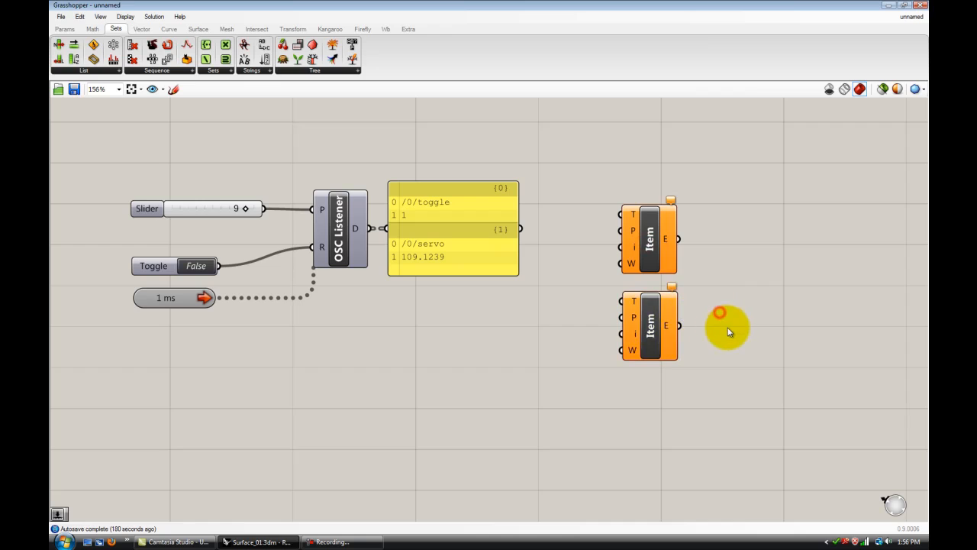
# Connect the output panel to the T inputs of both Tree Item components and nudge the lower one closer to the upper
pyautogui.moveTo(728, 329); pyautogui.dragTo(700, 329, button='right')
pyautogui.scroll(1, 545, 279)
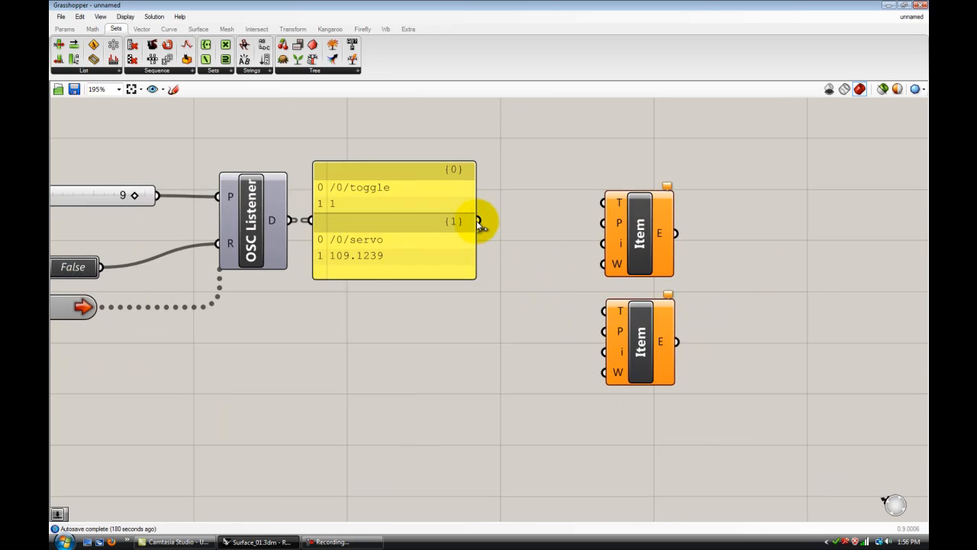
pyautogui.moveTo(481, 222); pyautogui.dragTo(629, 328)
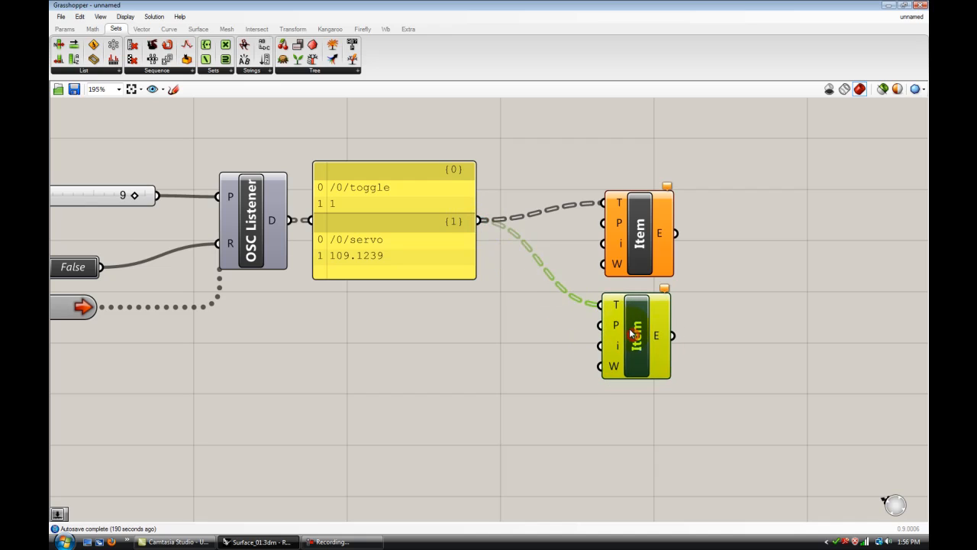
pyautogui.click(719, 331)
# Add two number sliders set to 1 and 0 and stack them beneath the output panel
pyautogui.doubleClick(479, 369)
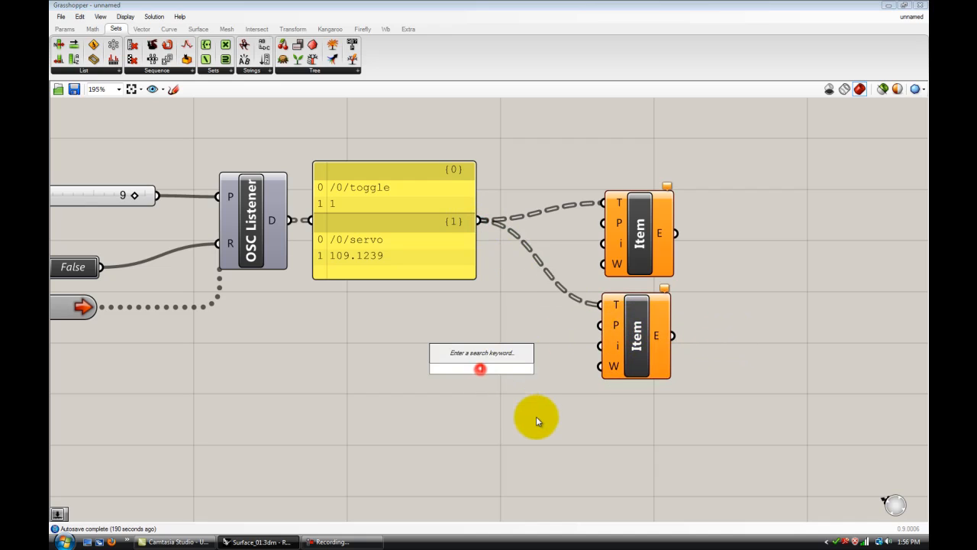
pyautogui.write('1')
pyautogui.press('Return')
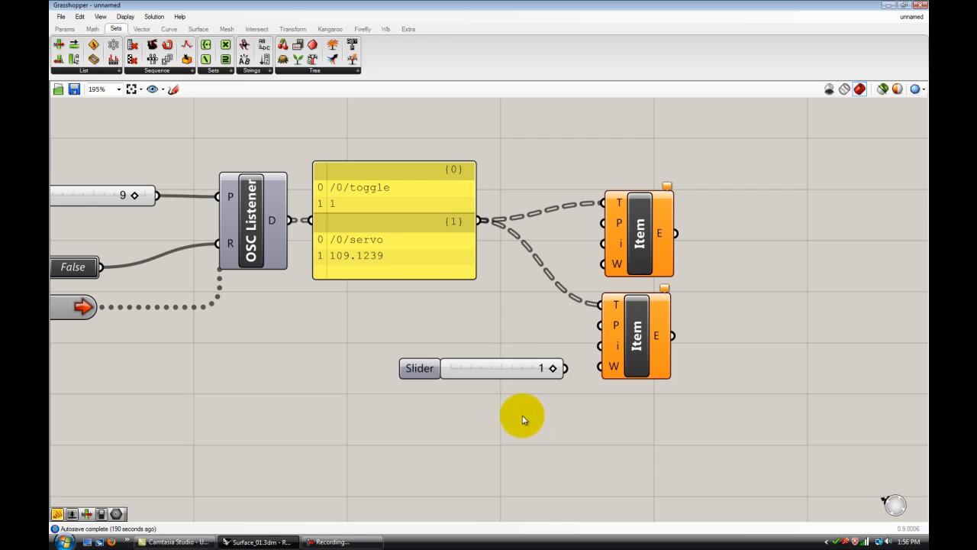
pyautogui.doubleClick(502, 412)
pyautogui.write('0')
pyautogui.press('Return')
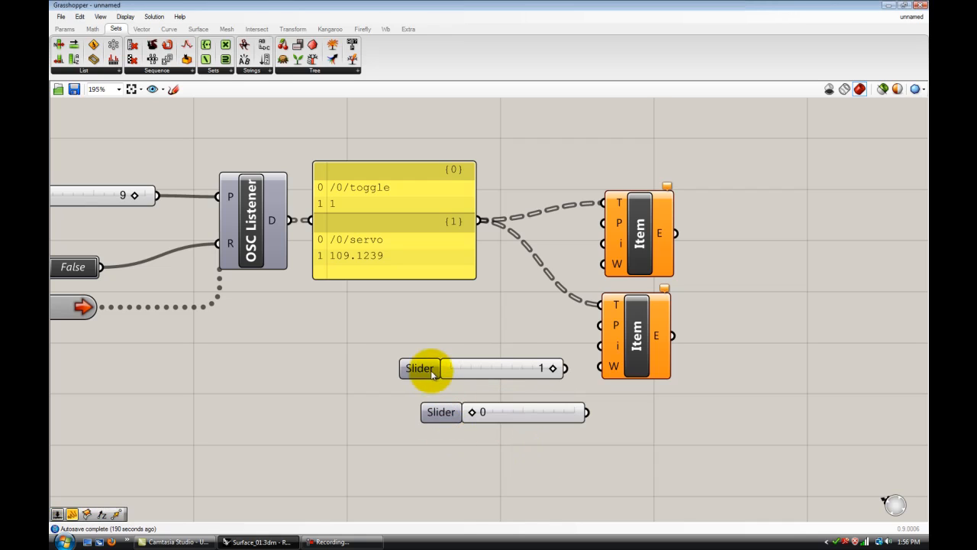
pyautogui.moveTo(432, 366); pyautogui.dragTo(386, 337)
pyautogui.click(422, 406)
pyautogui.moveTo(421, 405); pyautogui.dragTo(361, 361)
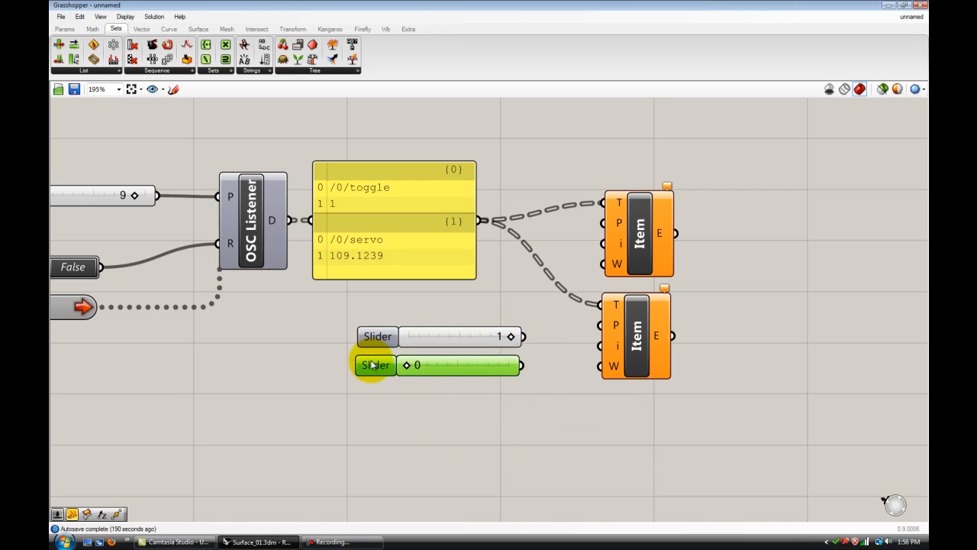
pyautogui.click(496, 423)
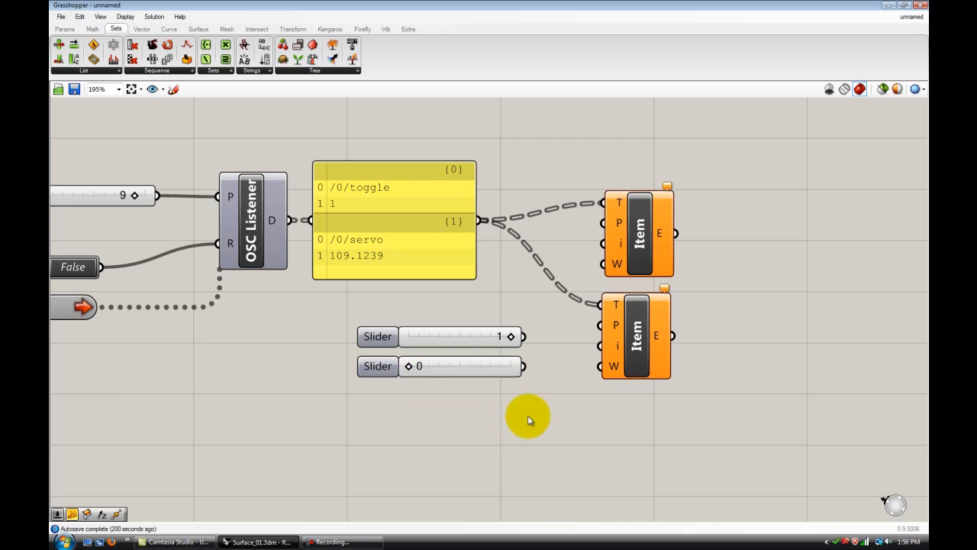
# Connect the 1 slider to the upper Tree Item's P and i and the lower one's i, and the 0 slider to the lower P
pyautogui.moveTo(524, 337); pyautogui.dragTo(600, 224)
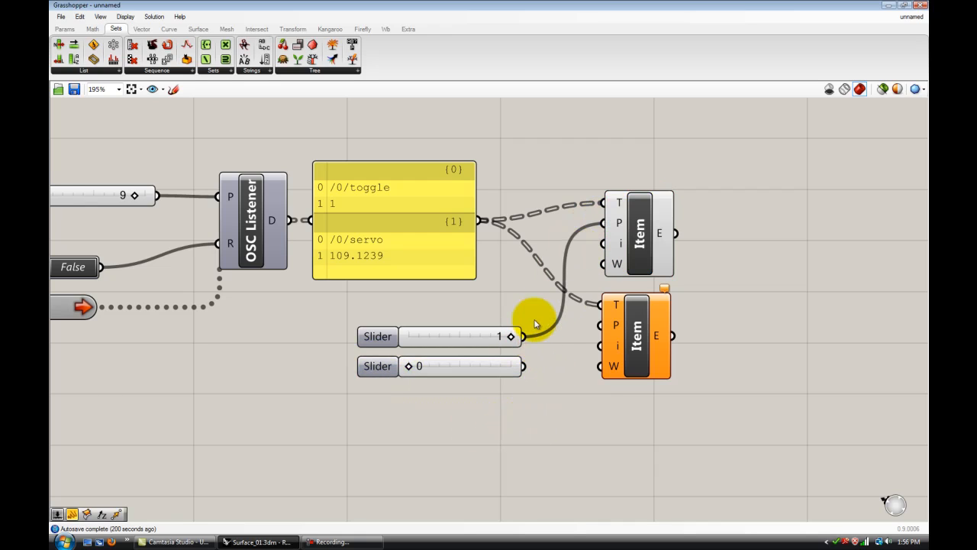
pyautogui.moveTo(525, 336); pyautogui.dragTo(600, 243)
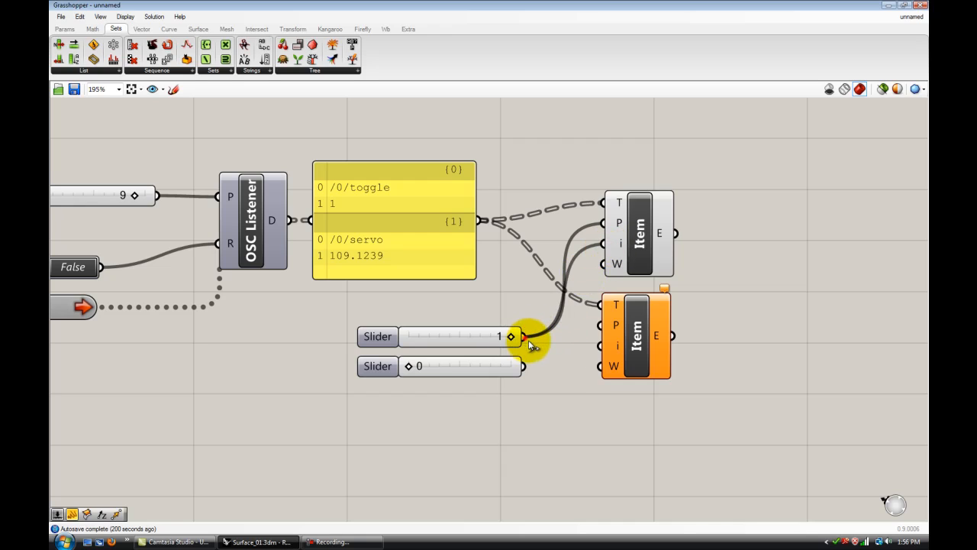
pyautogui.moveTo(524, 337); pyautogui.dragTo(601, 345)
pyautogui.moveTo(527, 366); pyautogui.dragTo(603, 325)
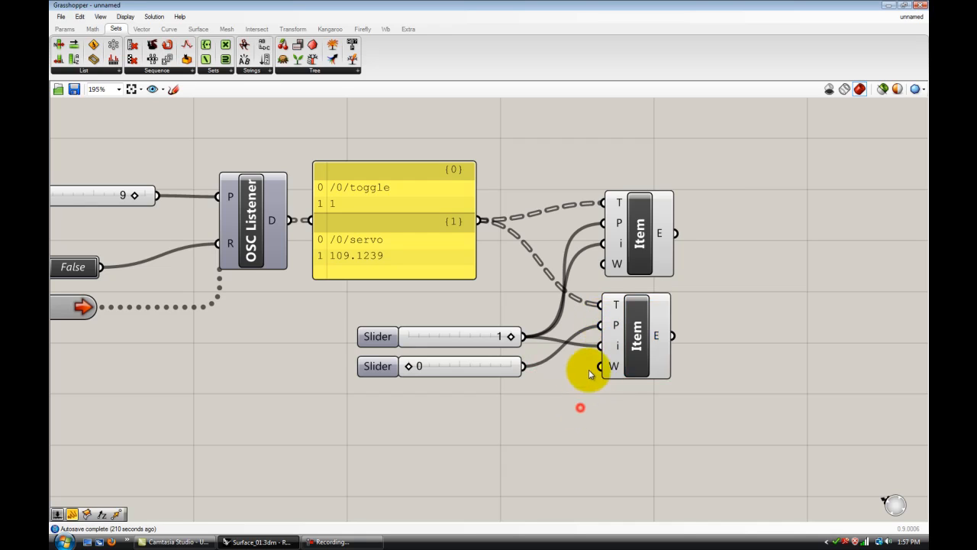
# Align the upper Tree Item with the lower one and compare both with the panel's toggle and servo branches
pyautogui.moveTo(582, 397); pyautogui.dragTo(536, 388, button='right')
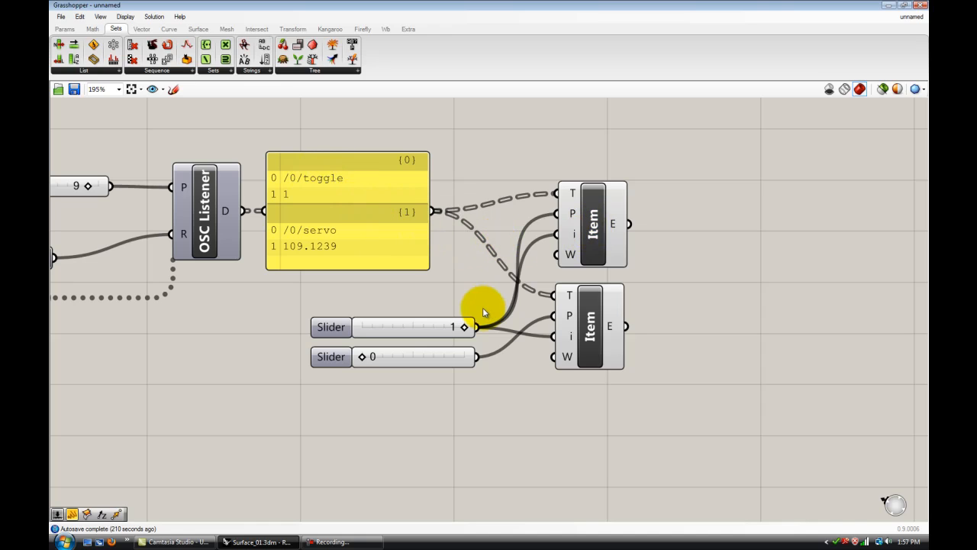
pyautogui.moveTo(595, 227); pyautogui.dragTo(593, 234)
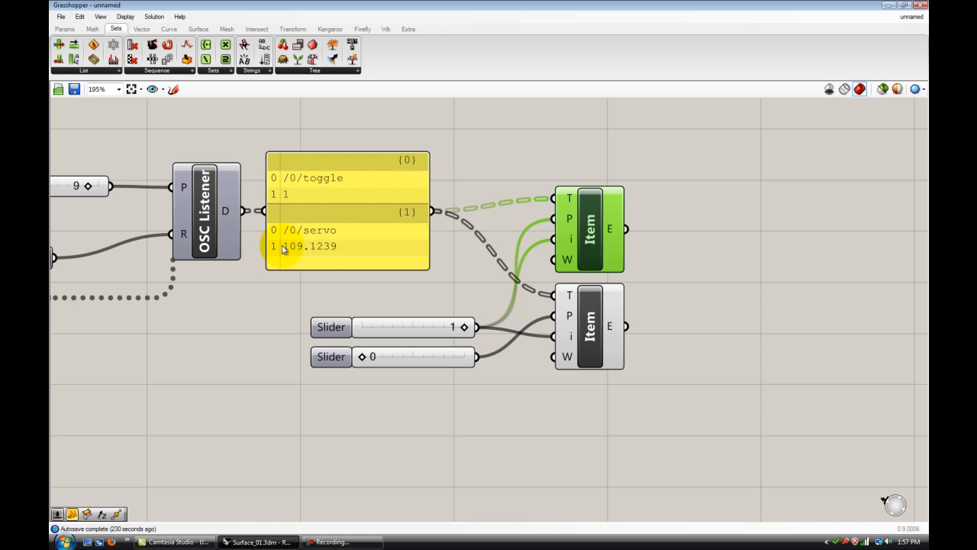
pyautogui.click(593, 329)
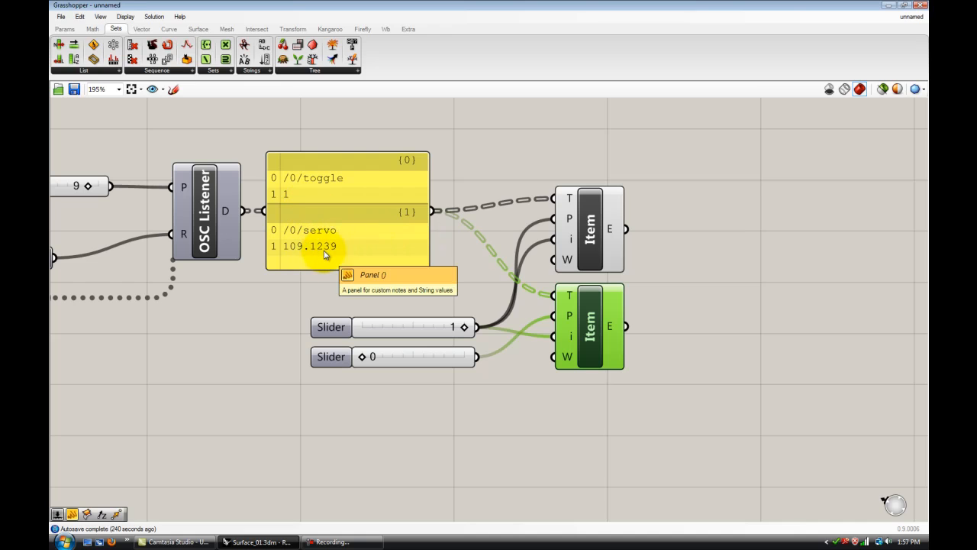
pyautogui.click(732, 257)
# Add a Gate Xor component and connect the lower Tree Item's E output to its A input
pyautogui.moveTo(732, 291); pyautogui.dragTo(637, 279, button='right')
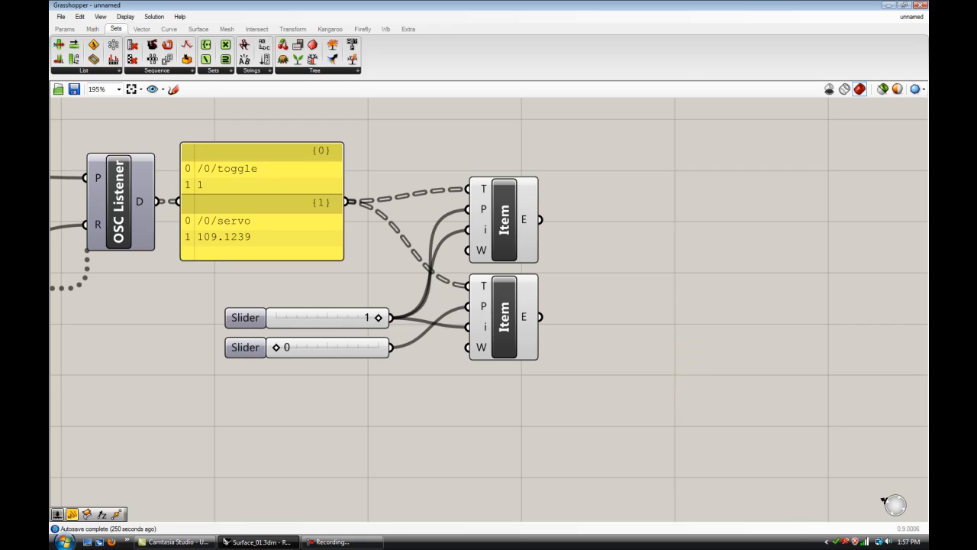
pyautogui.doubleClick(677, 356)
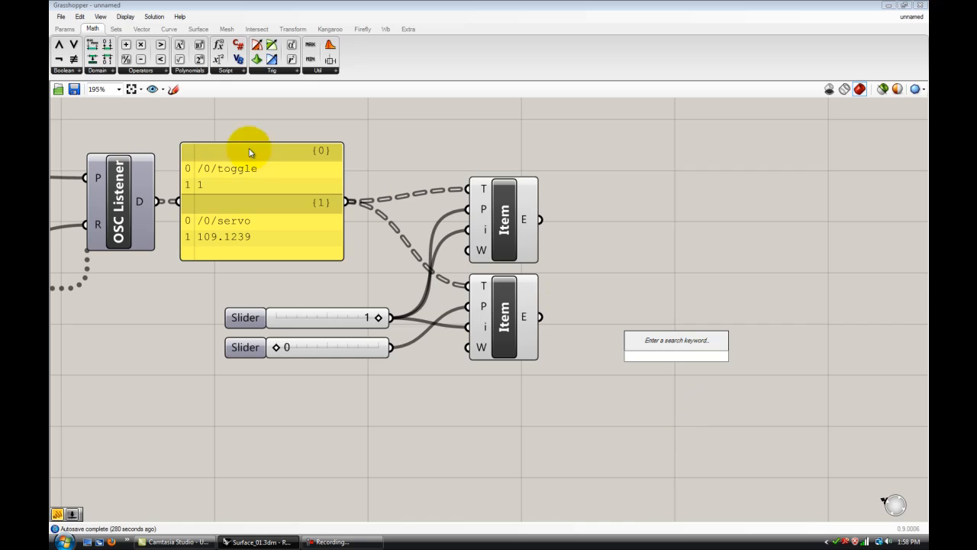
pyautogui.click(92, 29)
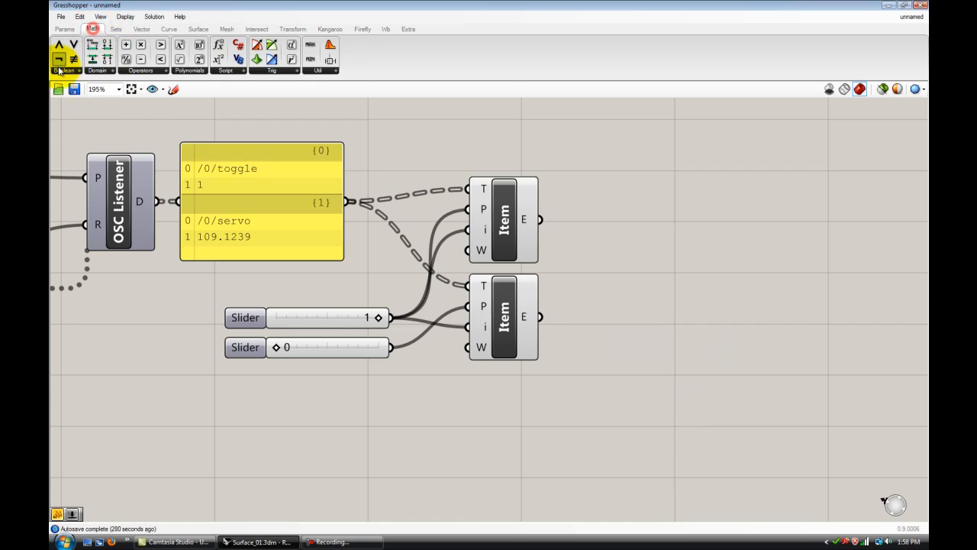
pyautogui.click(61, 70)
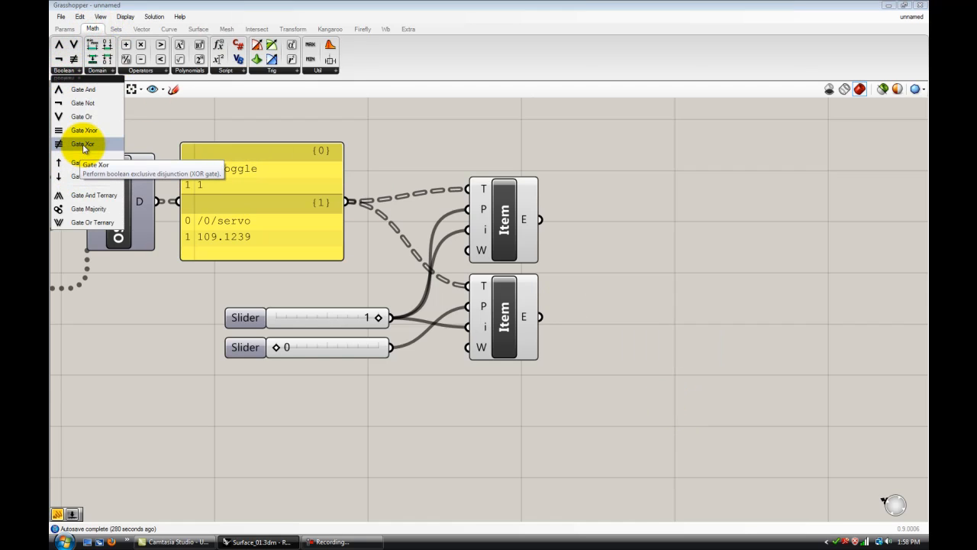
pyautogui.click(84, 144)
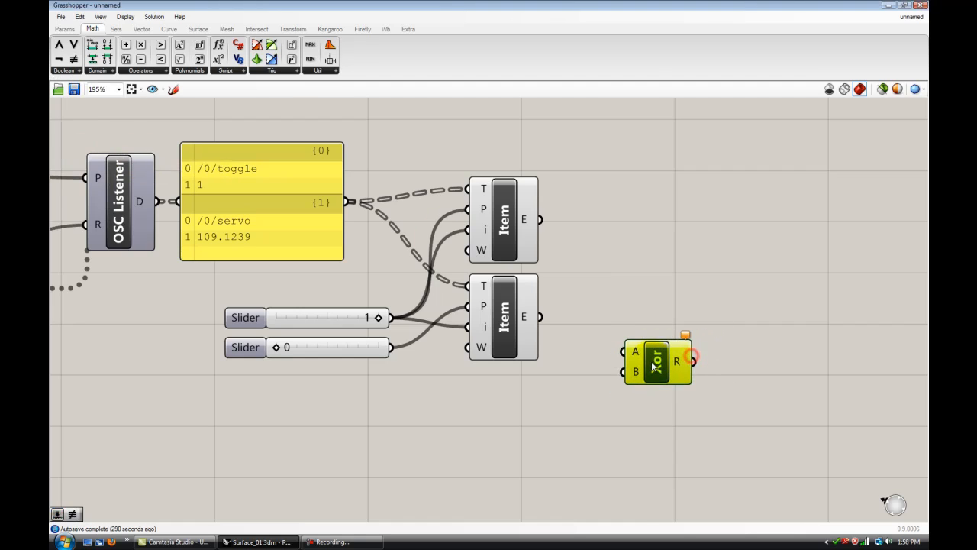
pyautogui.click(666, 365)
pyautogui.click(648, 294)
pyautogui.moveTo(540, 317); pyautogui.dragTo(653, 369)
pyautogui.click(504, 418)
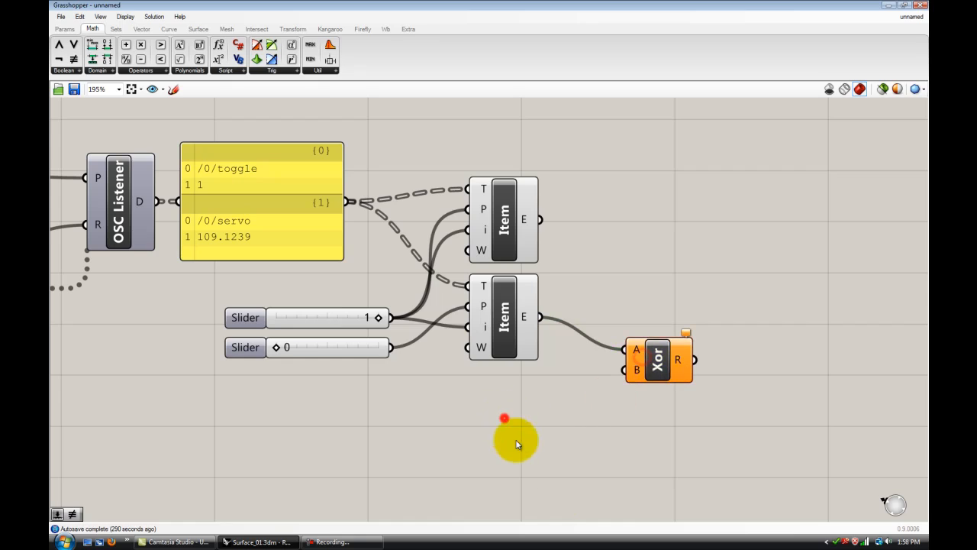
# Add a slider set to 1 below the Tree Items and connect it to the Xor gate's B input
pyautogui.doubleClick(510, 450)
pyautogui.write('1')
pyautogui.press('Return')
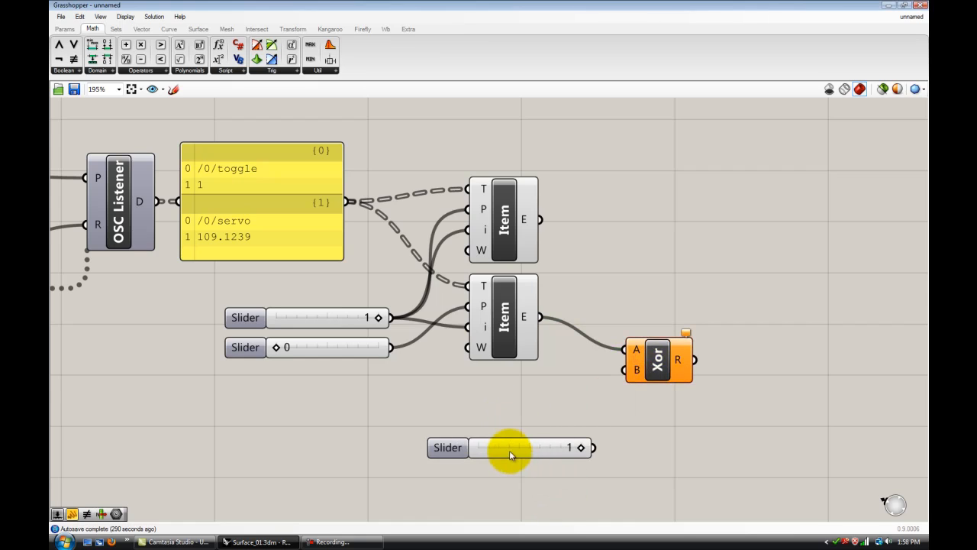
pyautogui.moveTo(510, 450); pyautogui.dragTo(439, 434)
pyautogui.moveTo(538, 426); pyautogui.dragTo(624, 371)
pyautogui.moveTo(654, 359); pyautogui.dragTo(646, 356)
pyautogui.click(648, 432)
pyautogui.moveTo(652, 425); pyautogui.dragTo(601, 394, button='right')
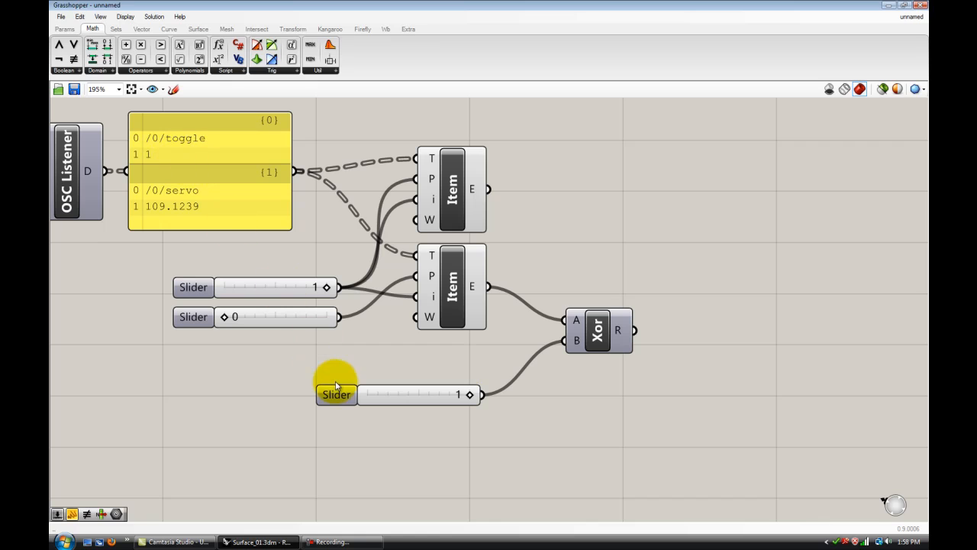
# Add a Dispatch component well beyond the Xor gate and connect the gate's R output to its P input
pyautogui.moveTo(672, 402); pyautogui.dragTo(609, 411, button='right')
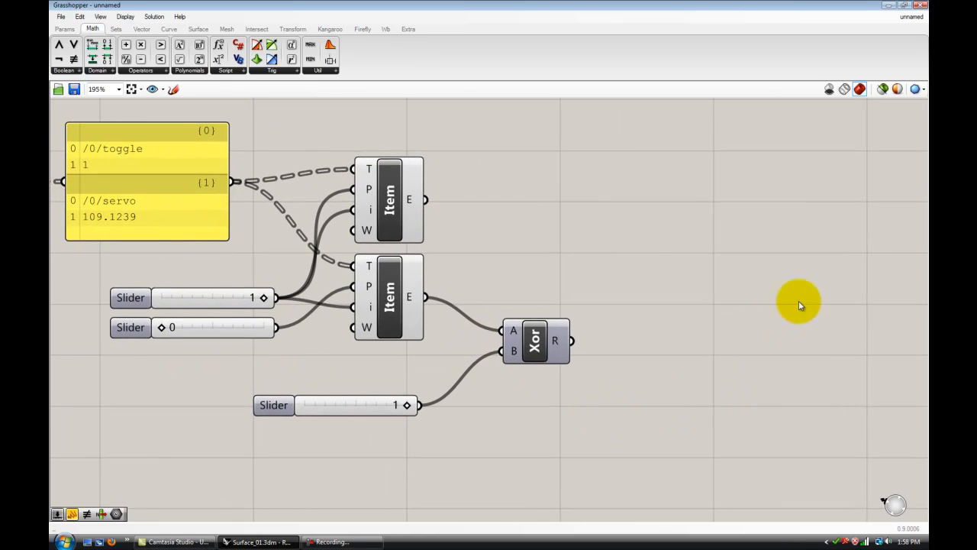
pyautogui.moveTo(803, 301); pyautogui.dragTo(606, 319, button='right')
pyautogui.doubleClick(738, 271)
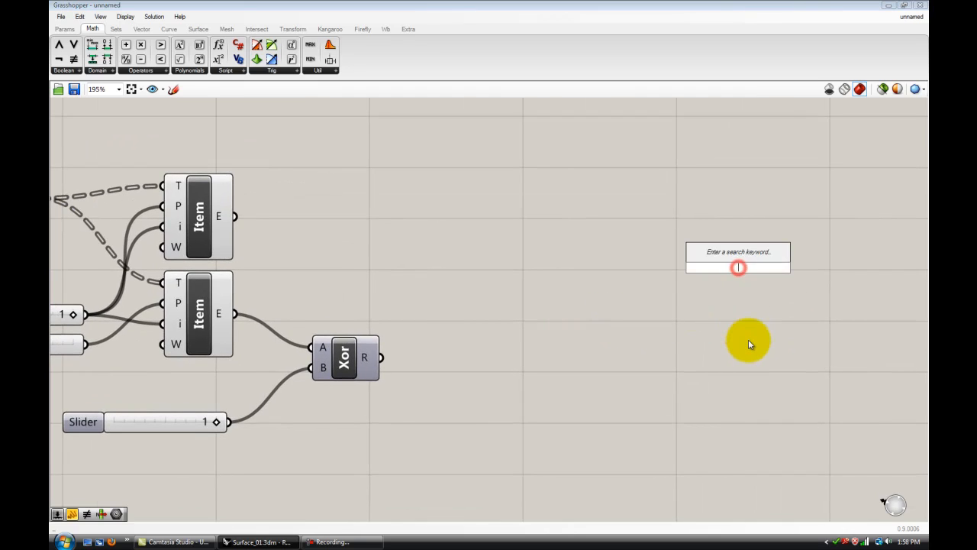
pyautogui.write('di')
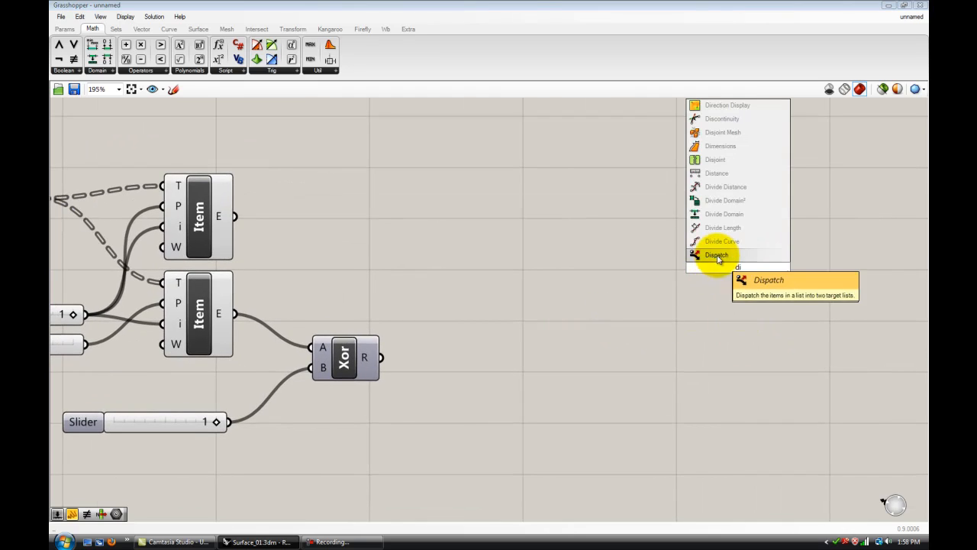
pyautogui.click(718, 255)
pyautogui.moveTo(732, 273); pyautogui.dragTo(783, 247)
pyautogui.click(735, 341)
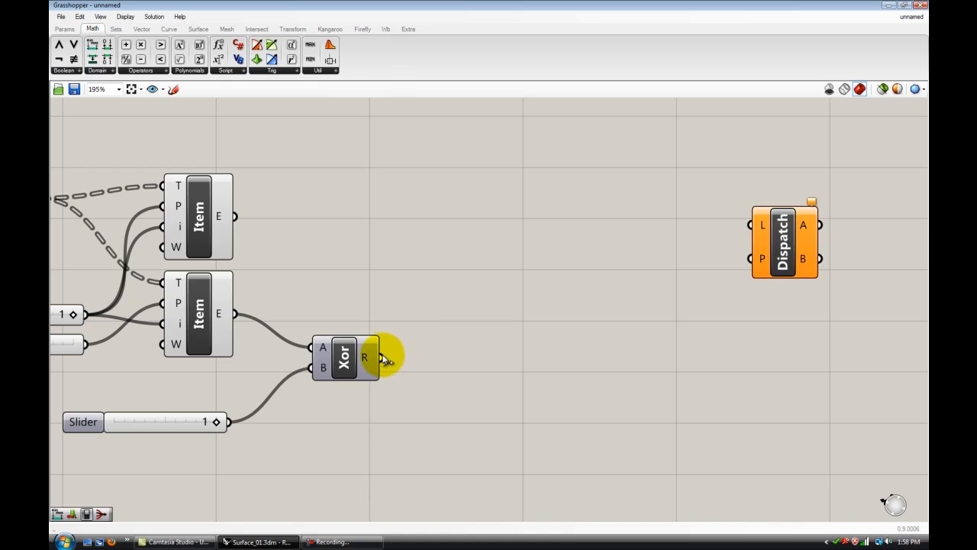
pyautogui.moveTo(382, 356); pyautogui.dragTo(759, 258)
pyautogui.moveTo(777, 258); pyautogui.dragTo(817, 244)
pyautogui.click(763, 340)
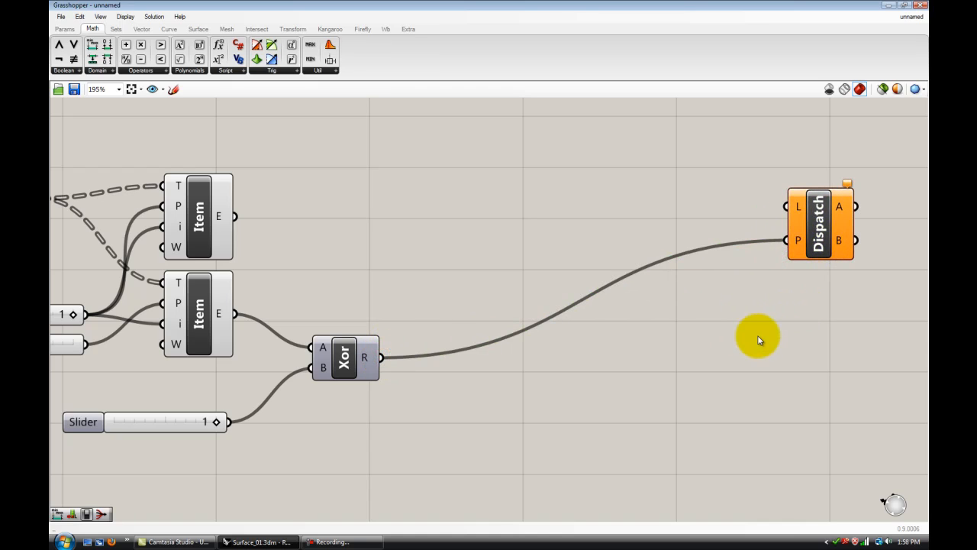
pyautogui.scroll(-3, 758, 340)
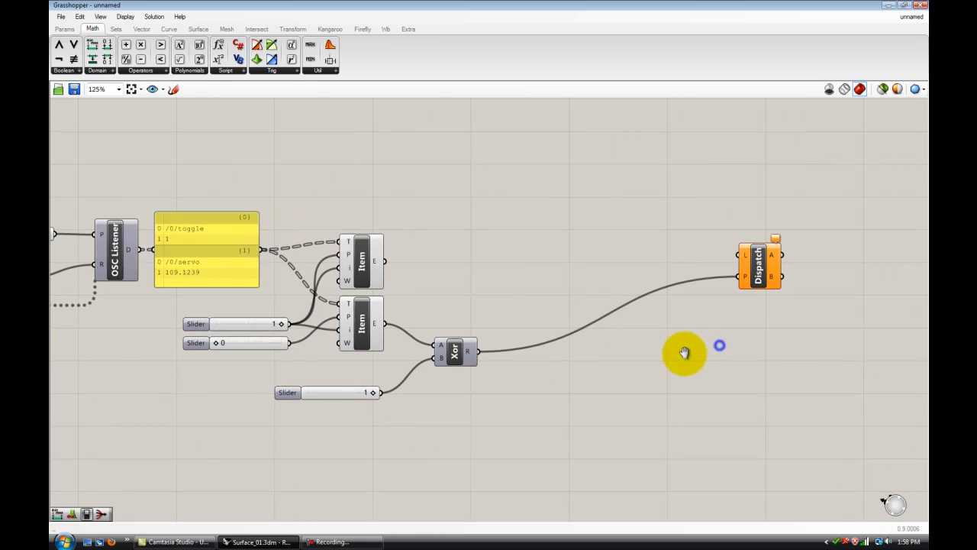
# Add a Firefly Uno Read component between the Xor gate and the Dispatch component
pyautogui.click(363, 29)
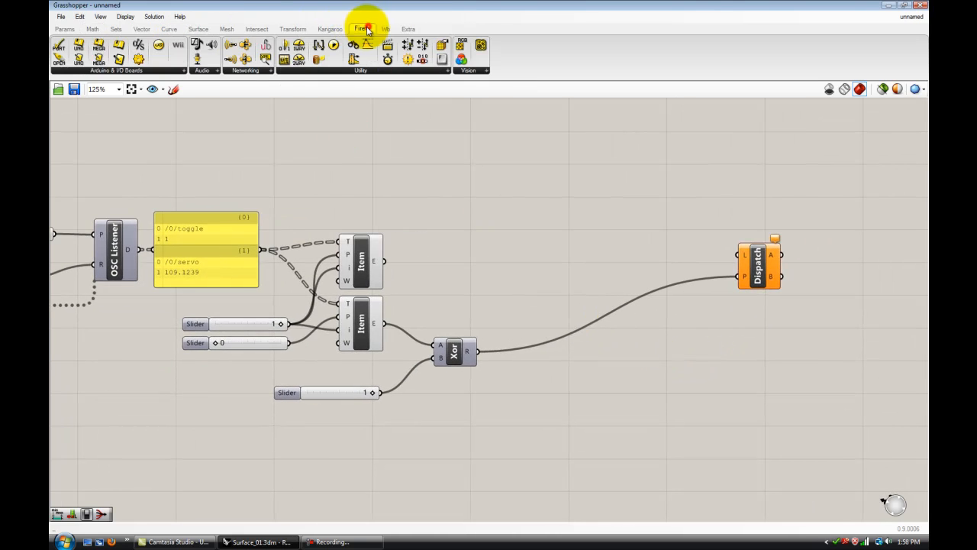
pyautogui.scroll(1, 516, 220)
pyautogui.moveTo(688, 261); pyautogui.dragTo(704, 254)
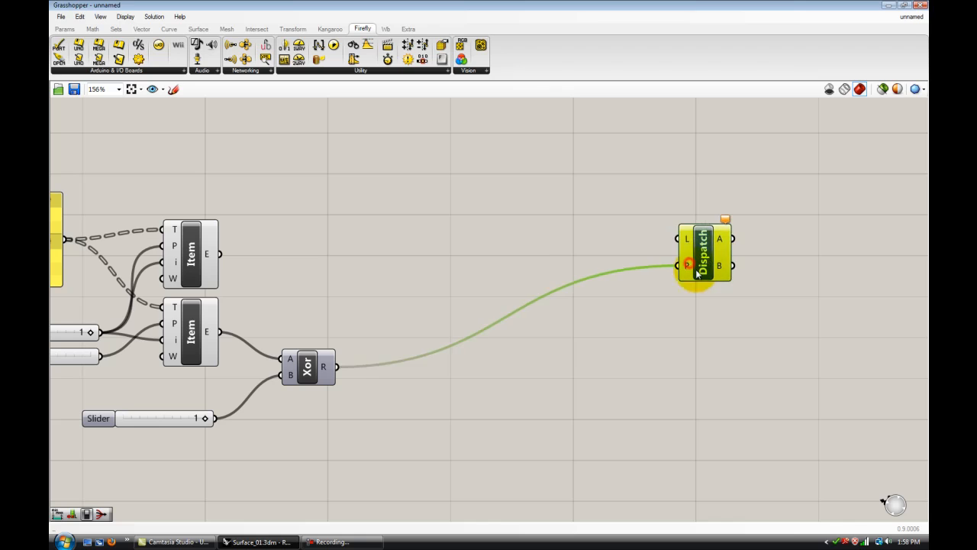
pyautogui.moveTo(301, 271); pyautogui.dragTo(403, 242, button='right')
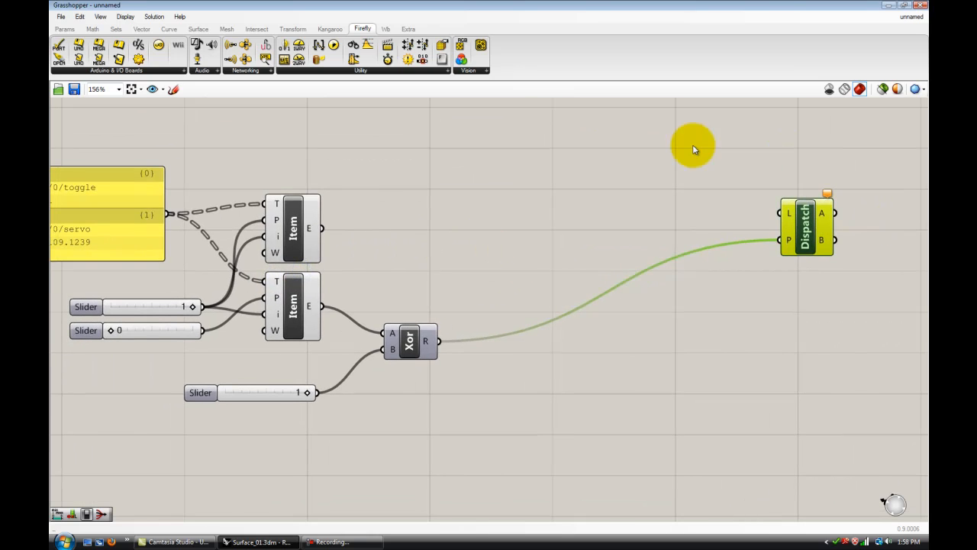
pyautogui.moveTo(593, 262); pyautogui.dragTo(639, 264, button='right')
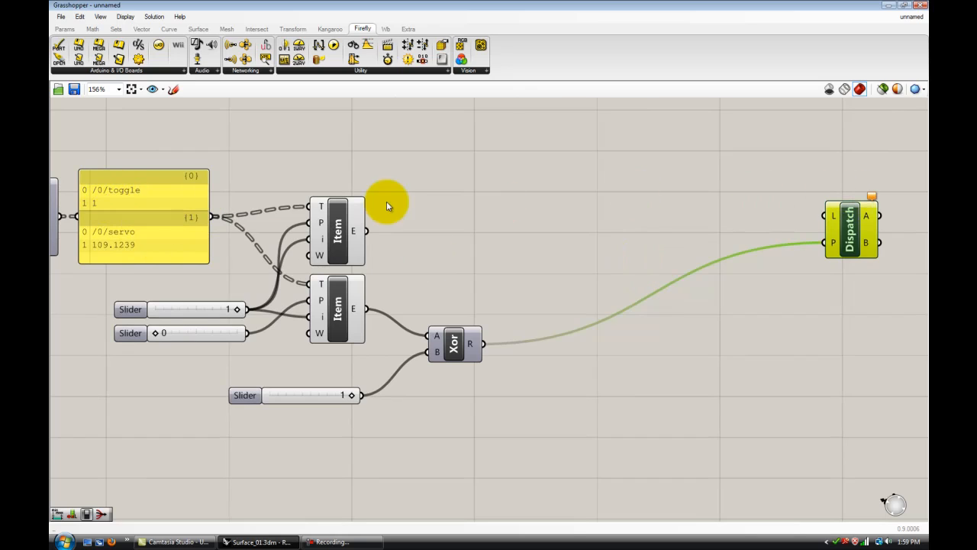
pyautogui.click(356, 225)
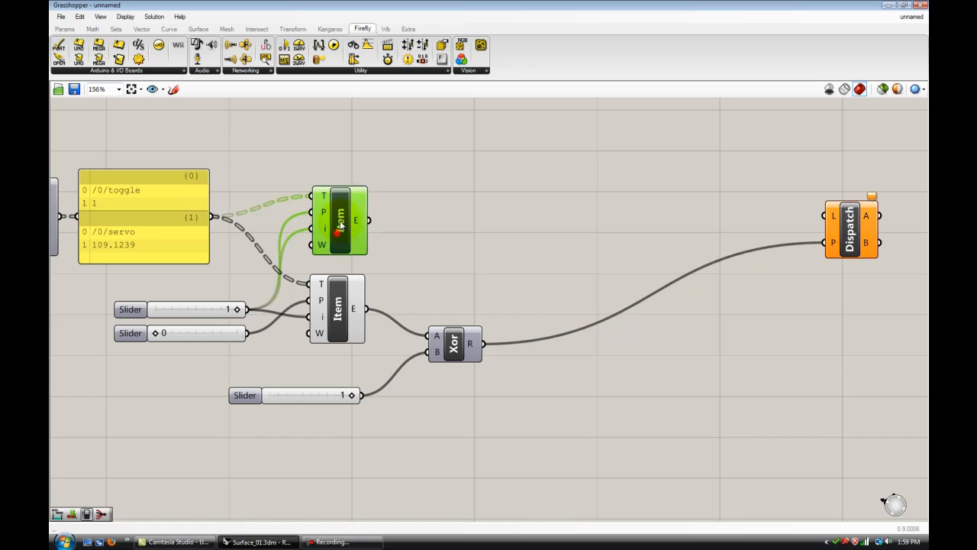
pyautogui.click(466, 228)
pyautogui.scroll(-1, 557, 230)
pyautogui.scroll(-1, 565, 233)
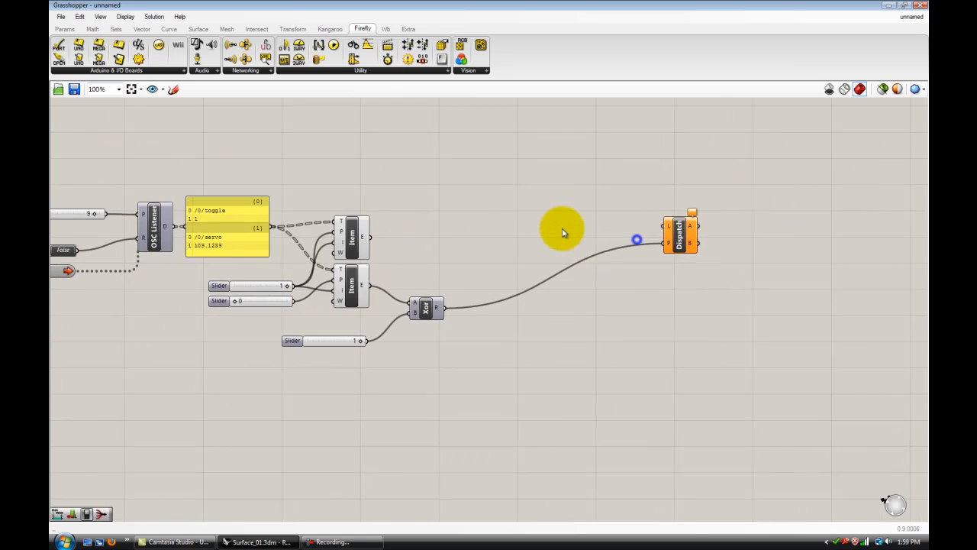
pyautogui.scroll(2, 562, 227)
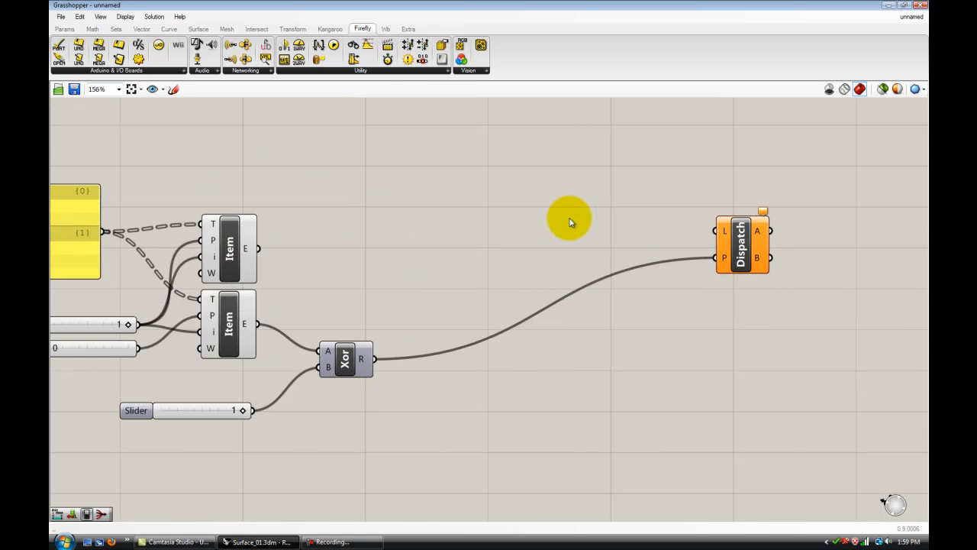
pyautogui.doubleClick(486, 215)
pyautogui.click(447, 236)
pyautogui.moveTo(80, 48); pyautogui.dragTo(607, 261)
# Add a Timer component in the space before the Uno Read component
pyautogui.doubleClick(393, 226)
pyautogui.write('timer')
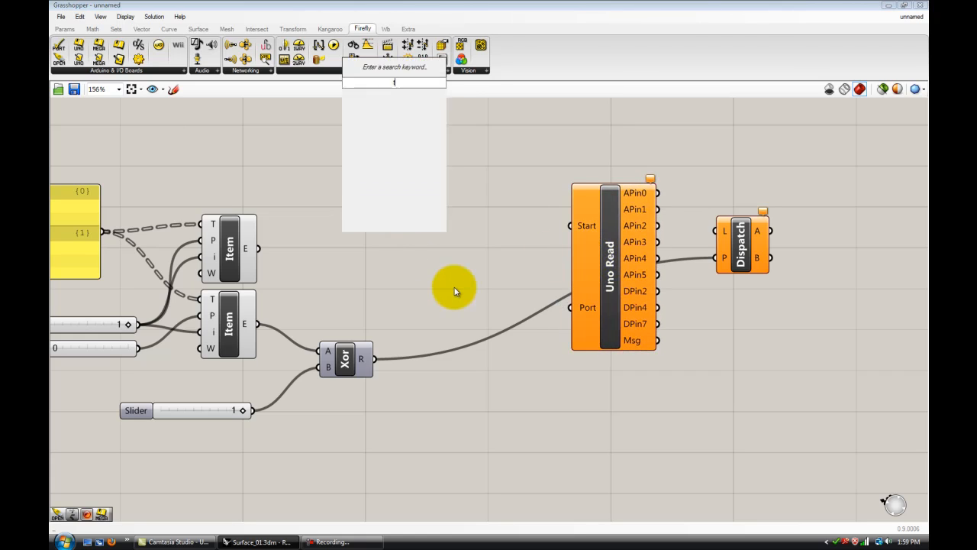
pyautogui.press('Up')
pyautogui.press('Return')
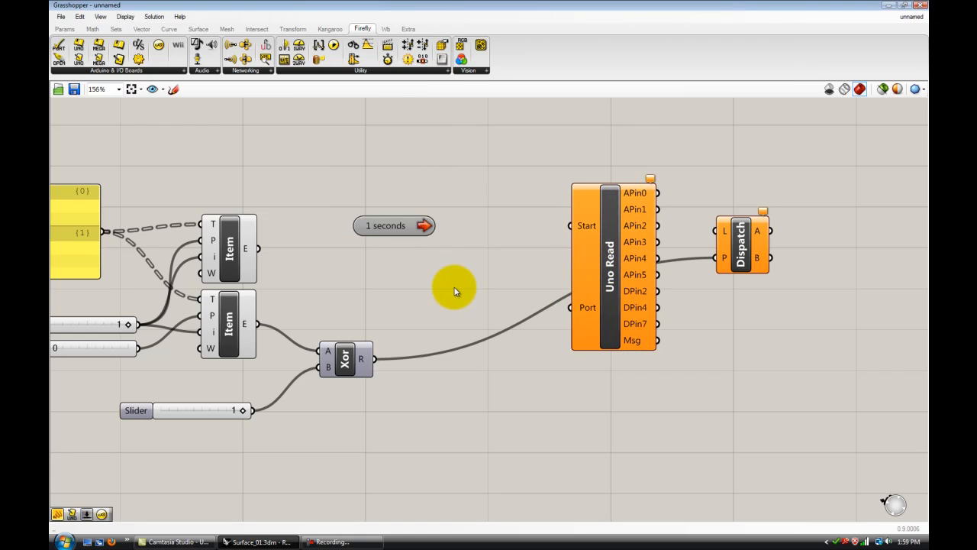
# Add a Boolean Toggle, connect it to Uno Read's Start input and attach the timer to the toggle
pyautogui.doubleClick(454, 290)
pyautogui.write('toggl')
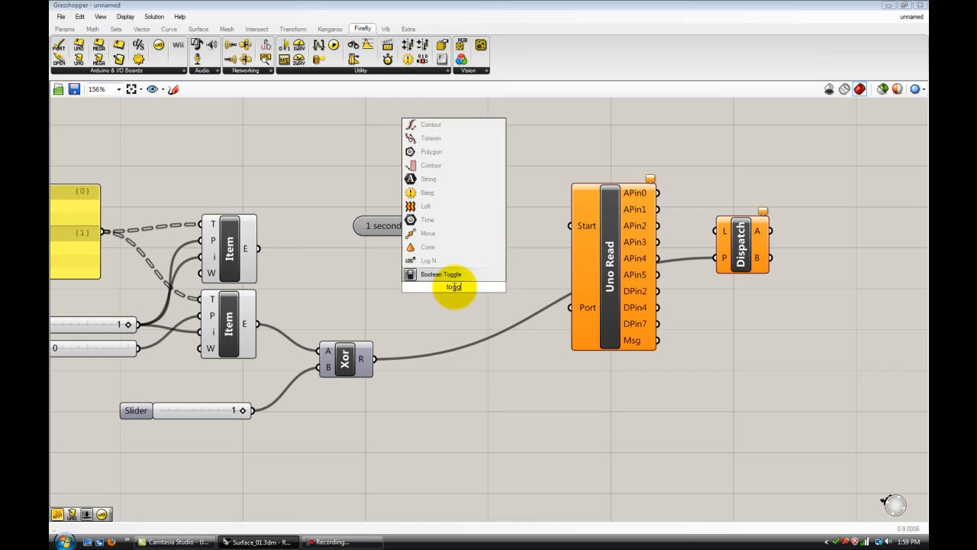
pyautogui.press('Return')
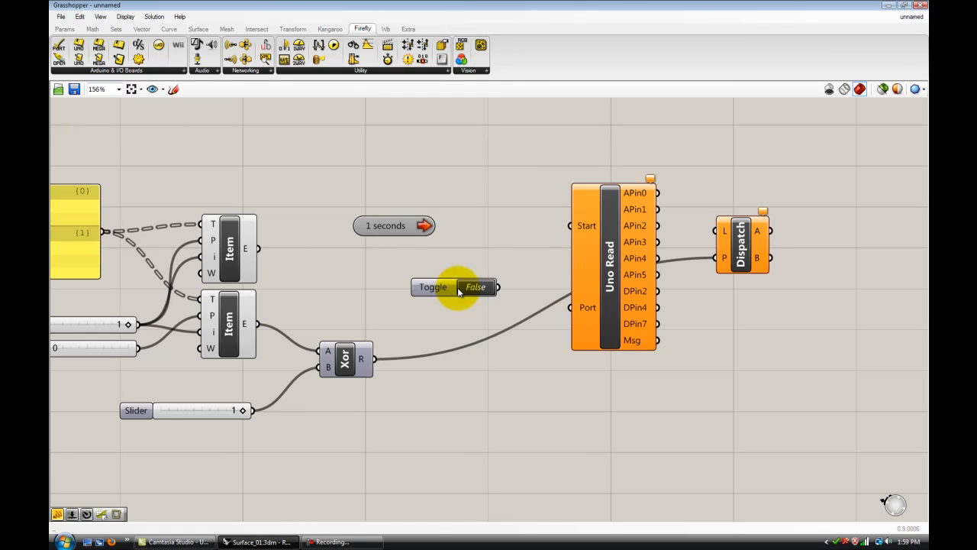
pyautogui.moveTo(446, 288); pyautogui.dragTo(571, 227)
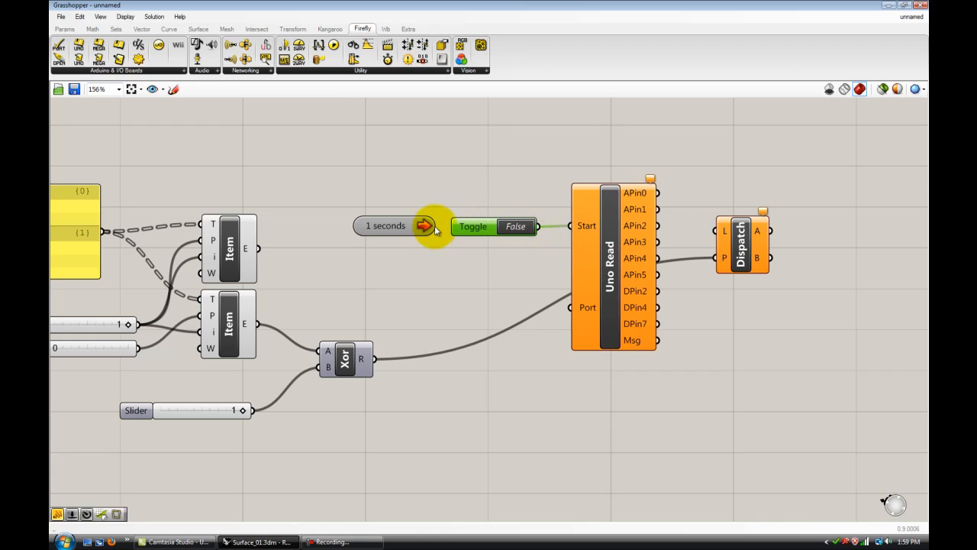
pyautogui.moveTo(436, 230); pyautogui.dragTo(458, 229)
# Set the Uno Read timer's interval to 1 ms and move the timer slightly away from its toggle
pyautogui.rightClick(374, 226)
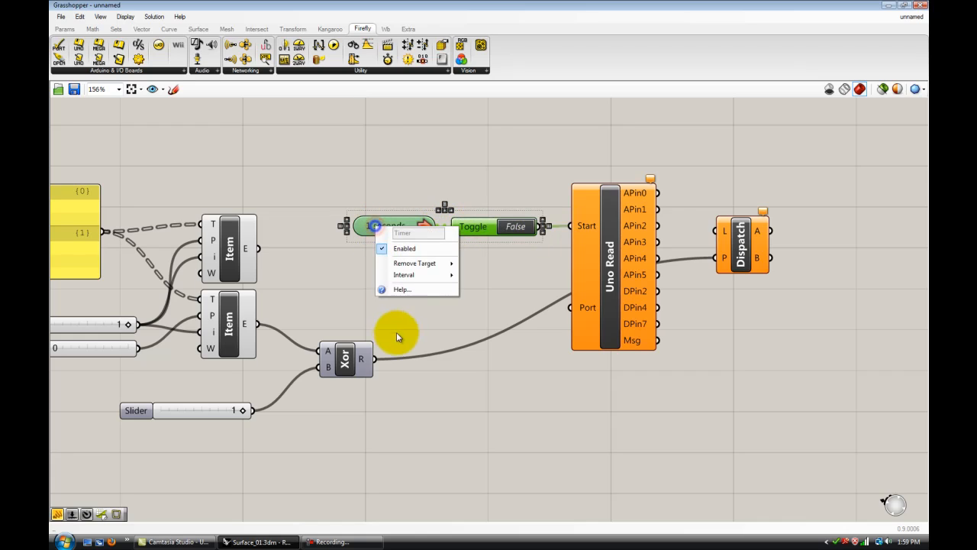
pyautogui.moveTo(405, 274)
pyautogui.click(506, 279)
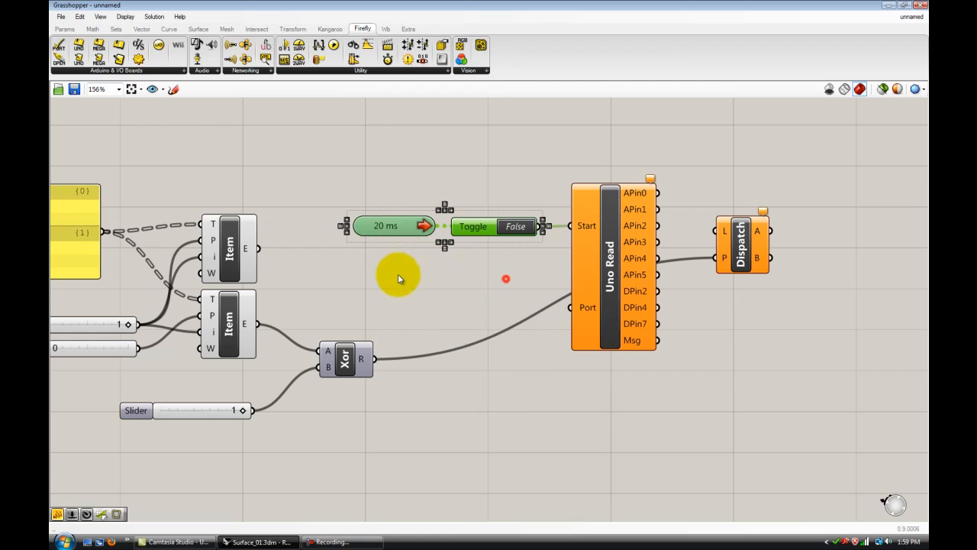
pyautogui.rightClick(396, 231)
pyautogui.moveTo(450, 279)
pyautogui.click(518, 384)
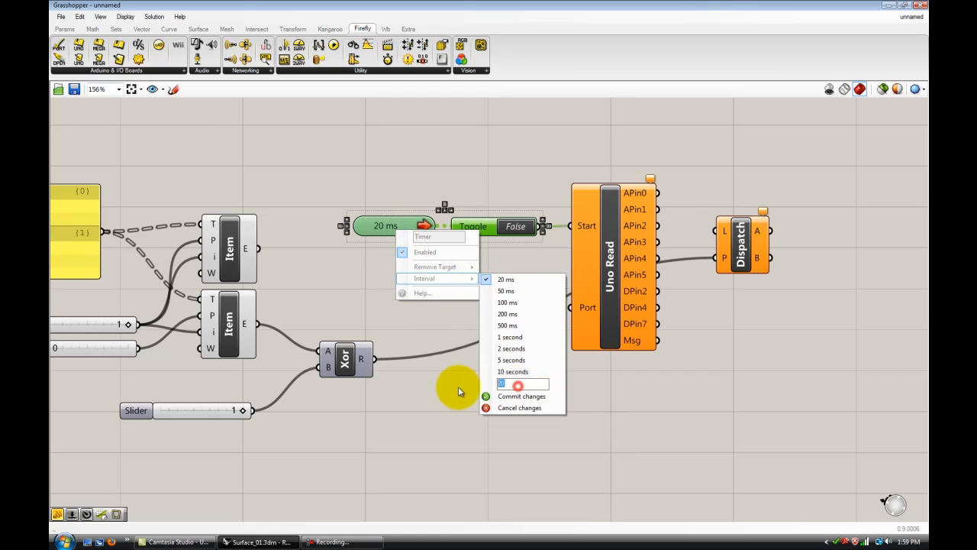
pyautogui.write('1')
pyautogui.click(512, 395)
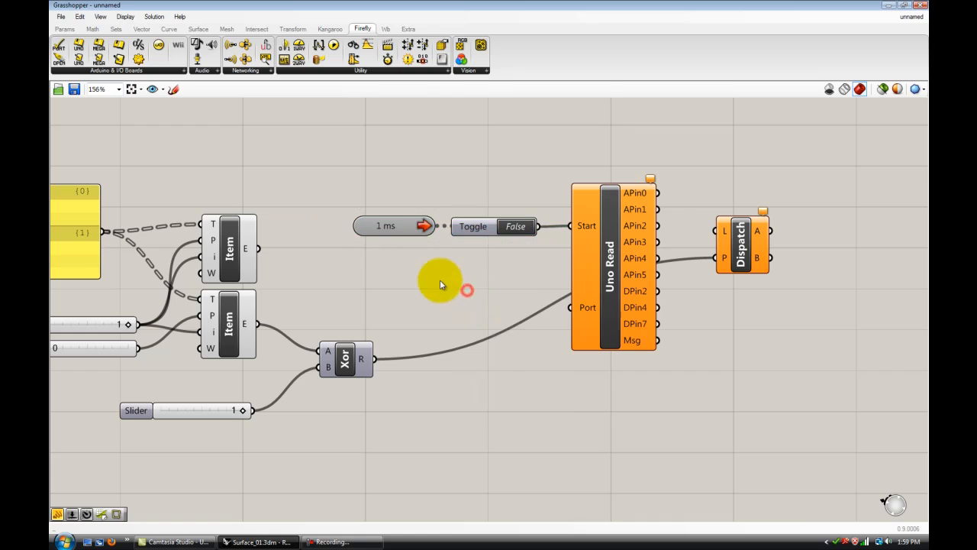
pyautogui.moveTo(395, 226); pyautogui.dragTo(373, 227)
# Add a slider set to 9 below the timer and toggle and connect it to Uno Read's Port input
pyautogui.moveTo(522, 283); pyautogui.dragTo(496, 264, button='right')
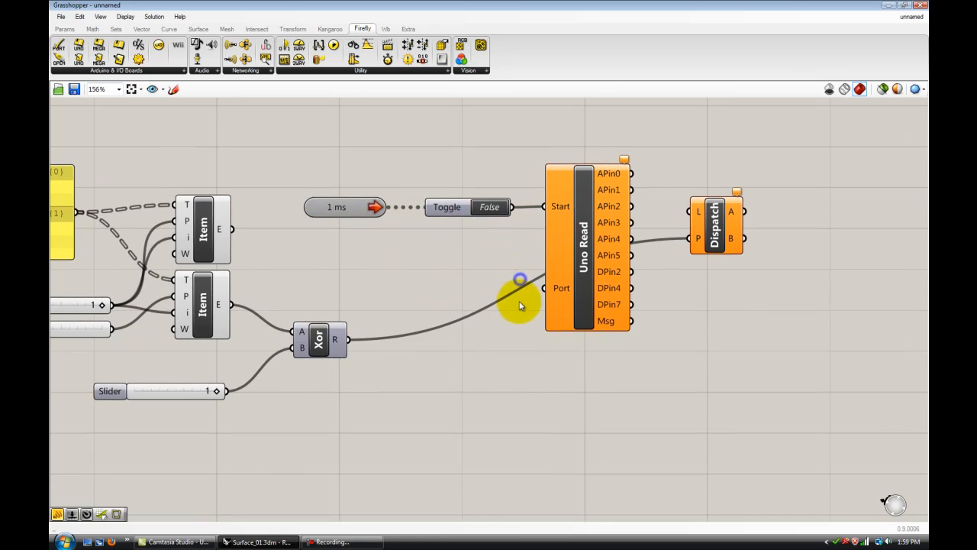
pyautogui.doubleClick(461, 434)
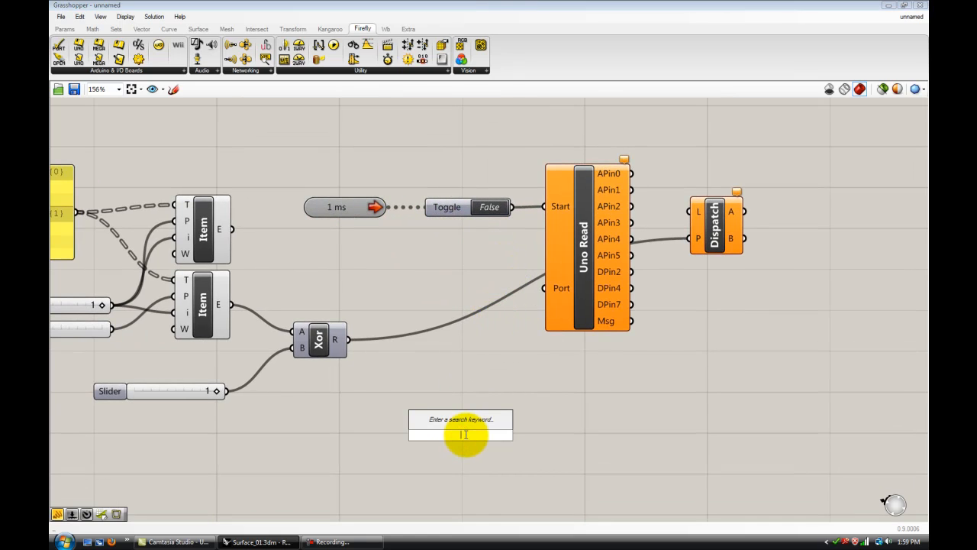
pyautogui.write('9')
pyautogui.press('Return')
pyautogui.moveTo(465, 435); pyautogui.dragTo(399, 279)
pyautogui.moveTo(466, 286); pyautogui.dragTo(544, 288)
pyautogui.click(634, 403)
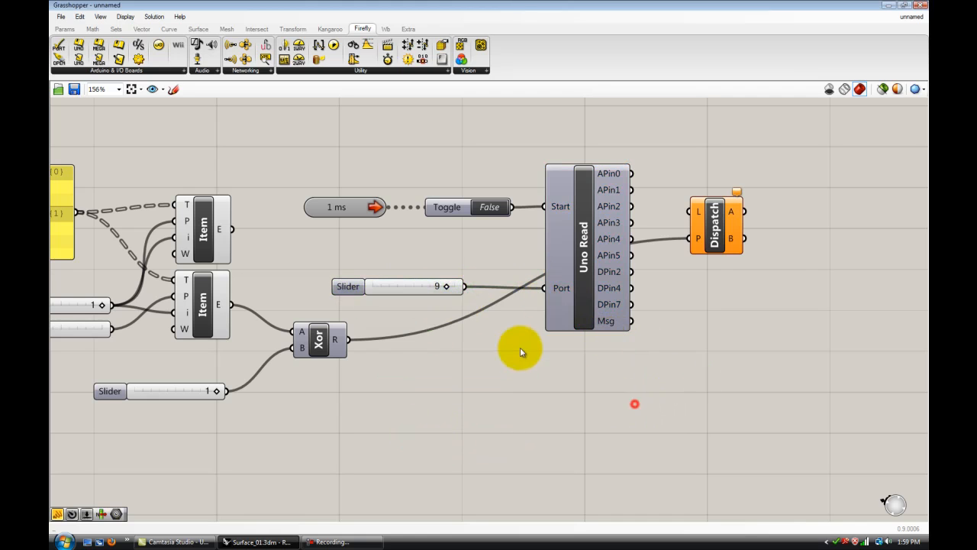
# Add a Firefly Open Port component above the OSC Listener
pyautogui.scroll(-3, 489, 342)
pyautogui.moveTo(446, 317); pyautogui.dragTo(650, 325, button='right')
pyautogui.scroll(2, 458, 243)
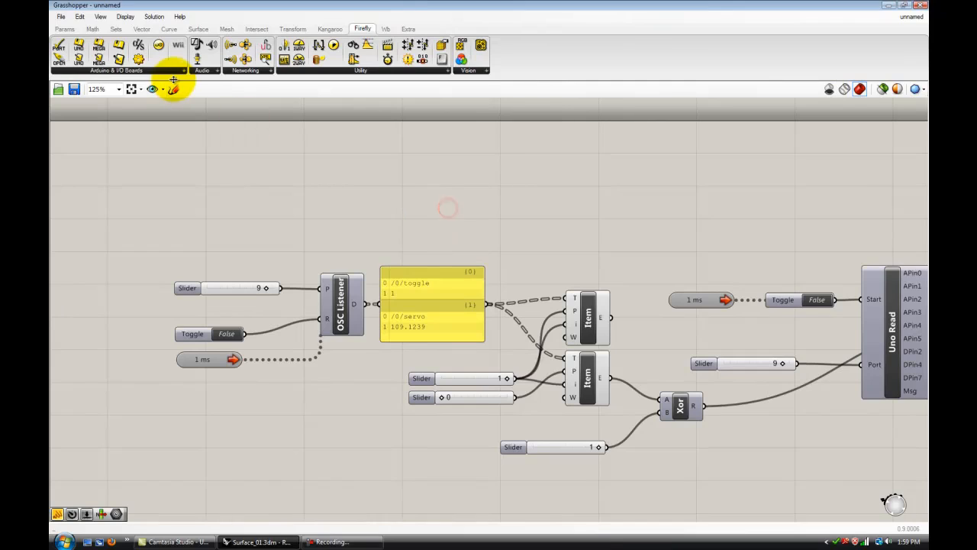
pyautogui.moveTo(60, 46); pyautogui.dragTo(376, 198)
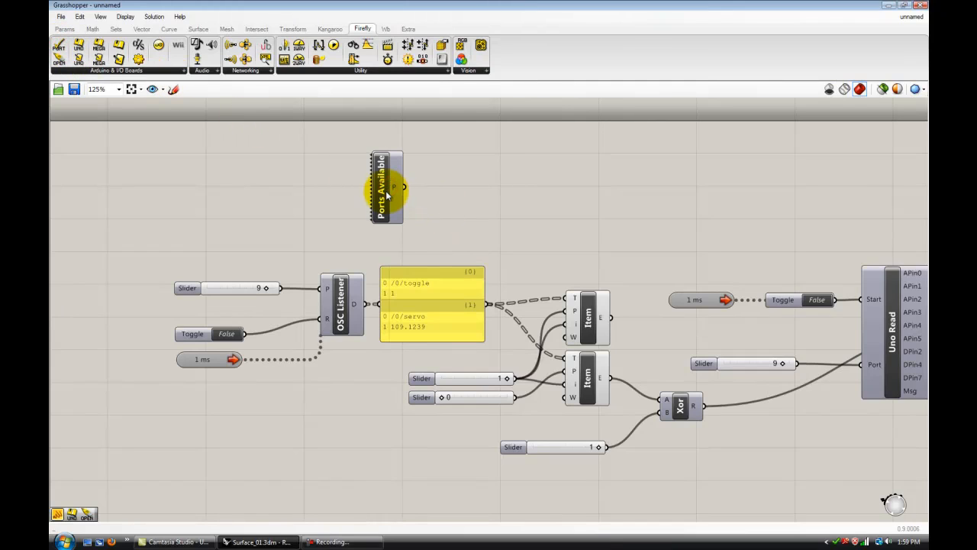
pyautogui.press('Delete')
pyautogui.moveTo(59, 59); pyautogui.dragTo(381, 213)
# Connect the OSC Listener's port slider to the Port input of Open Port as well
pyautogui.doubleClick(251, 200)
pyautogui.click(287, 249)
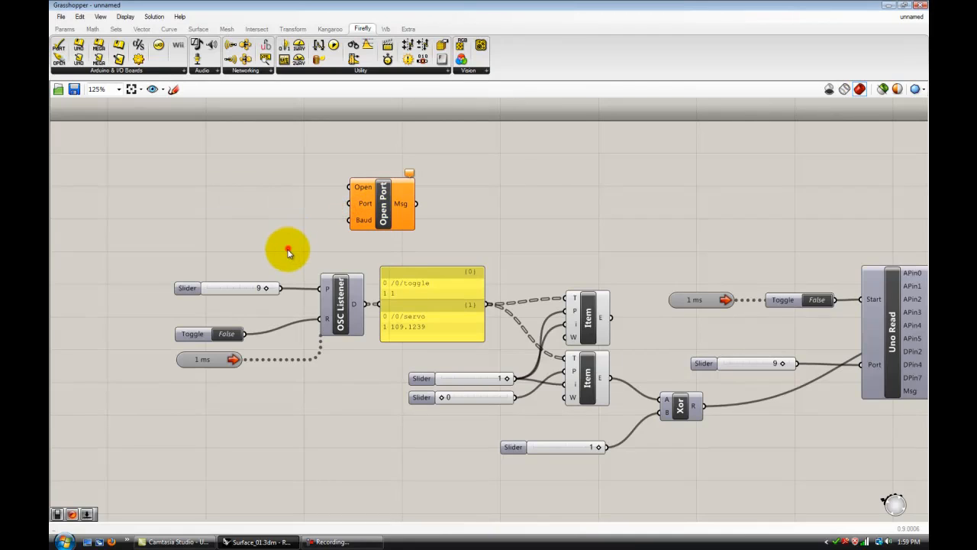
pyautogui.moveTo(280, 288); pyautogui.dragTo(349, 203)
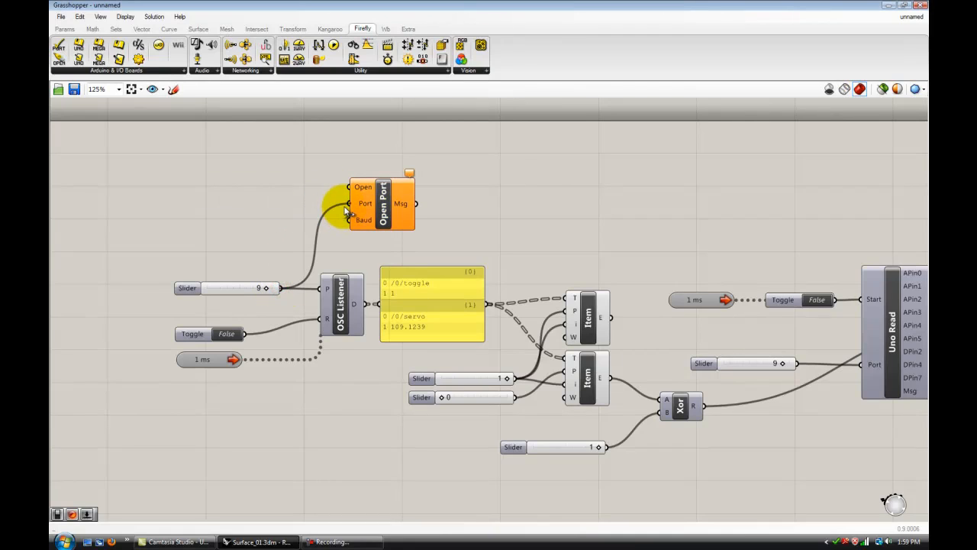
pyautogui.doubleClick(271, 194)
pyautogui.click(249, 241)
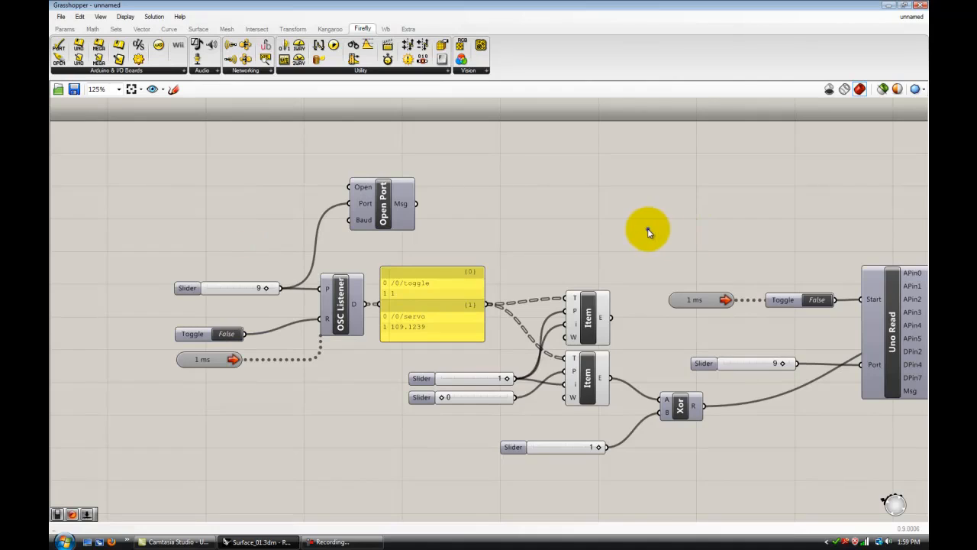
# Add a Boolean Toggle, set it to True and connect it to Open Port's Open input
pyautogui.moveTo(647, 229); pyautogui.dragTo(544, 228, button='right')
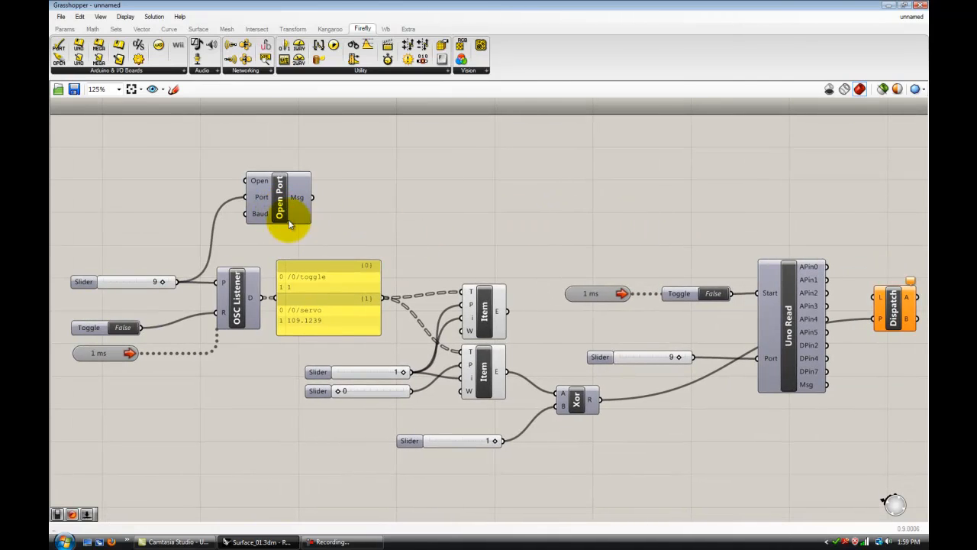
pyautogui.doubleClick(174, 191)
pyautogui.write('toggle')
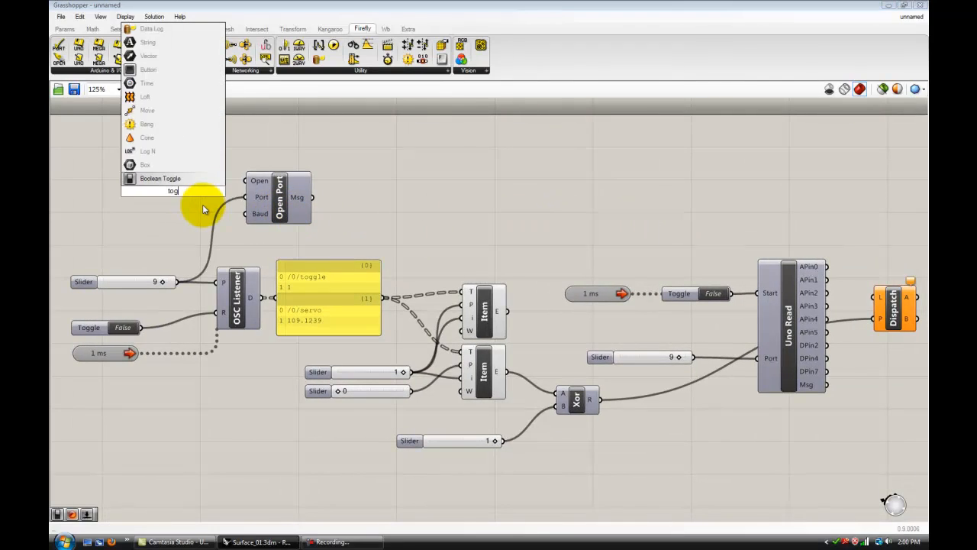
pyautogui.press('Return')
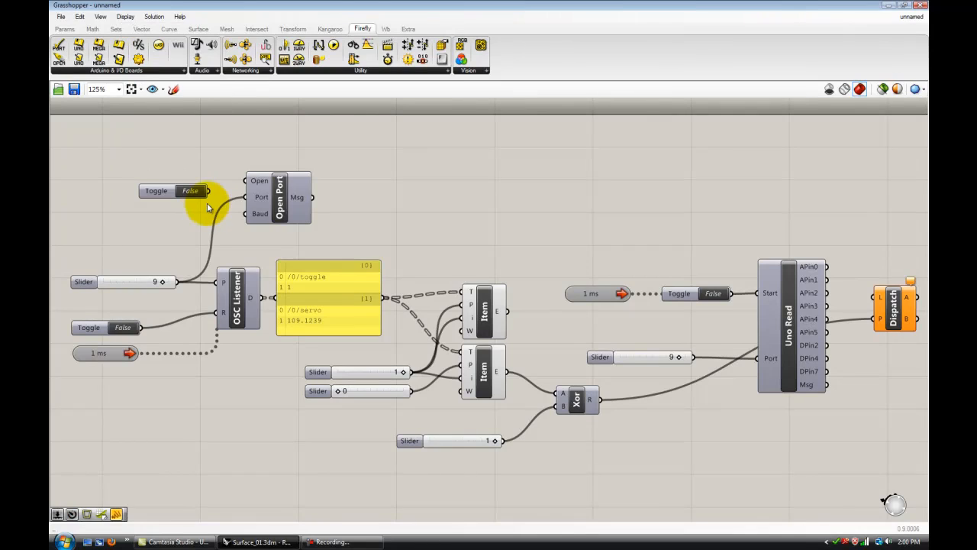
pyautogui.doubleClick(192, 190)
pyautogui.moveTo(209, 192); pyautogui.dragTo(255, 181)
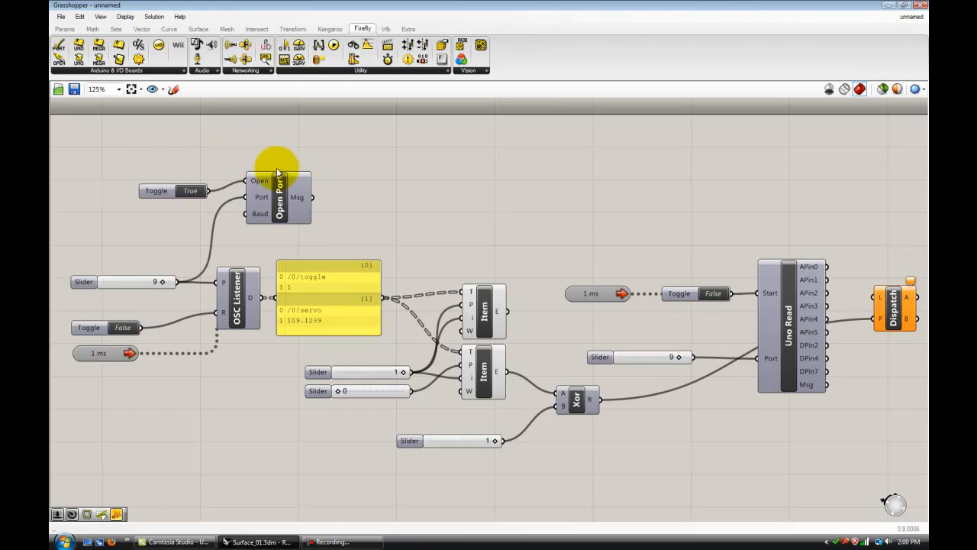
# Connect Uno Read's APin0 output to the L input of the Dispatch component
pyautogui.moveTo(704, 203); pyautogui.dragTo(517, 175, button='right')
pyautogui.scroll(4, 534, 284)
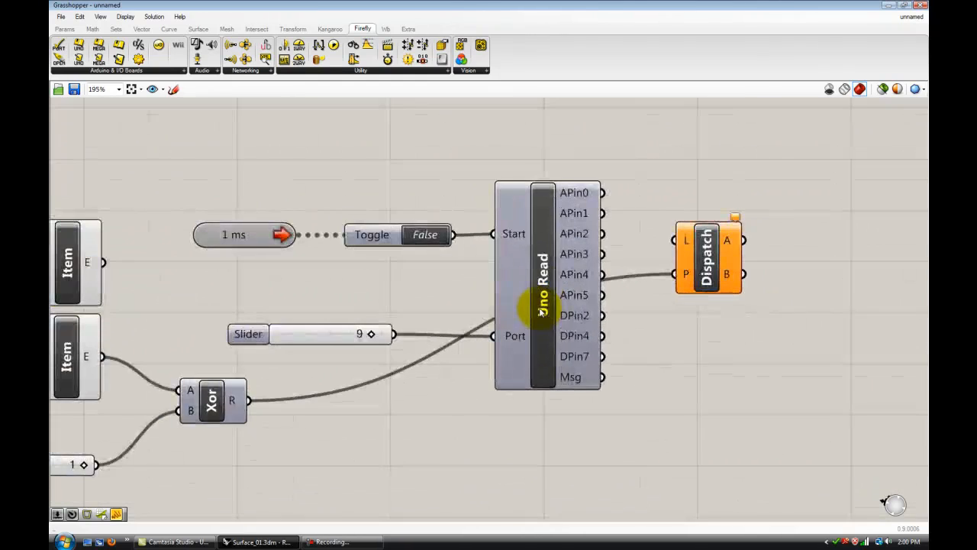
pyautogui.scroll(-2, 541, 309)
pyautogui.click(505, 260)
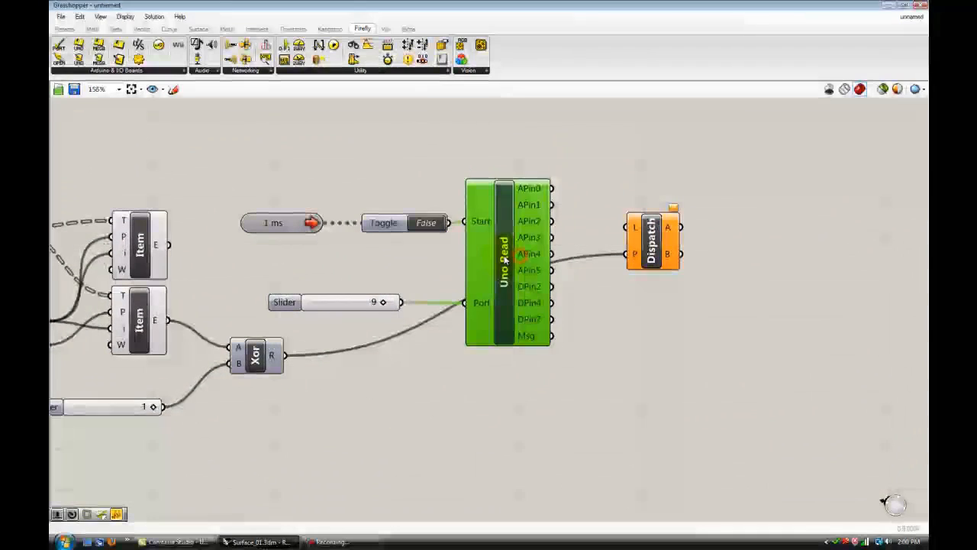
pyautogui.click(581, 211)
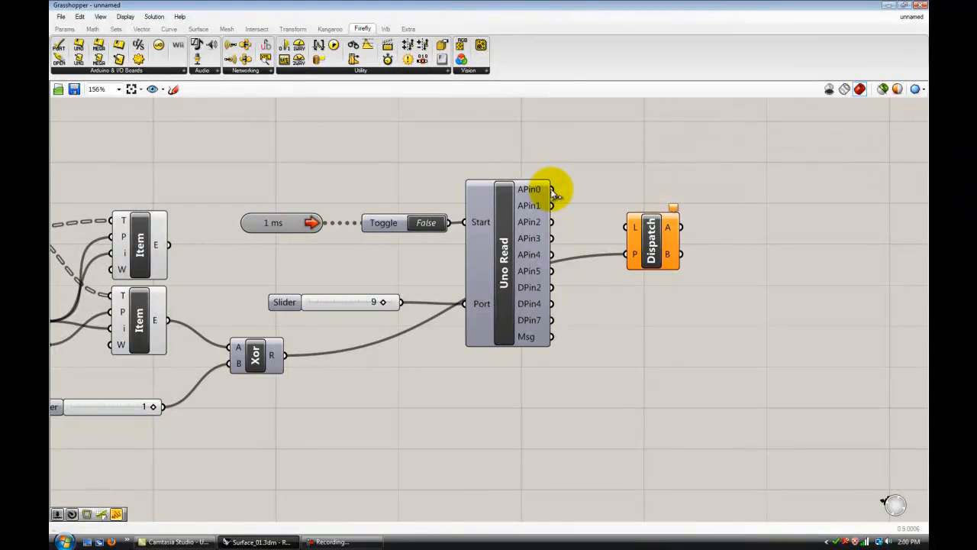
pyautogui.moveTo(553, 189); pyautogui.dragTo(626, 227)
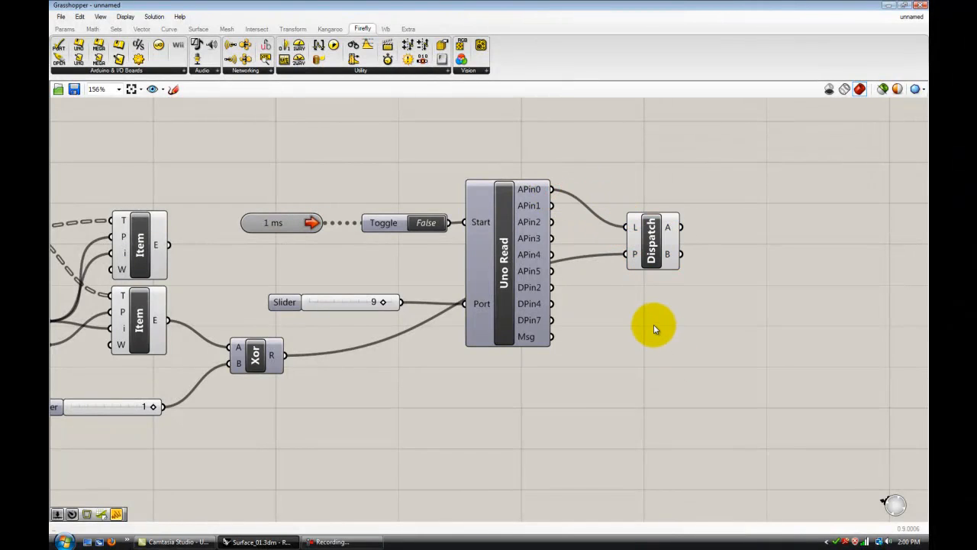
# Add a panel above the Dispatch component and connect Uno Read's APin0 output to it
pyautogui.click(64, 28)
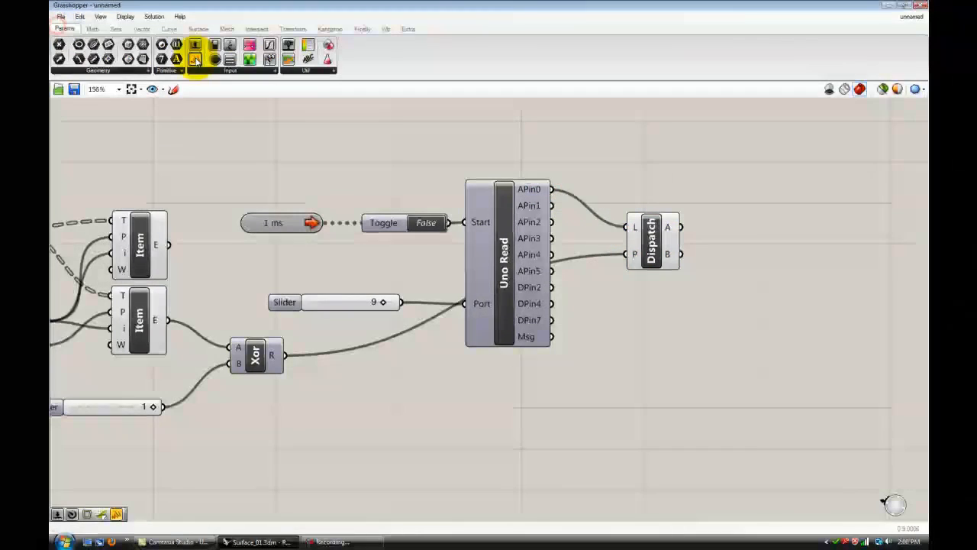
pyautogui.moveTo(195, 60); pyautogui.dragTo(783, 197)
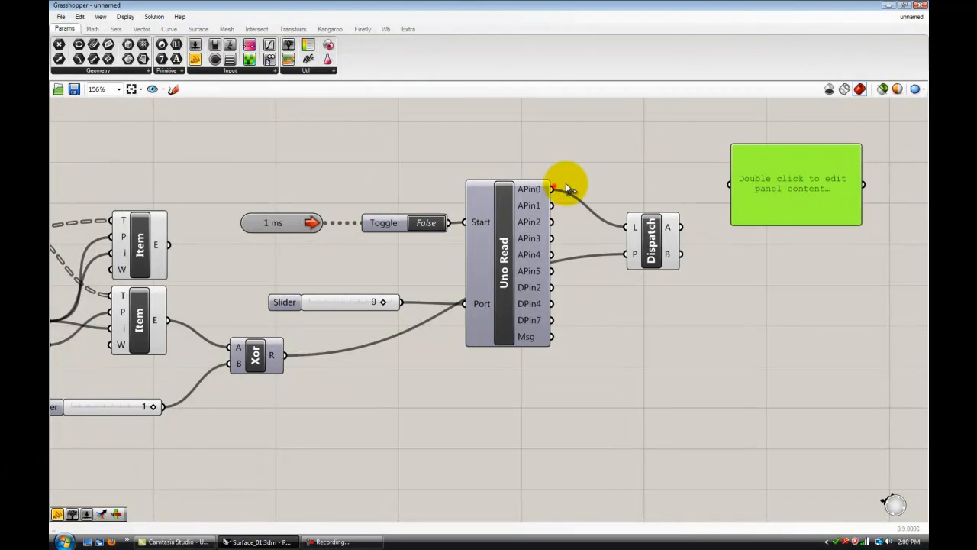
pyautogui.moveTo(567, 188); pyautogui.dragTo(757, 172)
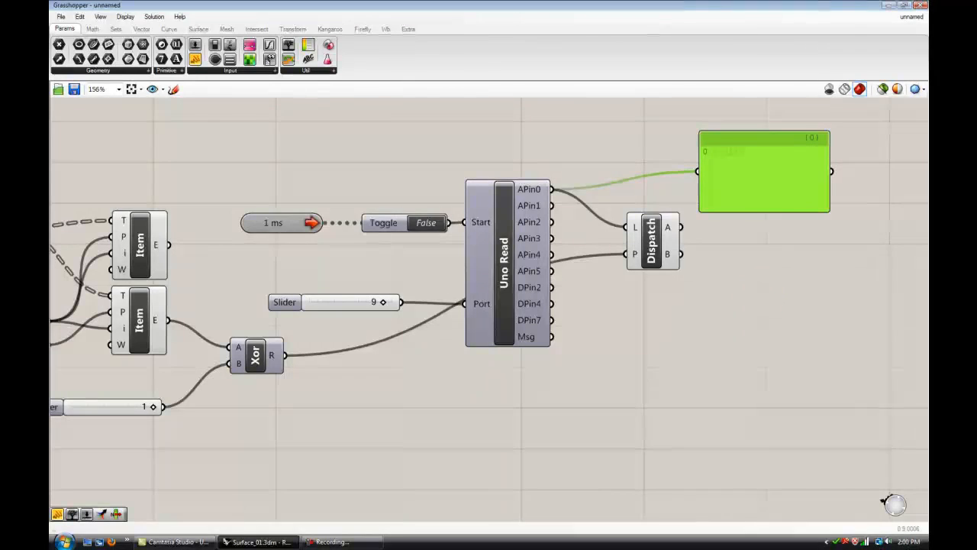
# Set Uno Read's Start toggle to True and check the APin0 light sensor value in the panel
pyautogui.press('F9')
pyautogui.moveTo(737, 171); pyautogui.dragTo(763, 185)
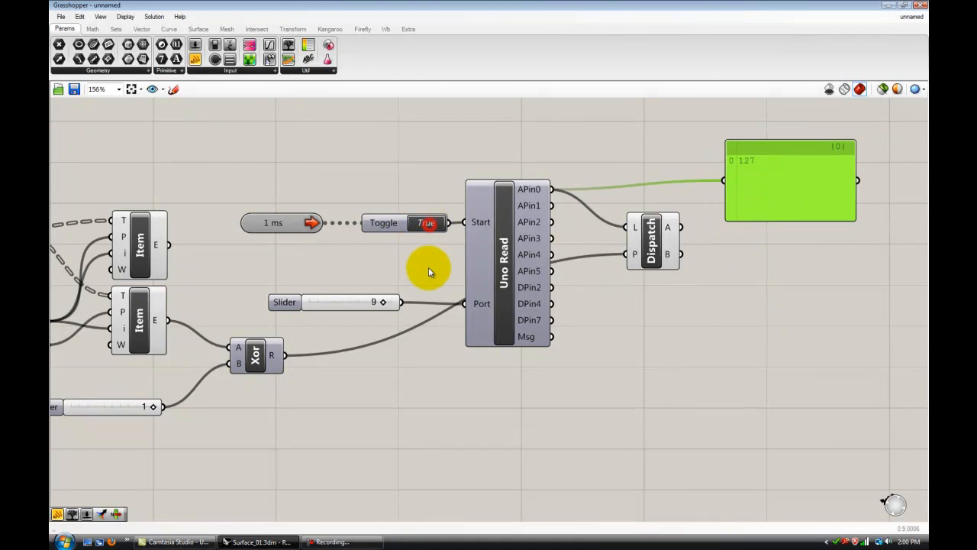
pyautogui.moveTo(428, 267); pyautogui.dragTo(405, 263, button='right')
pyautogui.moveTo(360, 220); pyautogui.dragTo(350, 221)
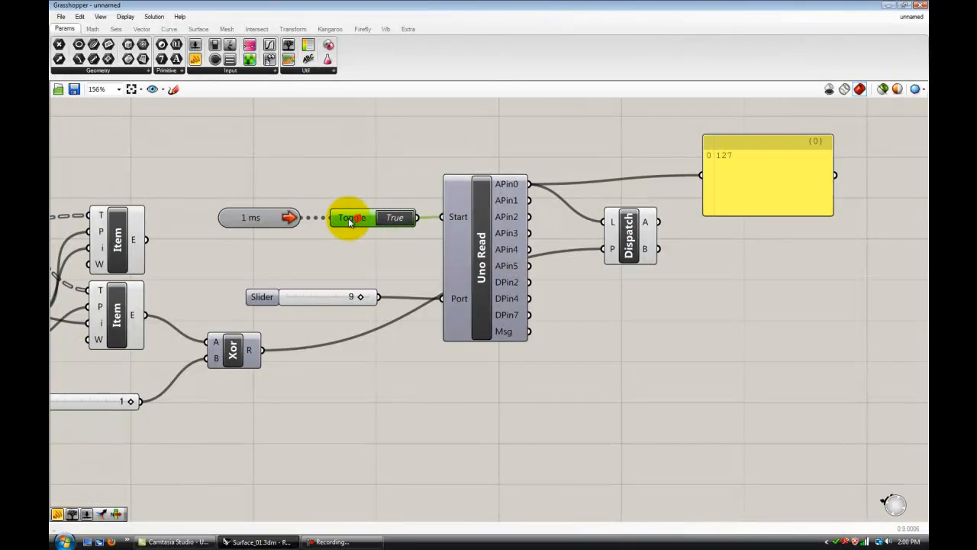
pyautogui.click(585, 155)
pyautogui.scroll(1, 739, 159)
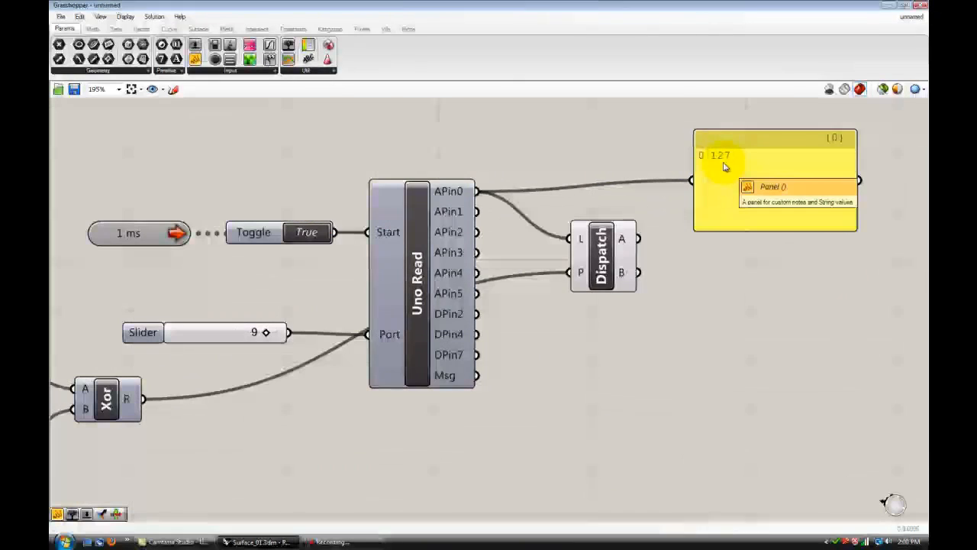
# Delete the panel connected to APin0 and move the Dispatch component closer to Uno Read
pyautogui.moveTo(724, 165)
pyautogui.mouseDown()
pyautogui.moveTo(733, 174)
pyautogui.moveTo(725, 171)
pyautogui.mouseUp()
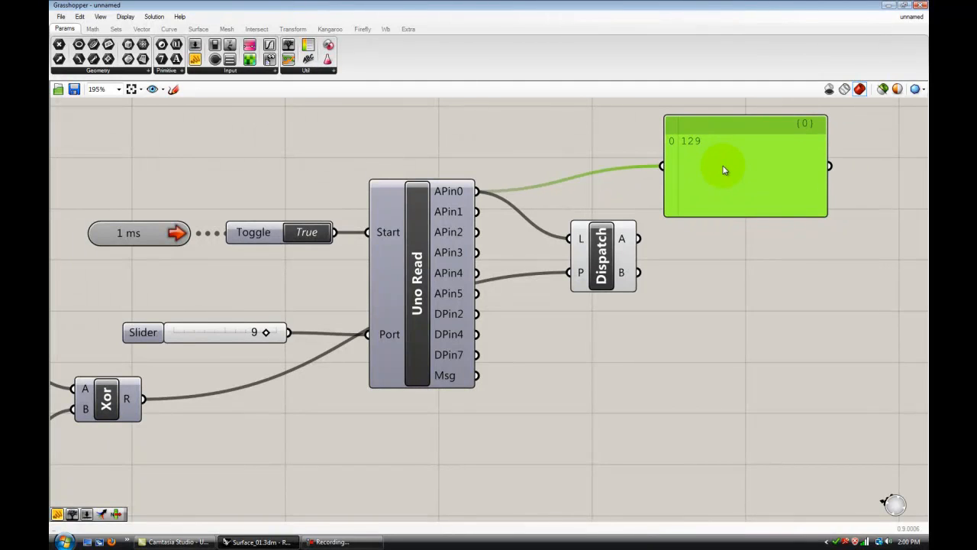
pyautogui.press('Delete')
pyautogui.moveTo(607, 265); pyautogui.dragTo(577, 221)
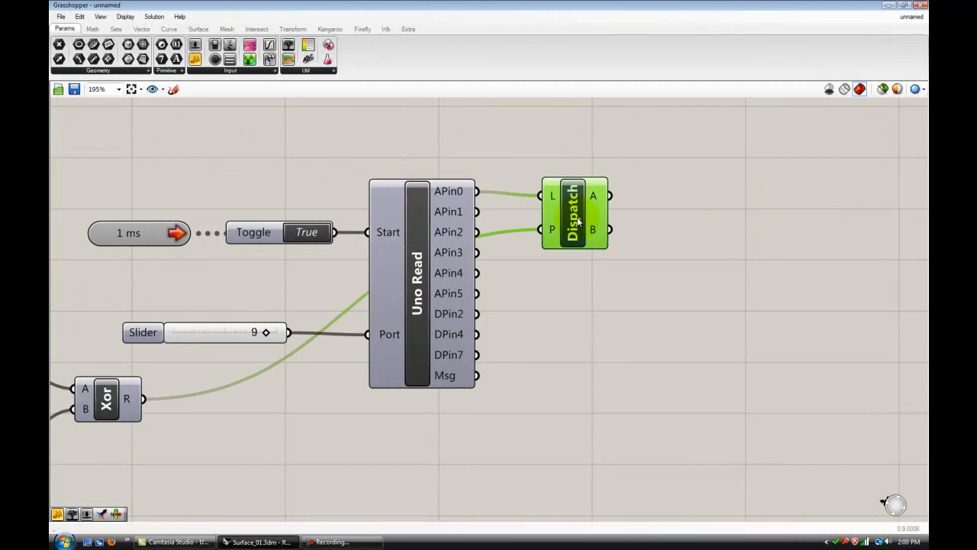
# Add two panels beside Dispatch and connect one to its A output and the other to its B output
pyautogui.scroll(-3, 618, 267)
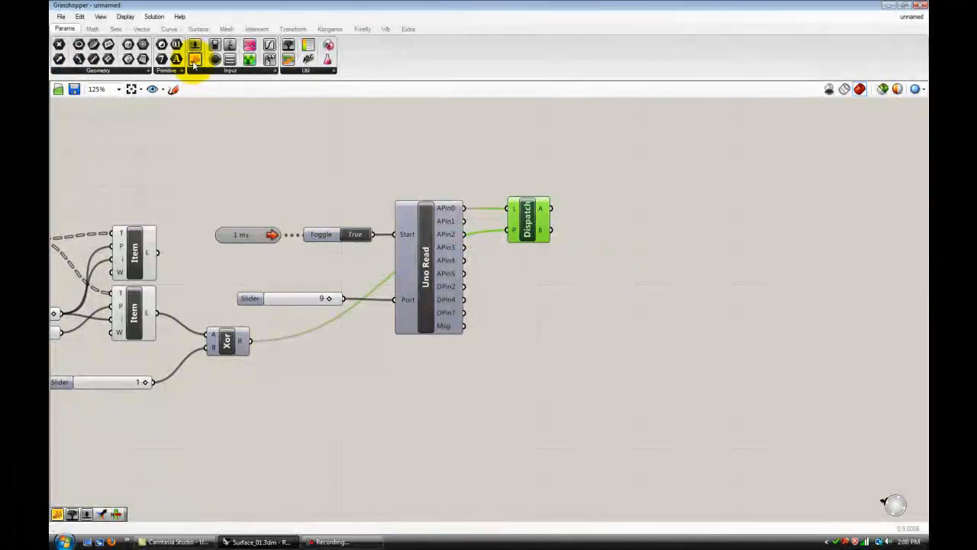
pyautogui.moveTo(194, 62); pyautogui.dragTo(664, 213)
pyautogui.moveTo(604, 188); pyautogui.dragTo(551, 208)
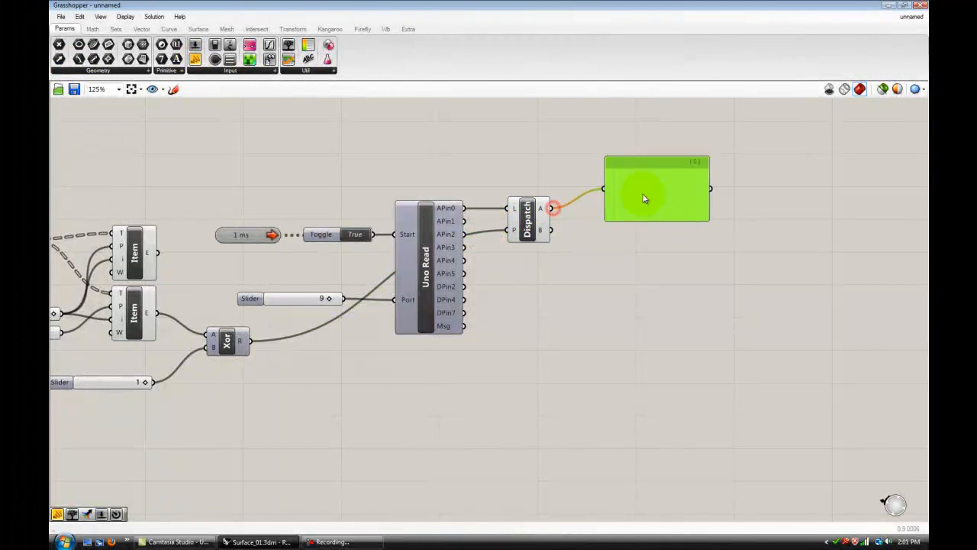
pyautogui.moveTo(646, 175); pyautogui.dragTo(647, 184)
pyautogui.scroll(1, 613, 219)
pyautogui.moveTo(198, 61); pyautogui.dragTo(662, 304)
pyautogui.moveTo(535, 233); pyautogui.dragTo(647, 282)
pyautogui.scroll(-2, 535, 306)
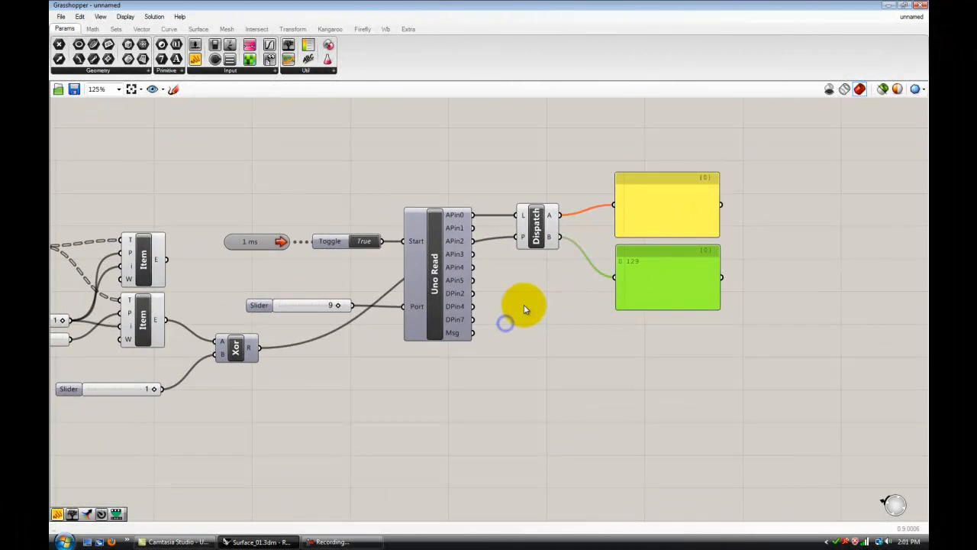
# Check which Dispatch output panel receives the light sensor value as the TouchOSC toggle switches
pyautogui.scroll(1, 351, 309)
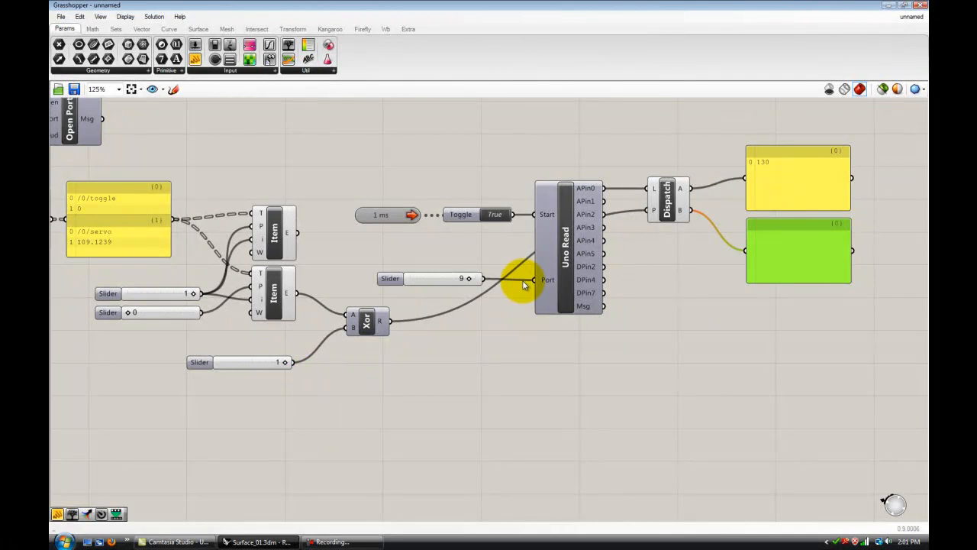
pyautogui.moveTo(682, 208); pyautogui.dragTo(596, 193)
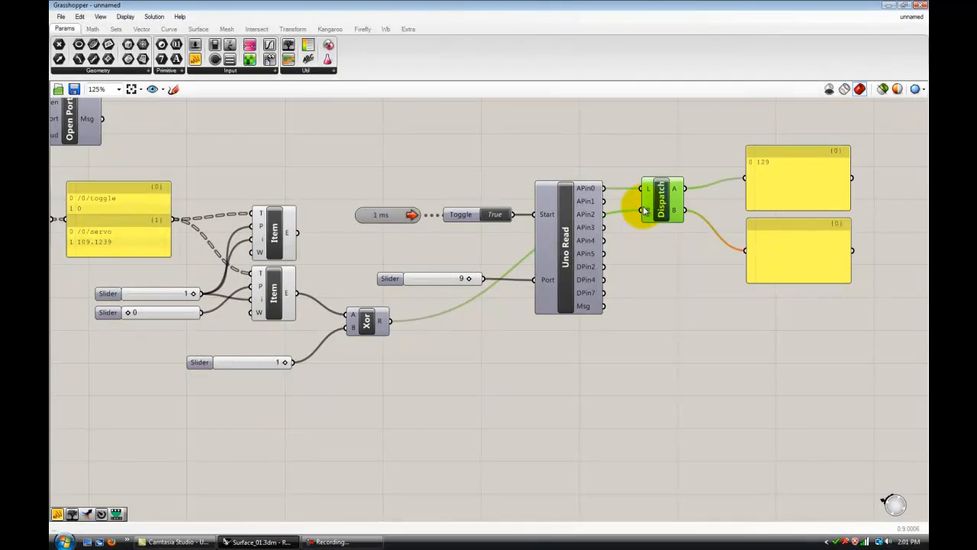
pyautogui.moveTo(789, 187)
pyautogui.mouseDown()
pyautogui.moveTo(797, 173)
pyautogui.moveTo(792, 183)
pyautogui.mouseUp()
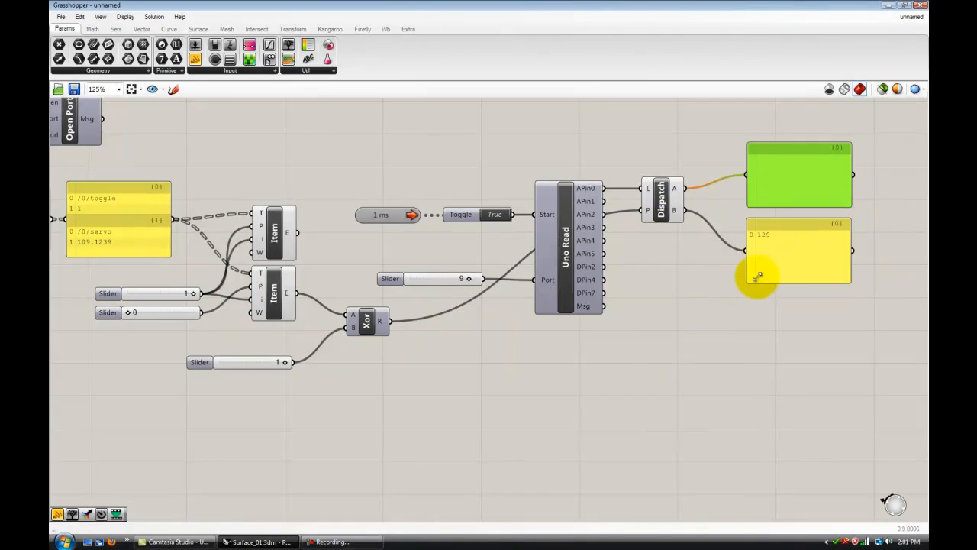
pyautogui.moveTo(801, 247)
pyautogui.mouseDown()
pyautogui.moveTo(802, 276)
pyautogui.moveTo(803, 247)
pyautogui.mouseUp()
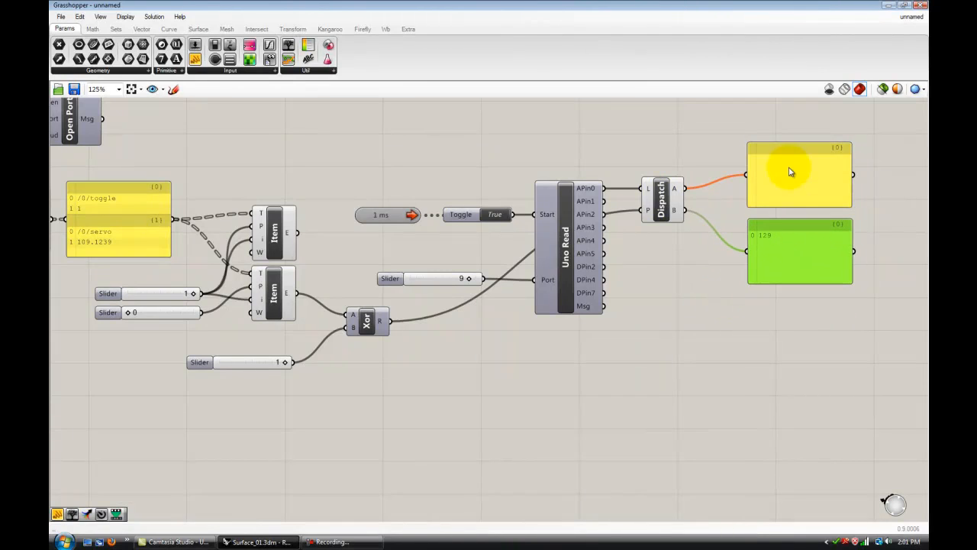
# Delete both panels connected to the Dispatch component's A and B outputs
pyautogui.moveTo(790, 172); pyautogui.dragTo(794, 176)
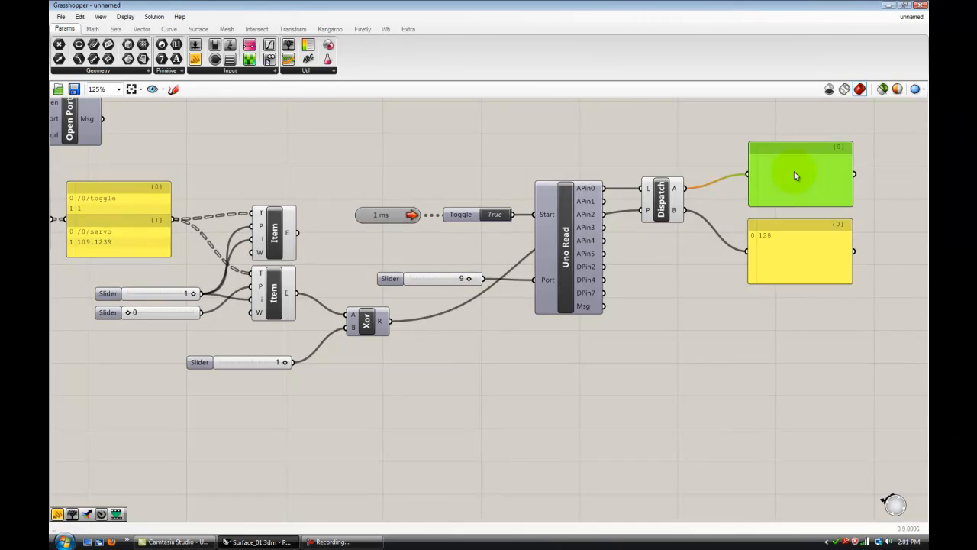
pyautogui.press('Delete')
pyautogui.click(791, 247)
pyautogui.press('Delete')
# Add an Integer parameter and a Remap Numbers component in the empty area beyond Dispatch
pyautogui.moveTo(760, 251); pyautogui.dragTo(685, 273, button='right')
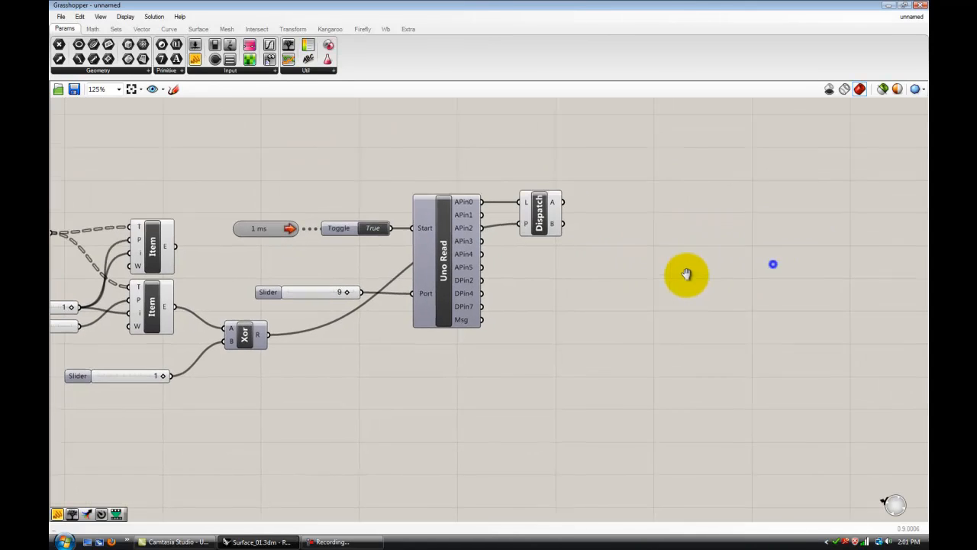
pyautogui.doubleClick(731, 230)
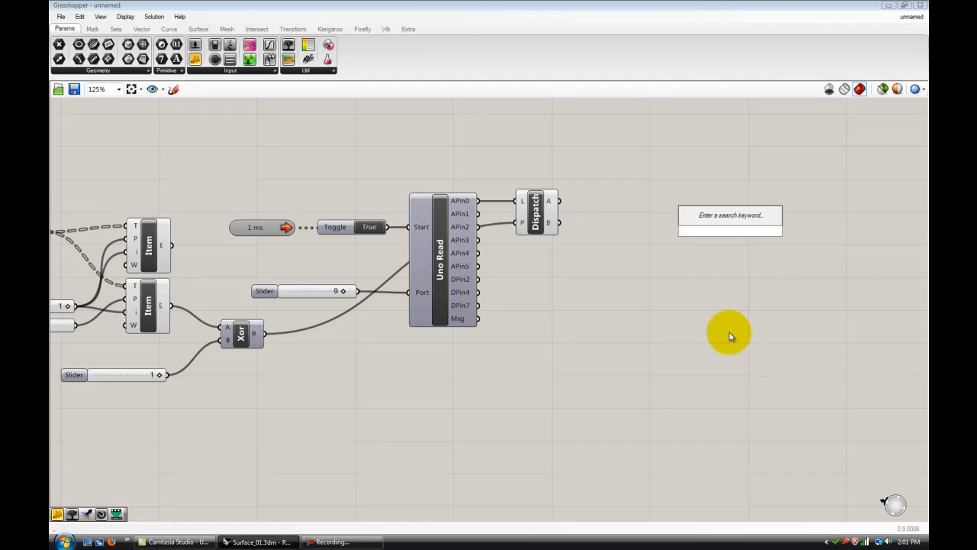
pyautogui.write('int')
pyautogui.press('Return')
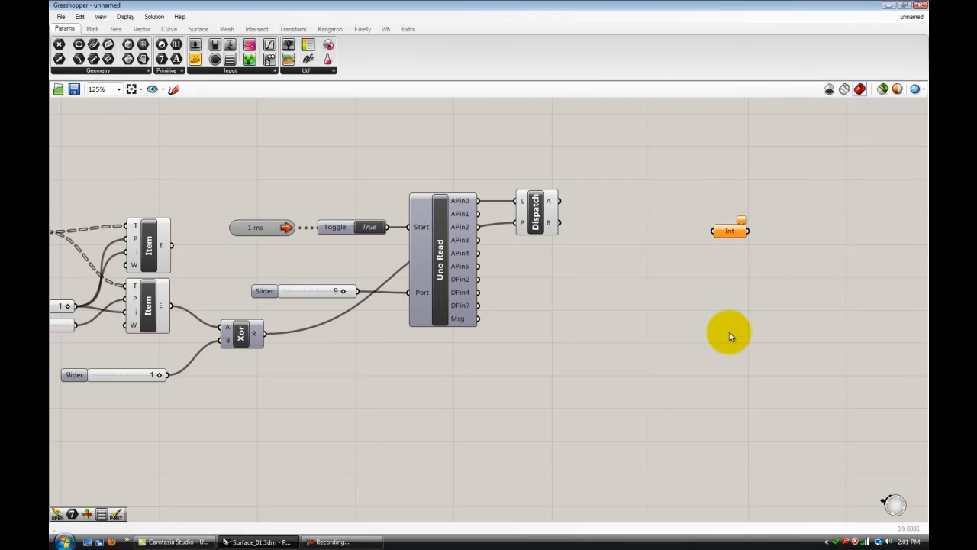
pyautogui.doubleClick(730, 330)
pyautogui.write('rem')
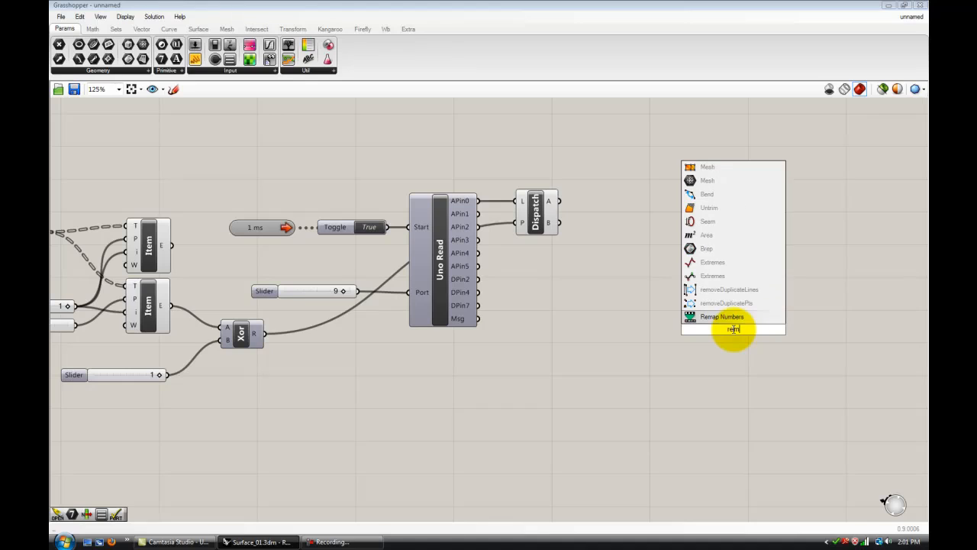
pyautogui.press('Return')
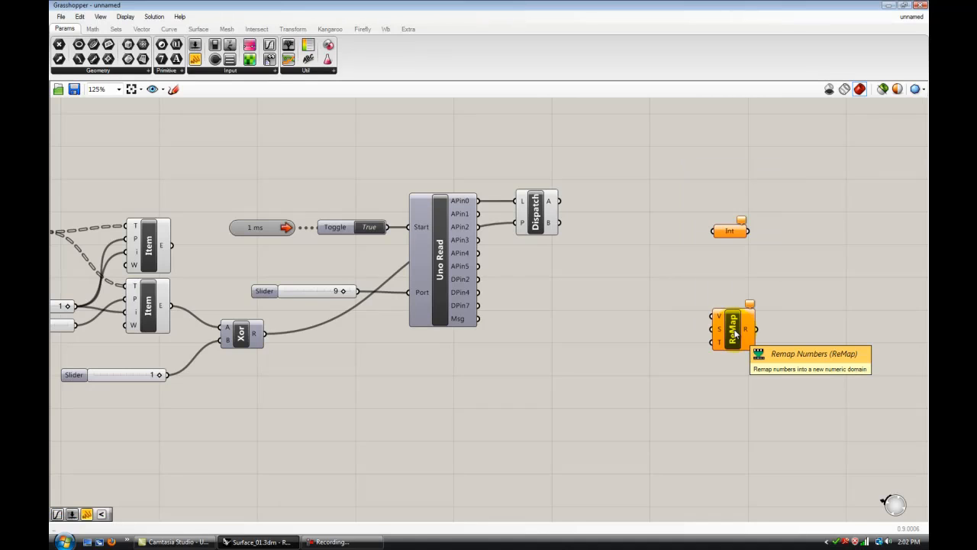
# Arrange the Integer parameter and the Remap Numbers component in a row beside Dispatch, leaving space between them
pyautogui.click(730, 246)
pyautogui.moveTo(688, 228); pyautogui.dragTo(613, 201)
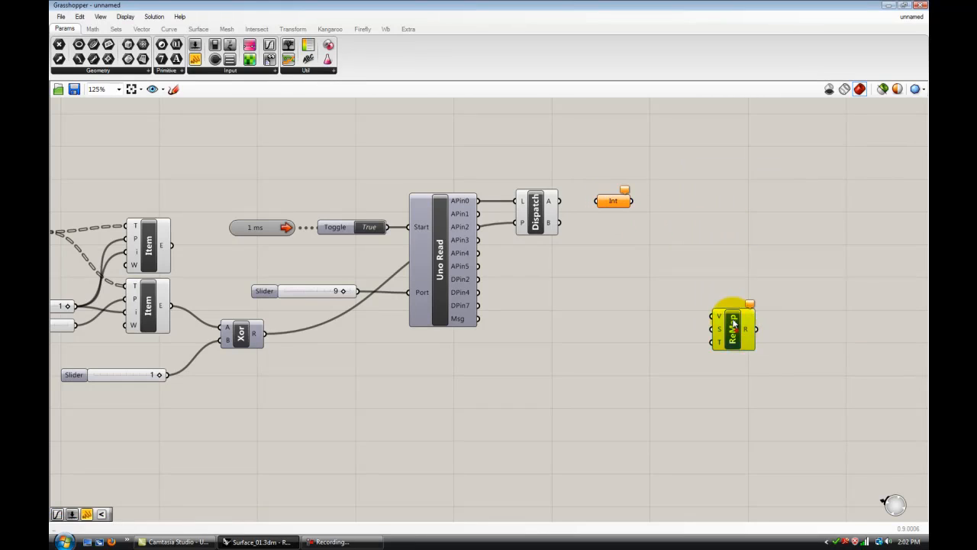
pyautogui.moveTo(733, 327); pyautogui.dragTo(685, 219)
pyautogui.scroll(3, 636, 268)
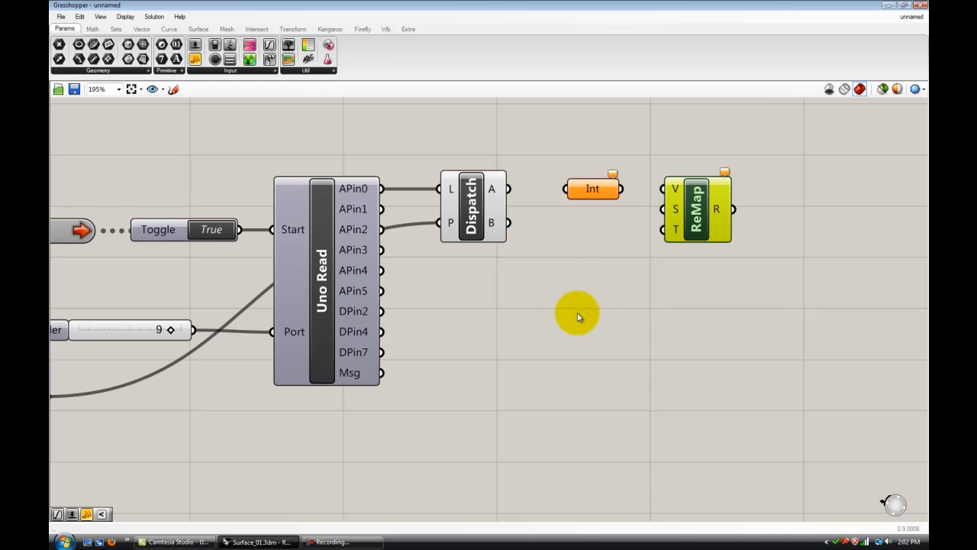
pyautogui.scroll(-2, 564, 307)
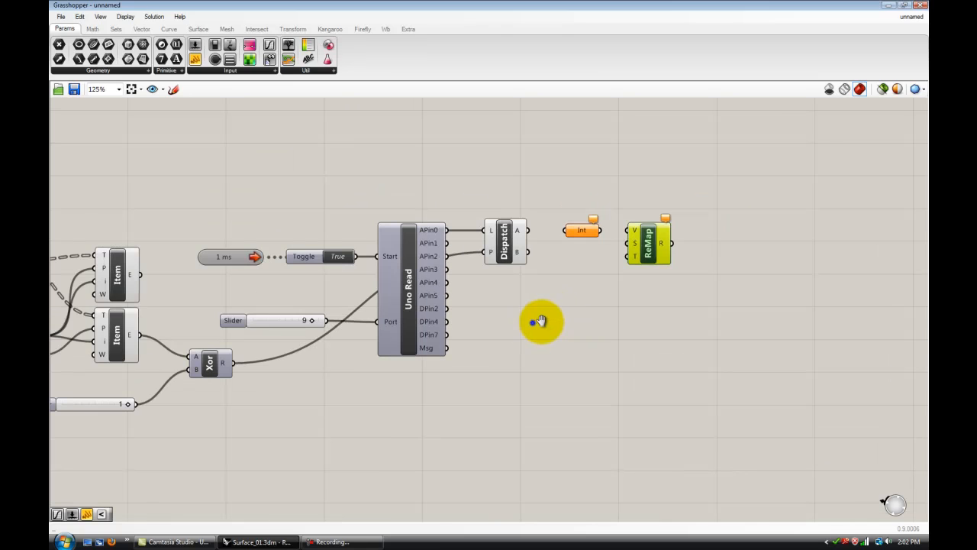
pyautogui.moveTo(534, 320); pyautogui.dragTo(666, 303, button='right')
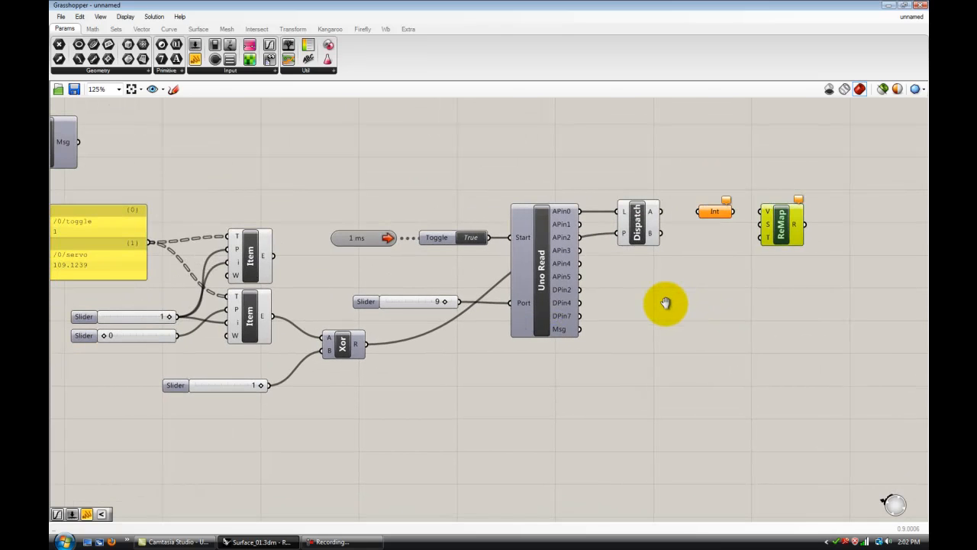
pyautogui.moveTo(666, 303); pyautogui.dragTo(748, 297, button='right')
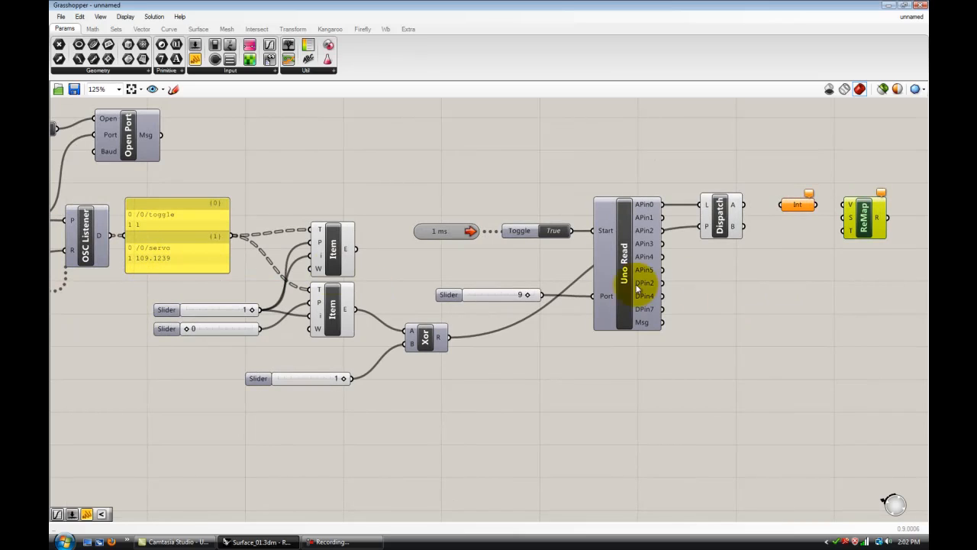
pyautogui.moveTo(756, 287); pyautogui.dragTo(588, 288, button='right')
pyautogui.scroll(1, 611, 288)
pyautogui.moveTo(666, 264); pyautogui.dragTo(631, 271, button='right')
pyautogui.moveTo(623, 216); pyautogui.dragTo(651, 215)
pyautogui.click(535, 205)
pyautogui.moveTo(534, 205); pyautogui.dragTo(570, 200)
pyautogui.moveTo(607, 270); pyautogui.dragTo(549, 274, button='right')
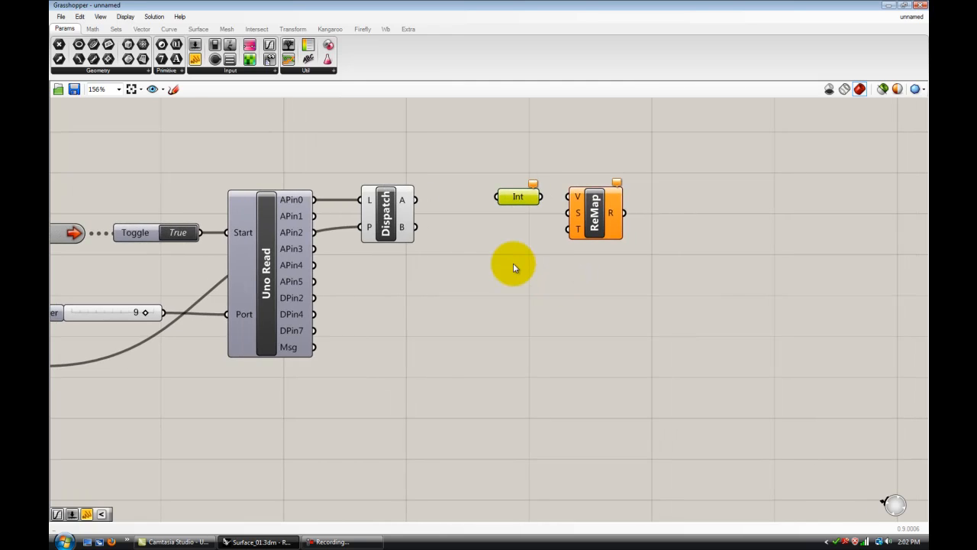
# Connect Dispatch's A output through the Integer parameter to ReMap's V input and set the T target domain to 0.2 To 1.0
pyautogui.moveTo(417, 199); pyautogui.dragTo(573, 212)
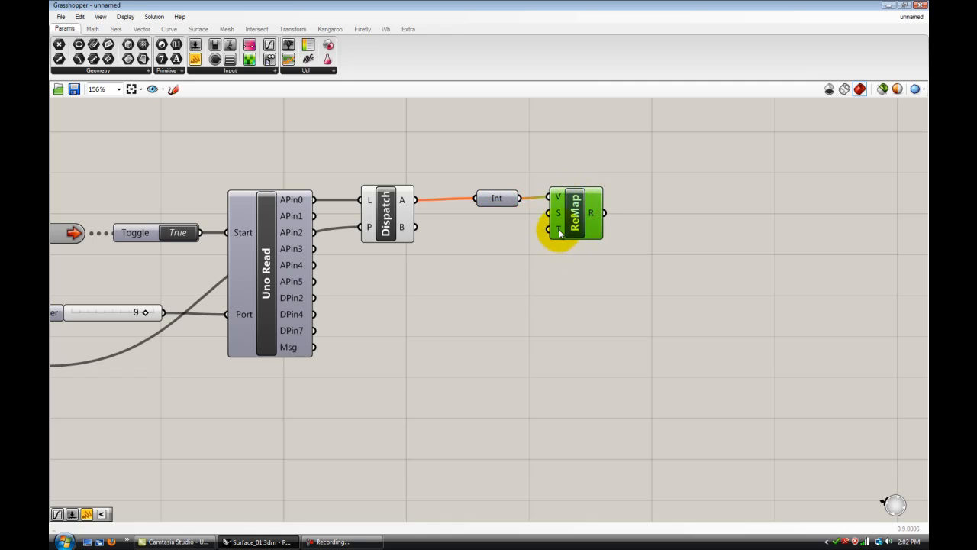
pyautogui.rightClick(556, 229)
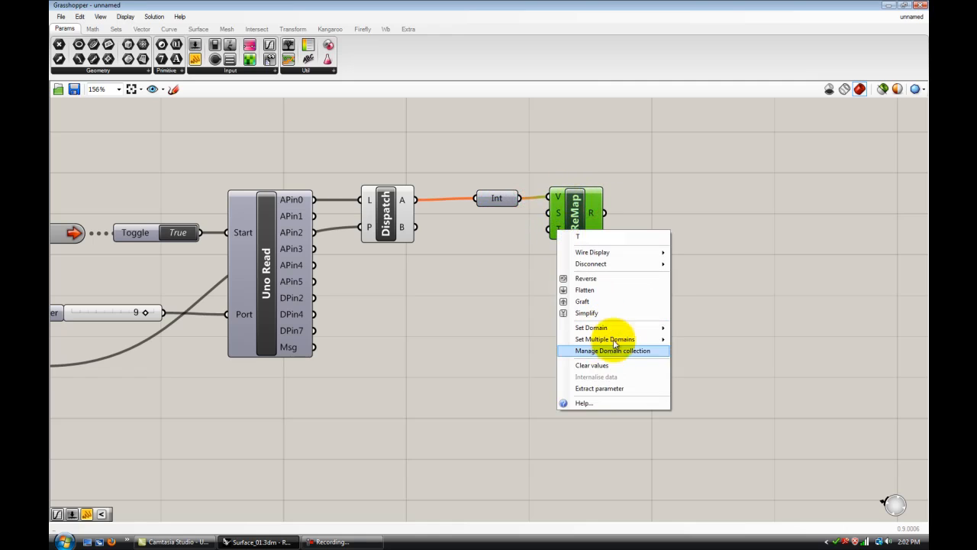
pyautogui.moveTo(626, 328)
pyautogui.click(695, 328)
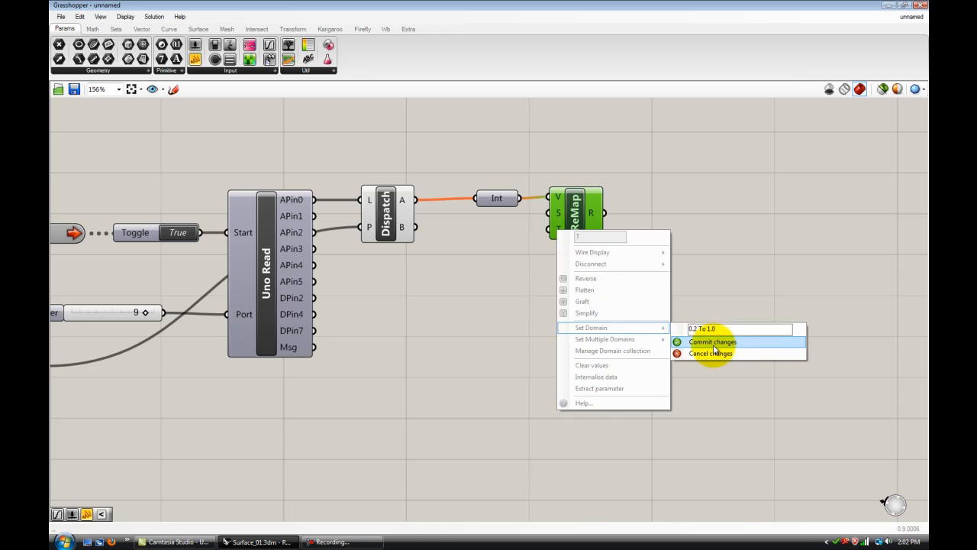
pyautogui.click(713, 342)
pyautogui.click(657, 261)
pyautogui.moveTo(574, 221); pyautogui.dragTo(561, 221)
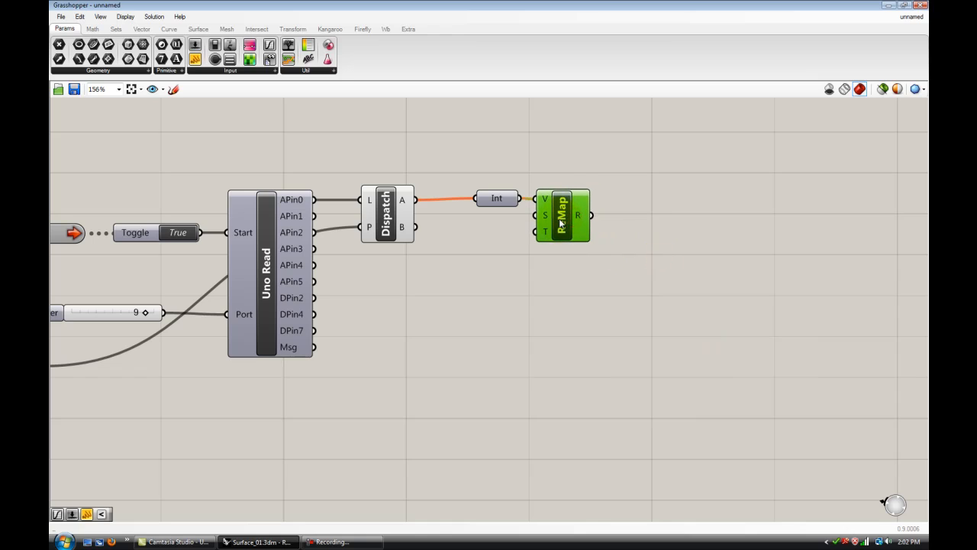
pyautogui.click(599, 272)
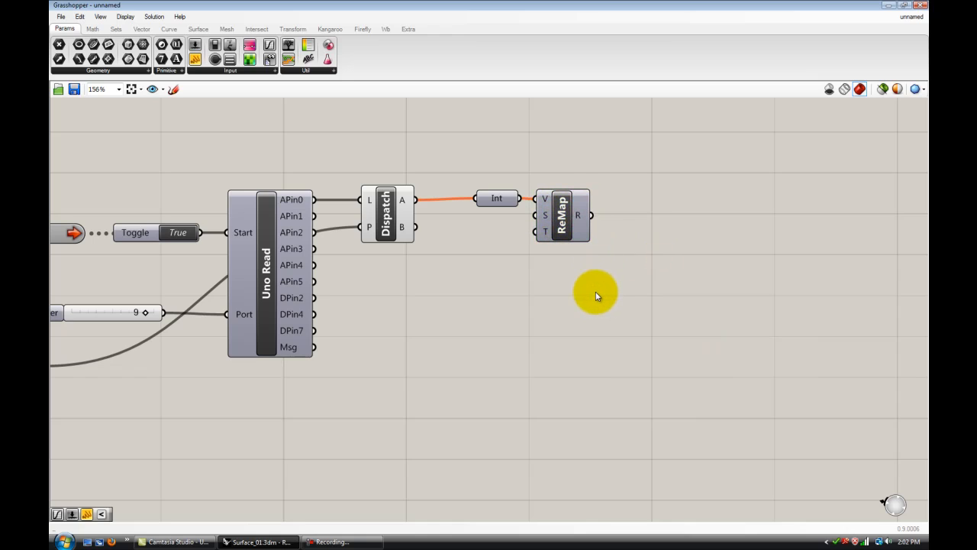
# Duplicate the Integer parameter and ReMap pair below the originals and disconnect the copied Integer from Dispatch's A output
pyautogui.moveTo(596, 295); pyautogui.dragTo(492, 177)
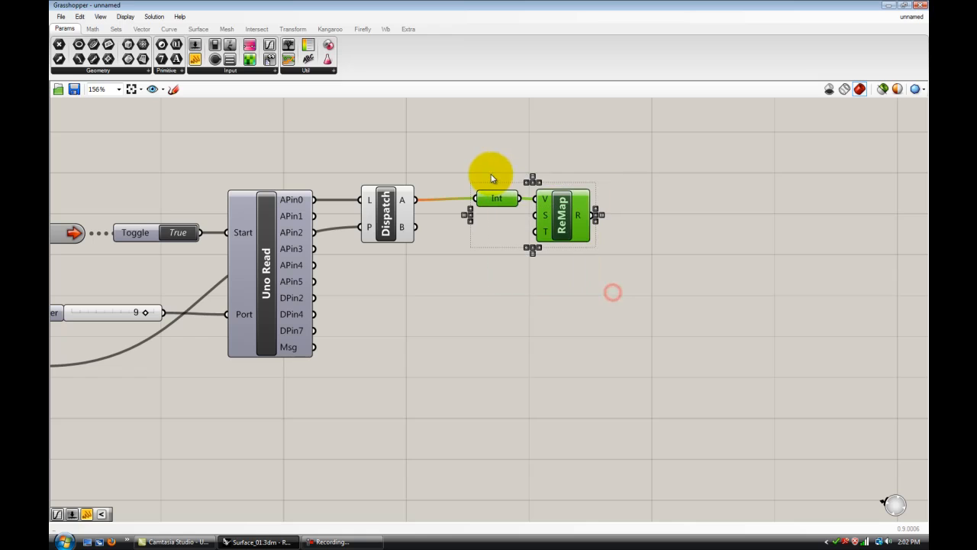
pyautogui.keyDown('alt'); pyautogui.moveTo(563, 217); pyautogui.dragTo(564, 291); pyautogui.keyUp('alt')
pyautogui.click(640, 285)
pyautogui.rightClick(493, 279)
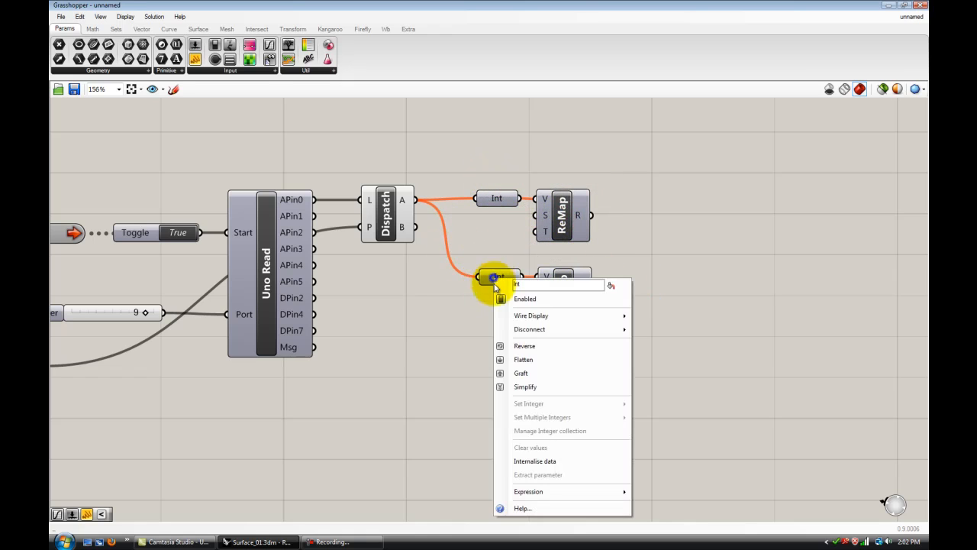
pyautogui.moveTo(551, 333)
pyautogui.click(667, 344)
pyautogui.click(691, 289)
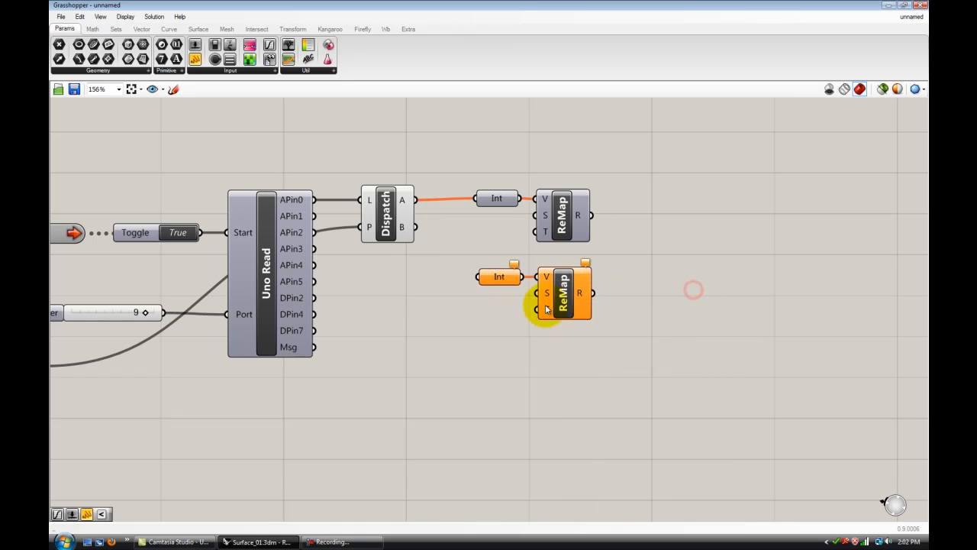
pyautogui.moveTo(548, 311)
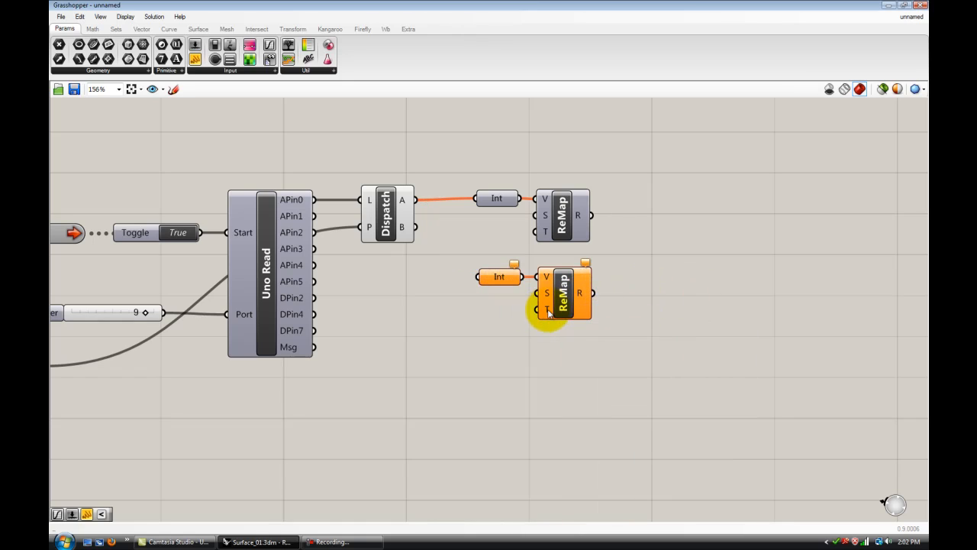
pyautogui.click(565, 298)
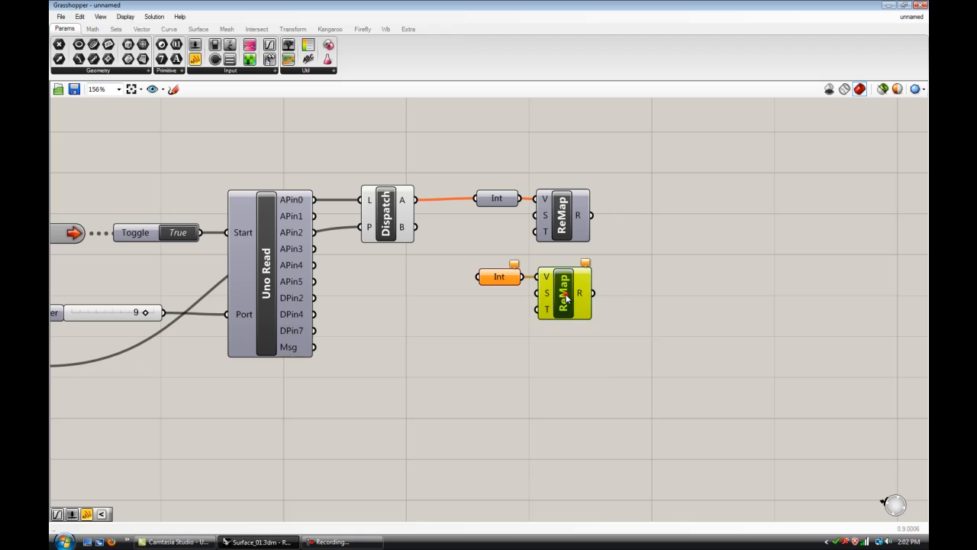
pyautogui.click(641, 297)
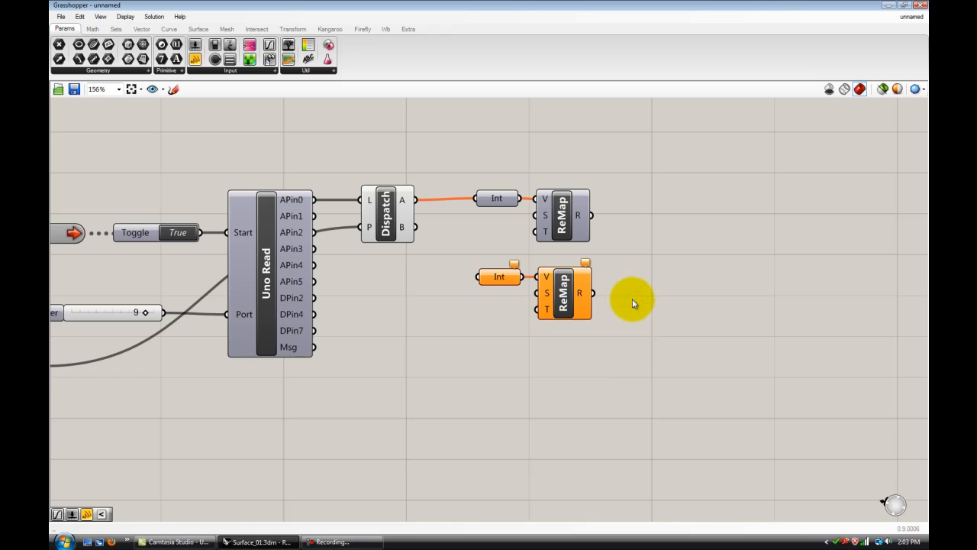
# Set the source domain (S) of the upper ReMap component to 0.0 To 1023
pyautogui.moveTo(667, 294); pyautogui.dragTo(641, 296, button='right')
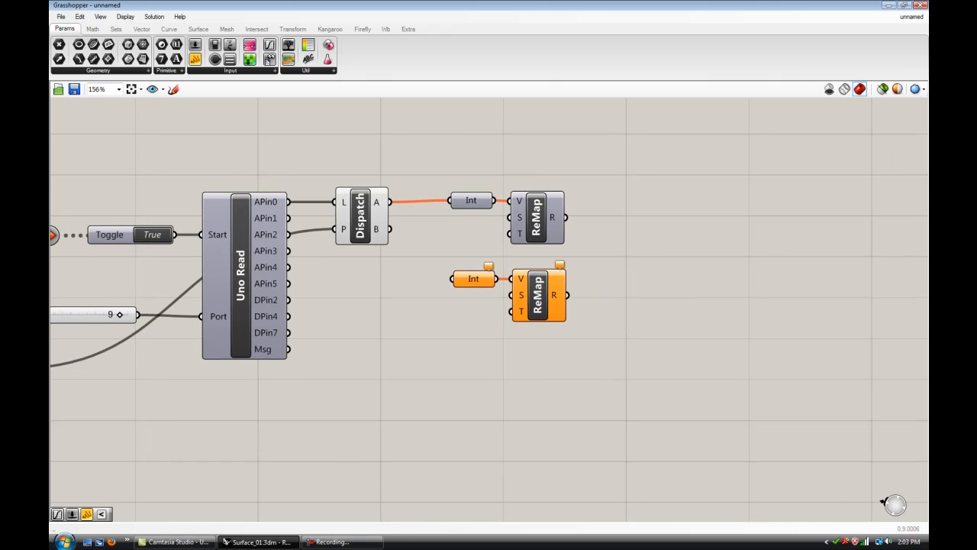
pyautogui.click(537, 222)
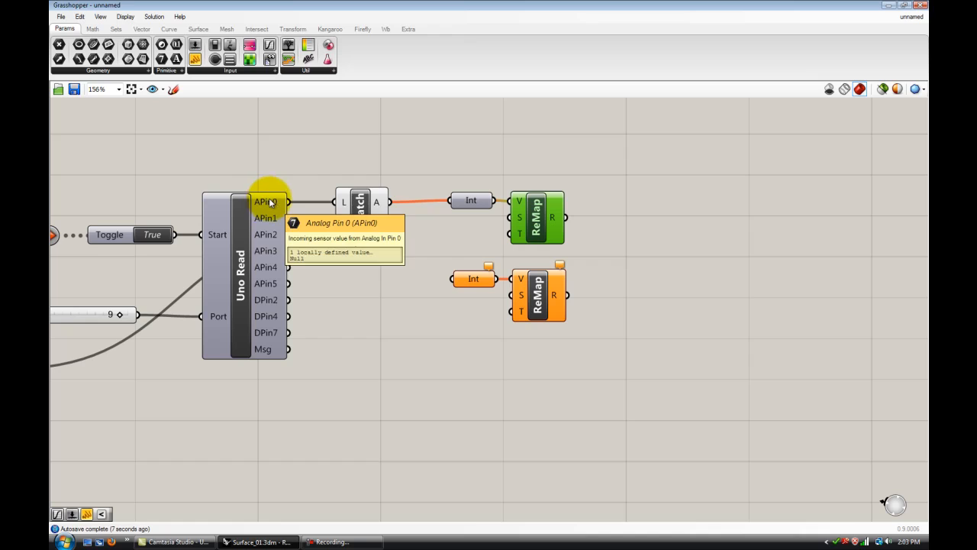
pyautogui.rightClick(521, 221)
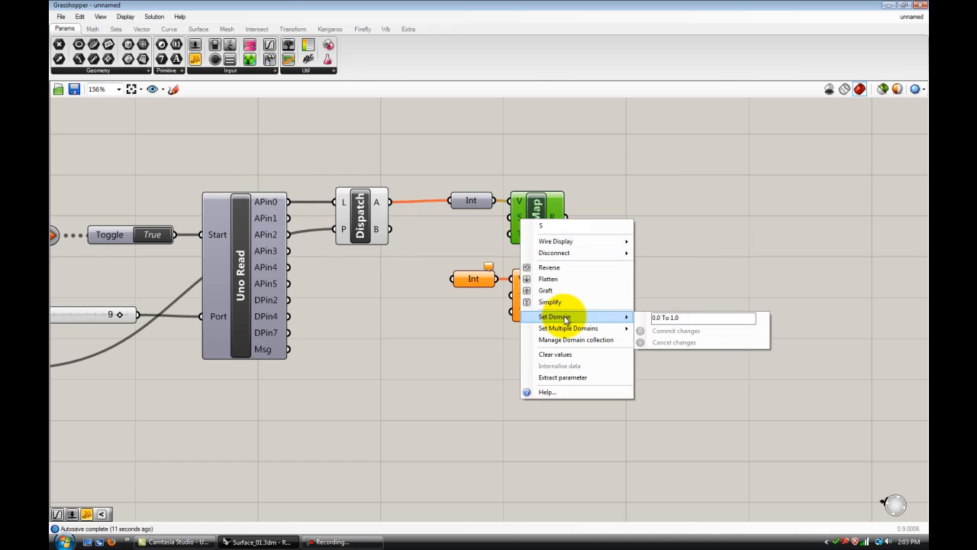
pyautogui.click(699, 319)
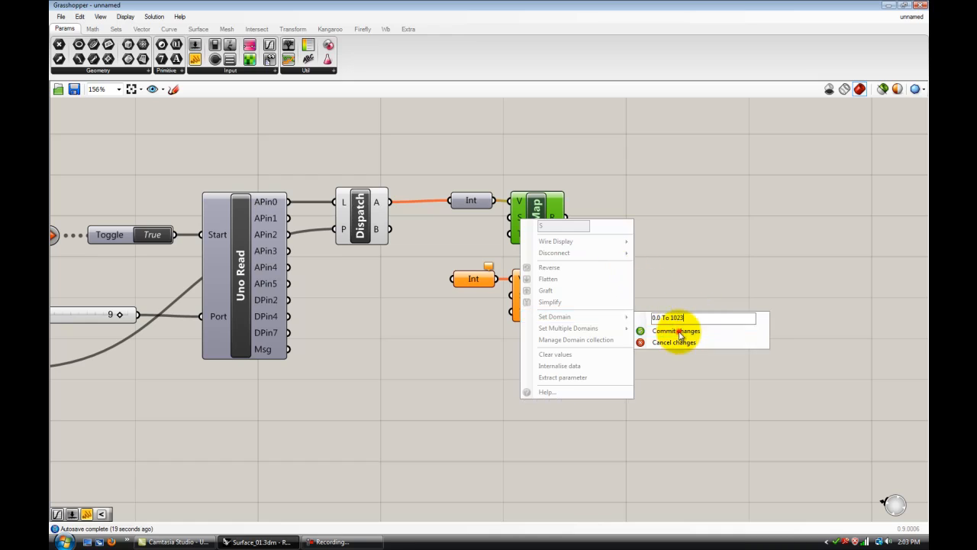
pyautogui.click(679, 333)
pyautogui.click(615, 293)
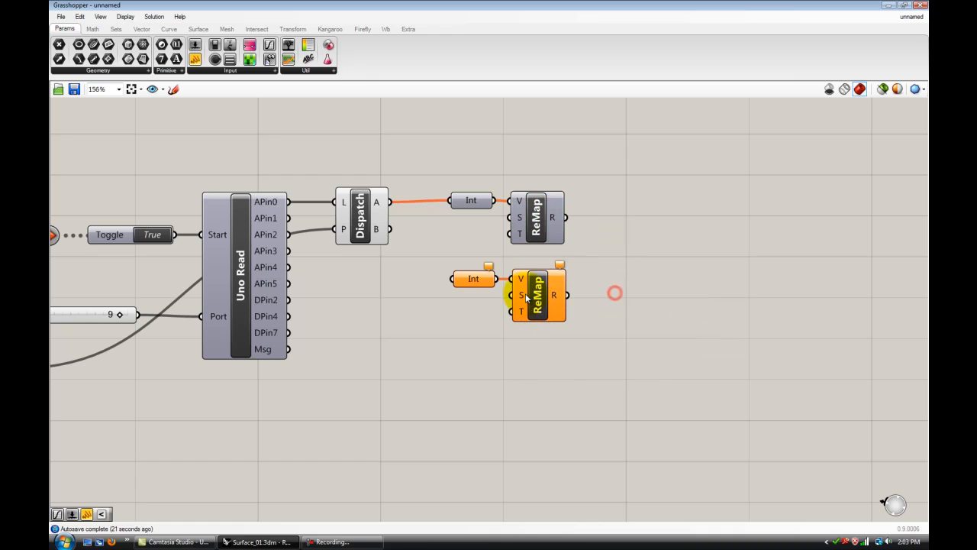
# Set the source domain (S) of the lower ReMap component to 0.0 To 180
pyautogui.rightClick(522, 297)
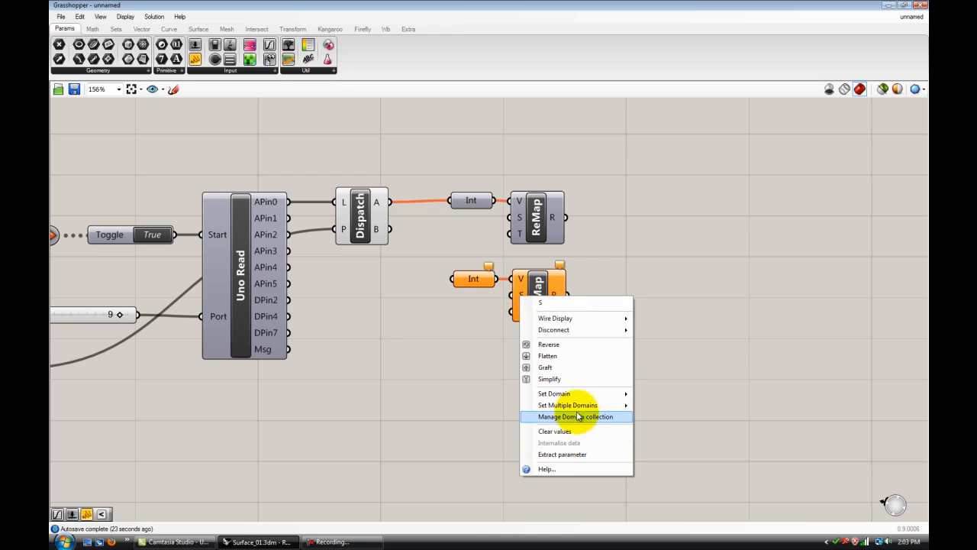
pyautogui.moveTo(578, 405)
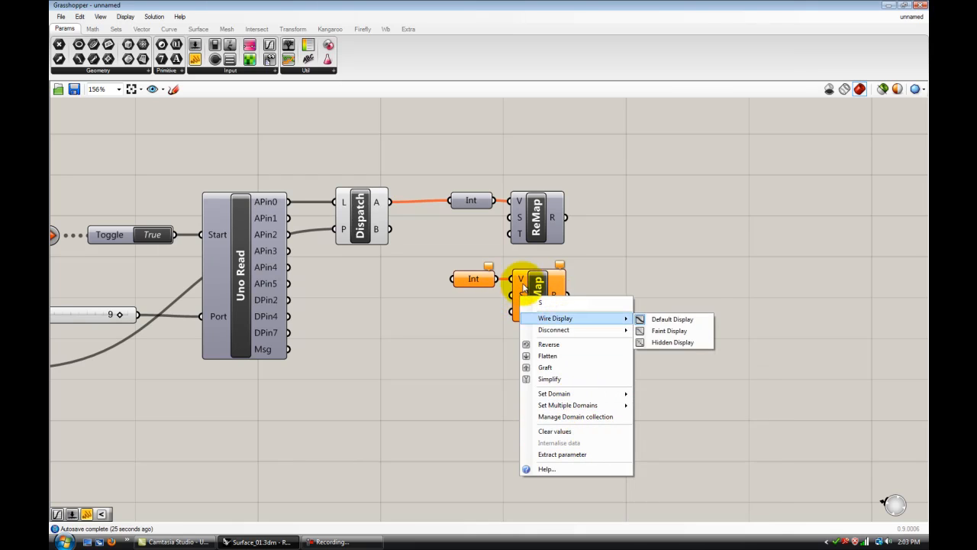
pyautogui.click(473, 318)
pyautogui.rightClick(519, 294)
pyautogui.moveTo(581, 391)
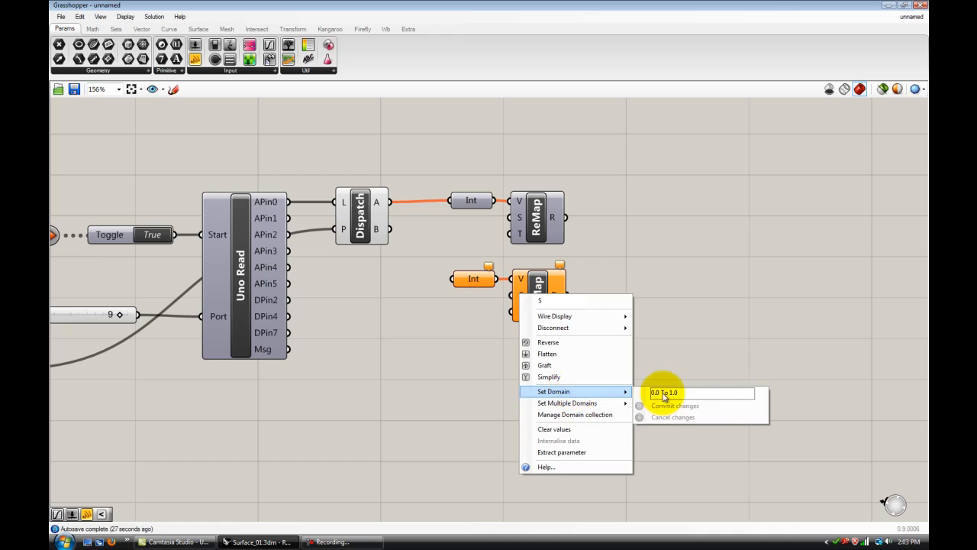
pyautogui.click(698, 392)
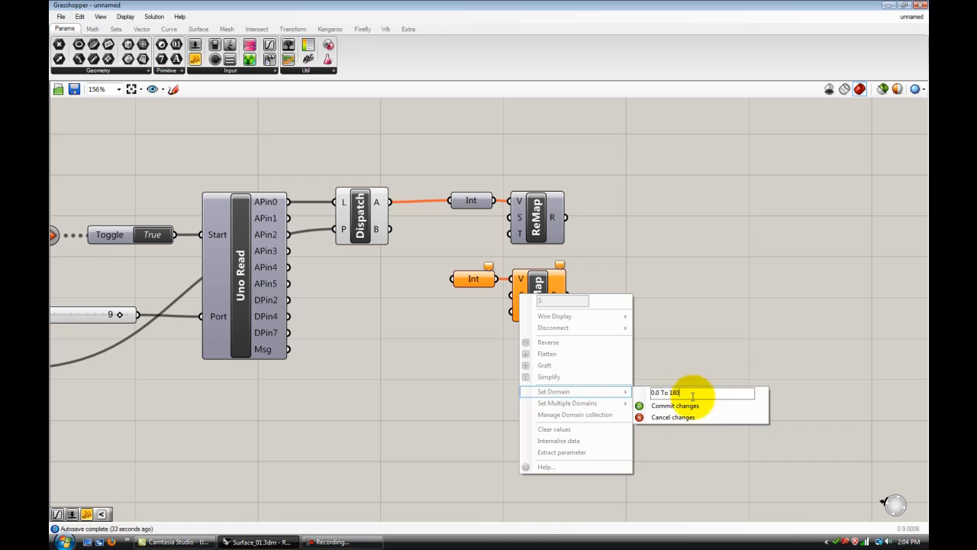
pyautogui.click(684, 405)
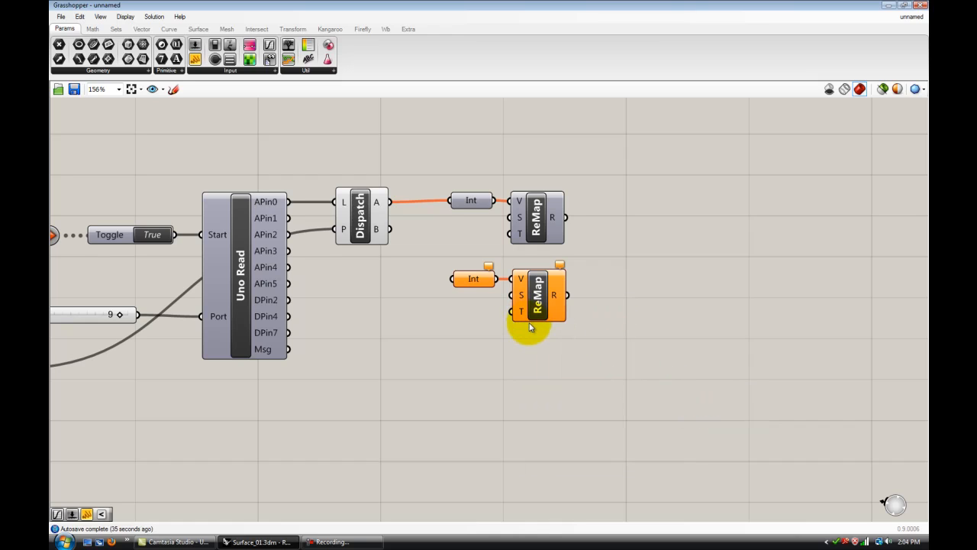
# Add an Integer parameter beside the upper tree Item component and connect that component's E output to it
pyautogui.moveTo(615, 329); pyautogui.dragTo(494, 334, button='right')
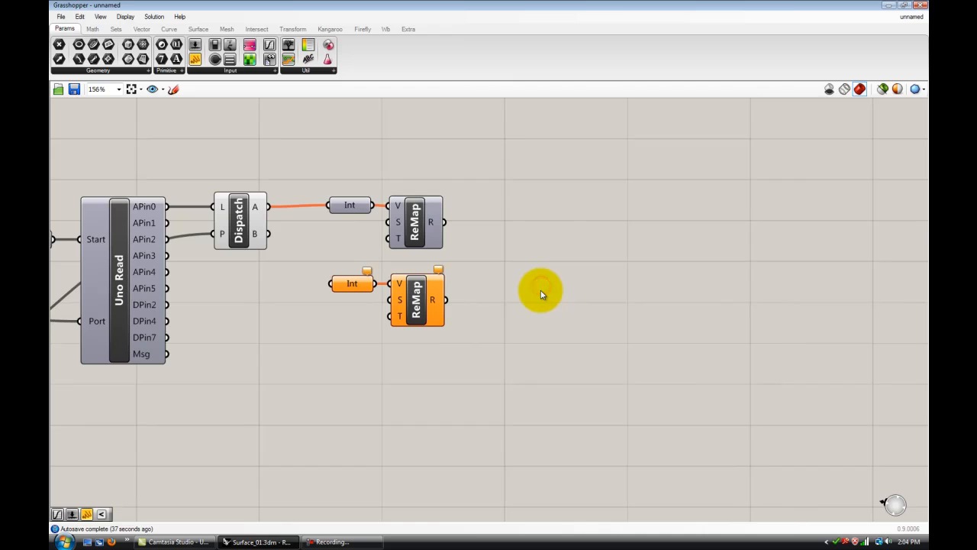
pyautogui.scroll(-4, 534, 294)
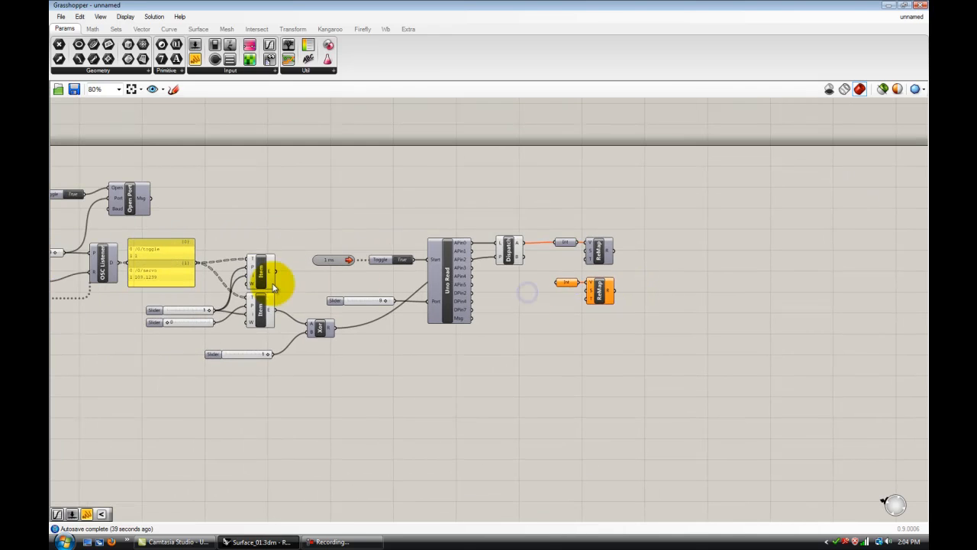
pyautogui.scroll(4, 275, 280)
pyautogui.doubleClick(309, 276)
pyautogui.write('int')
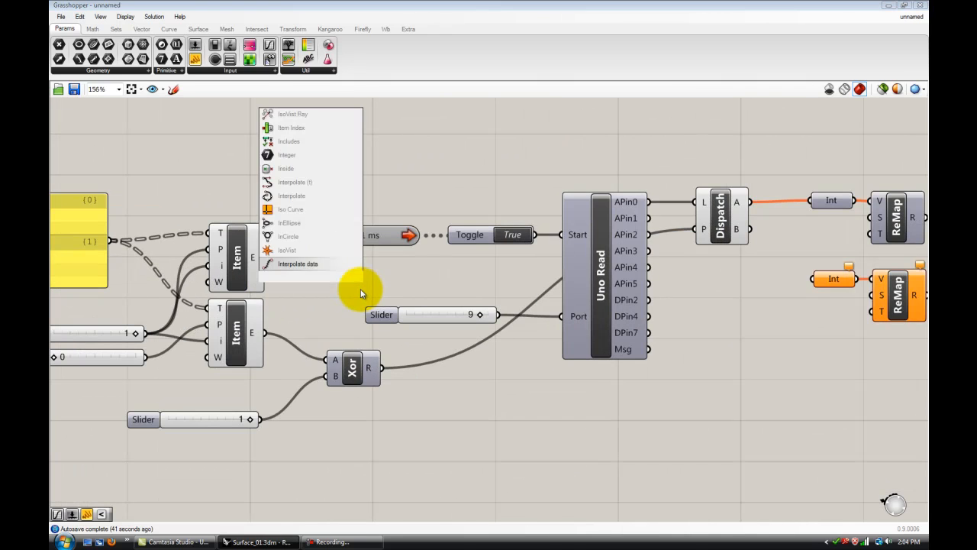
pyautogui.press('Return')
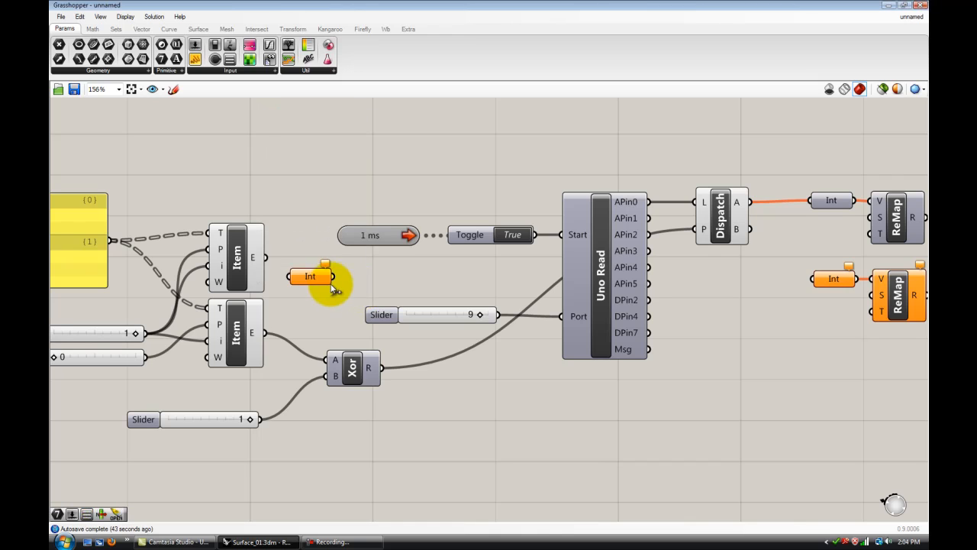
pyautogui.moveTo(266, 257); pyautogui.dragTo(319, 276)
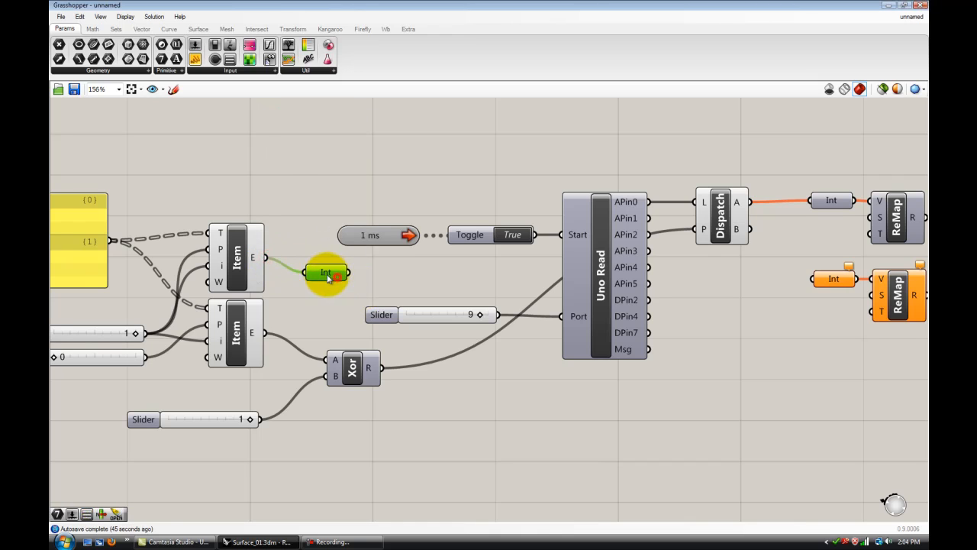
# Delete the duplicated Integer before the lower ReMap and connect the new Integer parameter's output to that ReMap's V input
pyautogui.scroll(-1, 339, 276)
pyautogui.moveTo(378, 303); pyautogui.dragTo(332, 300, button='right')
pyautogui.moveTo(304, 272); pyautogui.dragTo(690, 278)
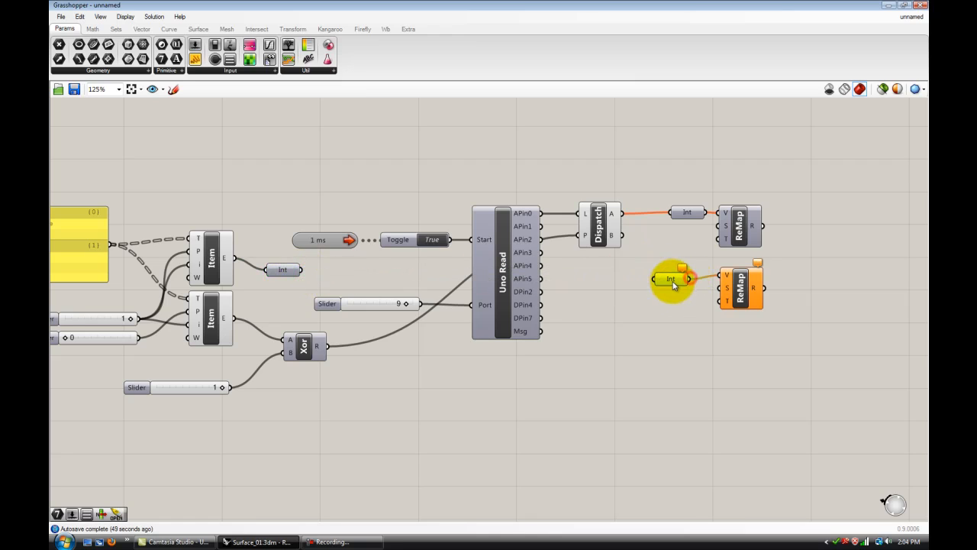
pyautogui.press('Delete')
pyautogui.moveTo(301, 270); pyautogui.dragTo(722, 275)
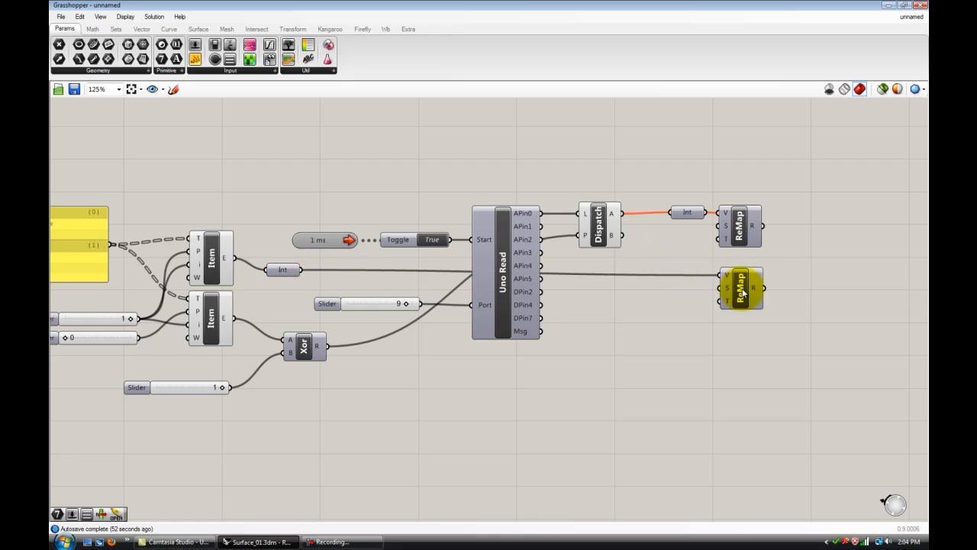
pyautogui.click(745, 292)
pyautogui.click(739, 344)
# Add a Merge component beyond the ReMap pair and connect the upper R output to D1 and the lower R output to D2
pyautogui.moveTo(741, 347); pyautogui.dragTo(666, 357, button='right')
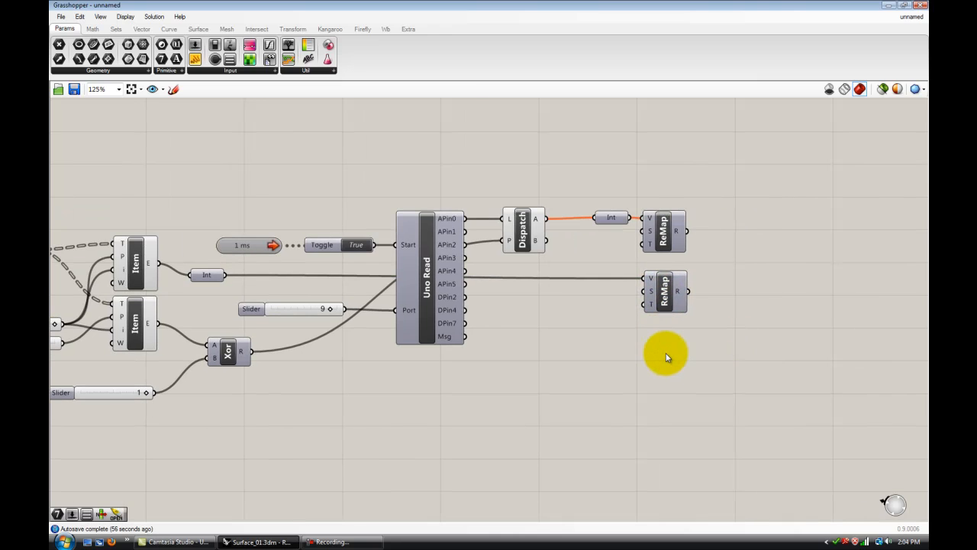
pyautogui.scroll(4, 661, 354)
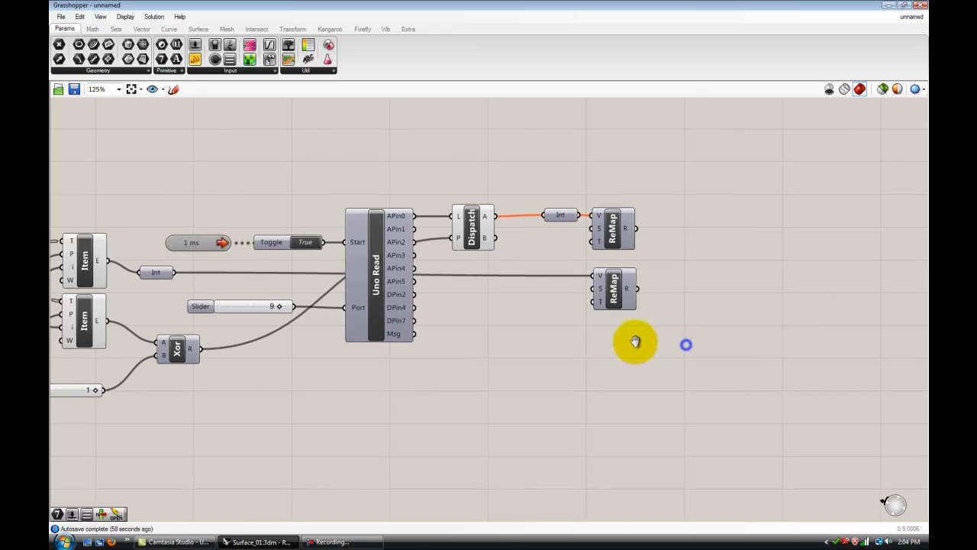
pyautogui.scroll(-4, 639, 278)
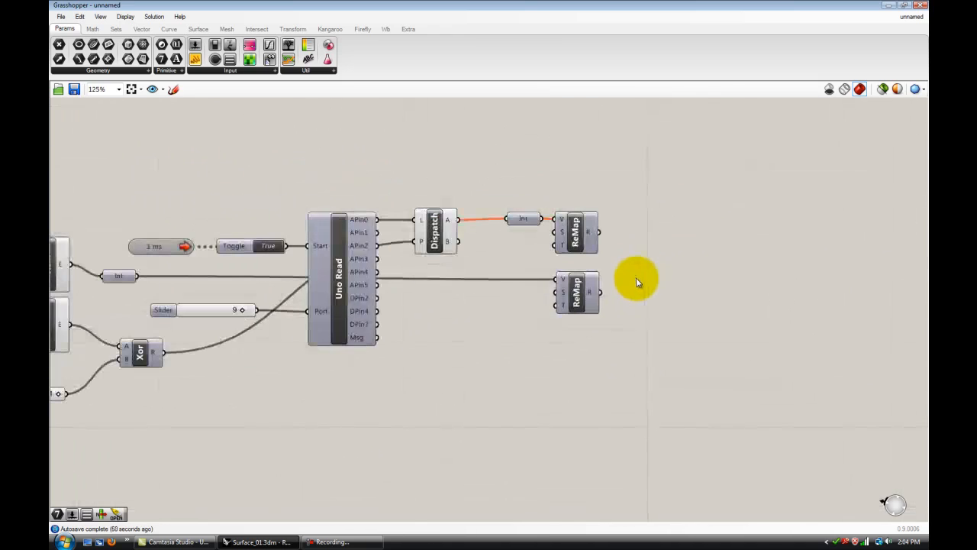
pyautogui.moveTo(645, 307); pyautogui.dragTo(519, 310, button='right')
pyautogui.doubleClick(597, 285)
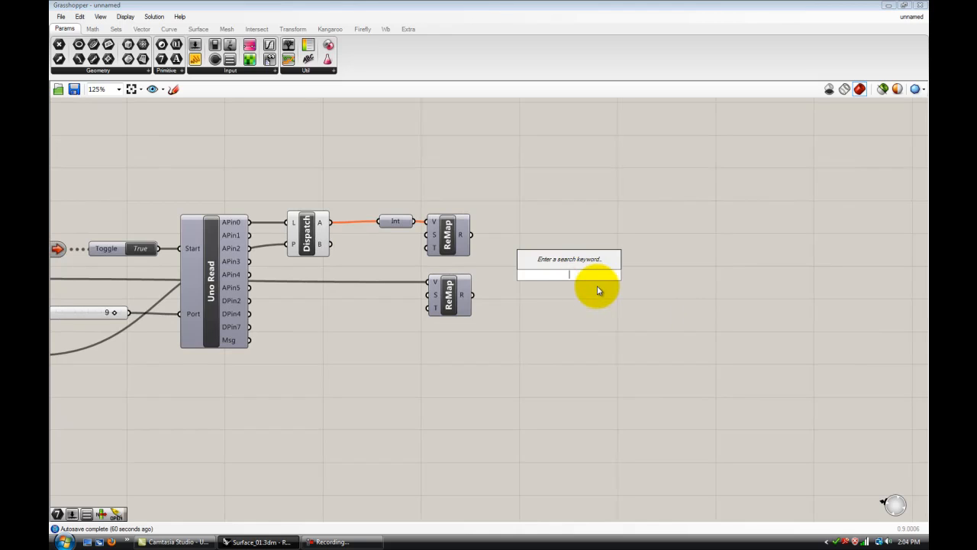
pyautogui.write('merge')
pyautogui.press('Return')
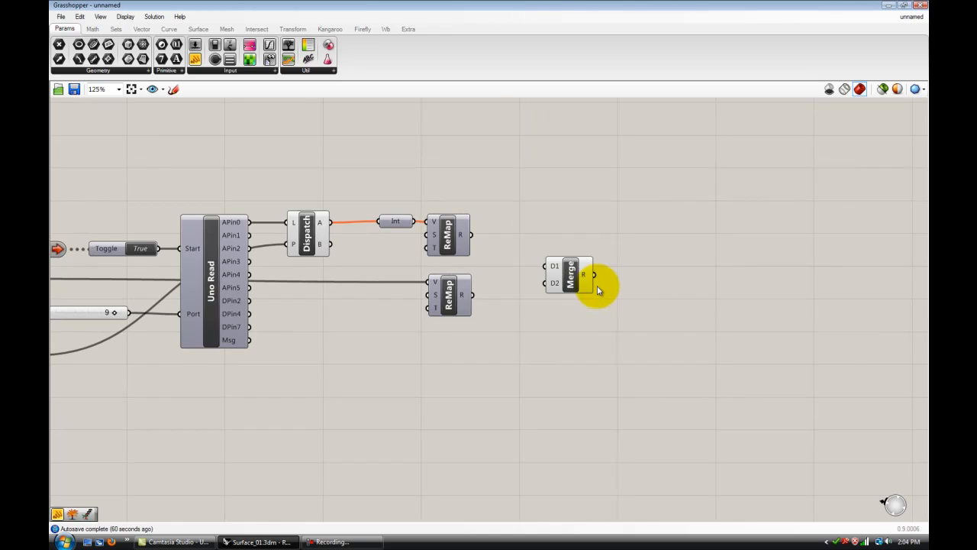
pyautogui.moveTo(585, 311); pyautogui.dragTo(562, 310, button='right')
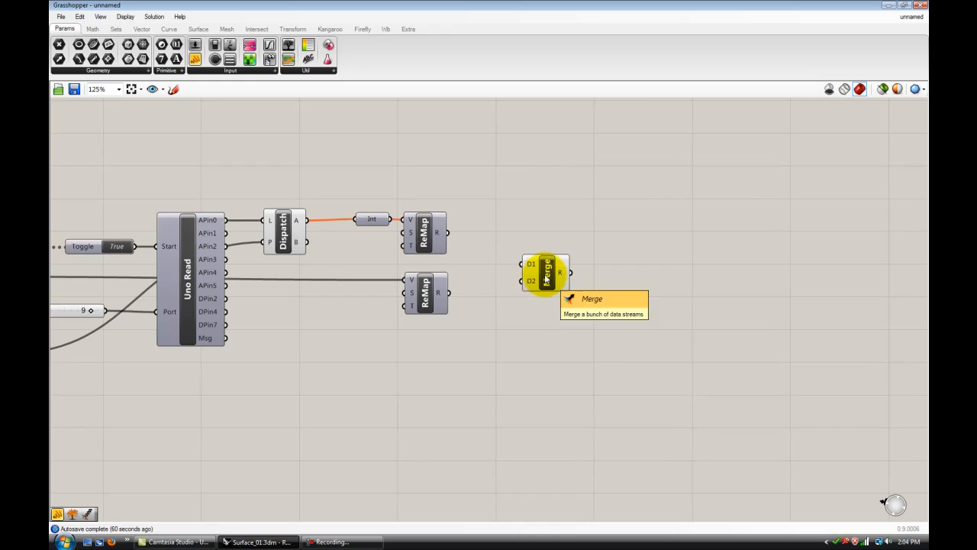
pyautogui.moveTo(546, 280); pyautogui.dragTo(530, 270)
pyautogui.moveTo(452, 237); pyautogui.dragTo(508, 255)
pyautogui.click(558, 299)
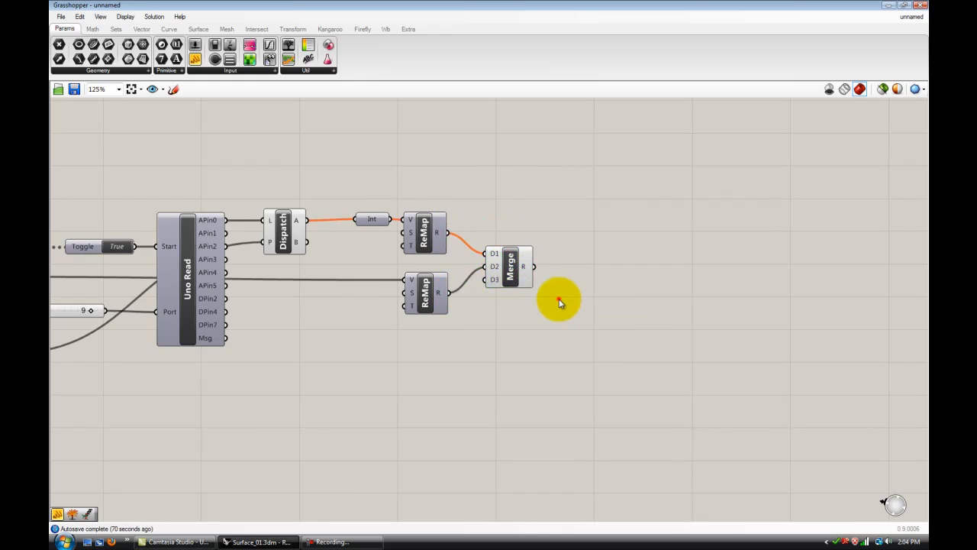
# Add a List Item component and place it in the empty area beyond Merge
pyautogui.scroll(3, 540, 297)
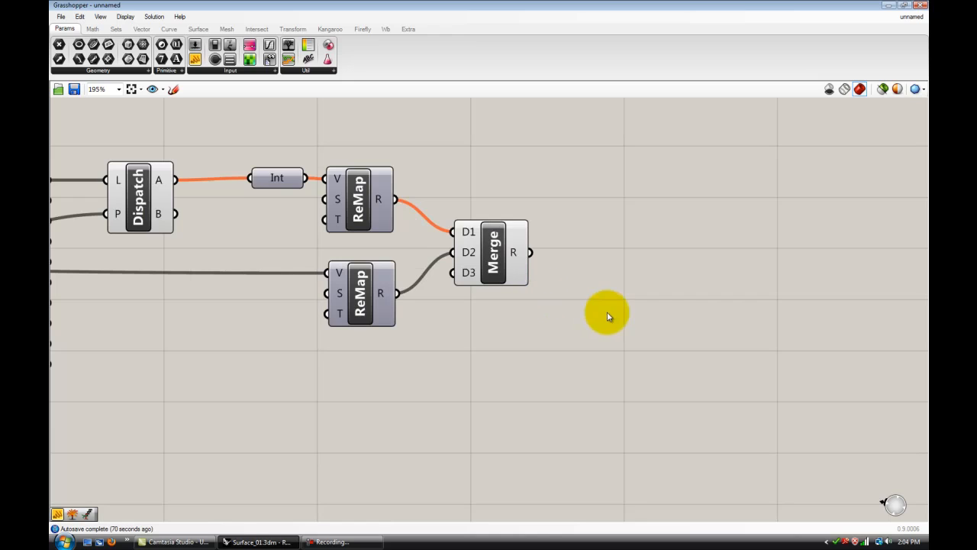
pyautogui.doubleClick(649, 296)
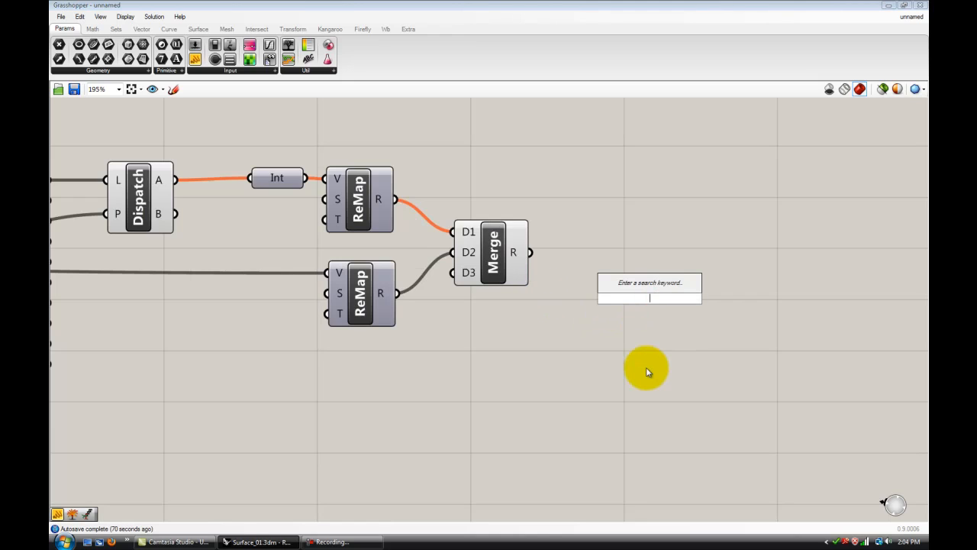
pyautogui.write('item')
pyautogui.press('Up')
pyautogui.press('Return')
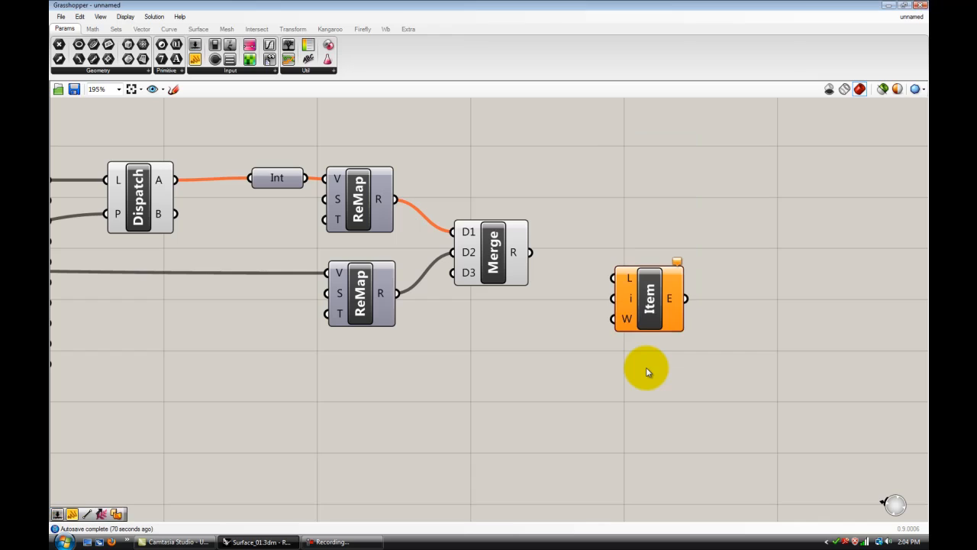
pyautogui.moveTo(646, 304); pyautogui.dragTo(637, 288)
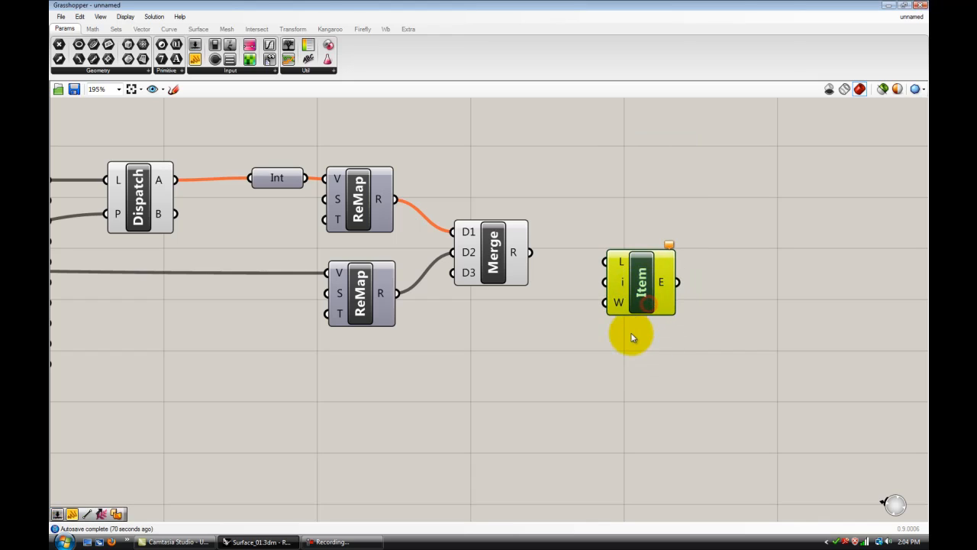
# Add a number slider set to 0, connect it to List Item's i input, and connect Merge's R output to L
pyautogui.doubleClick(516, 359)
pyautogui.write('0')
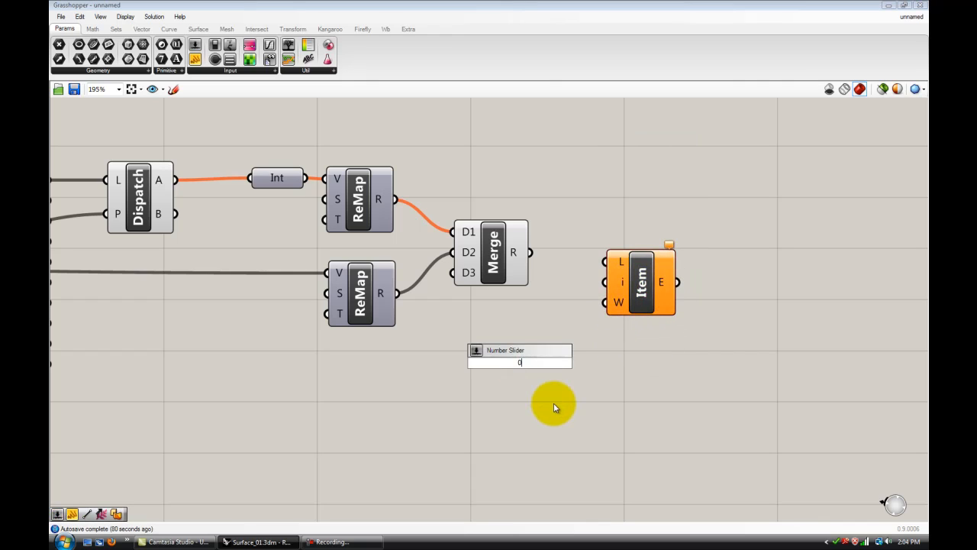
pyautogui.press('Return')
pyautogui.moveTo(451, 368); pyautogui.dragTo(392, 381)
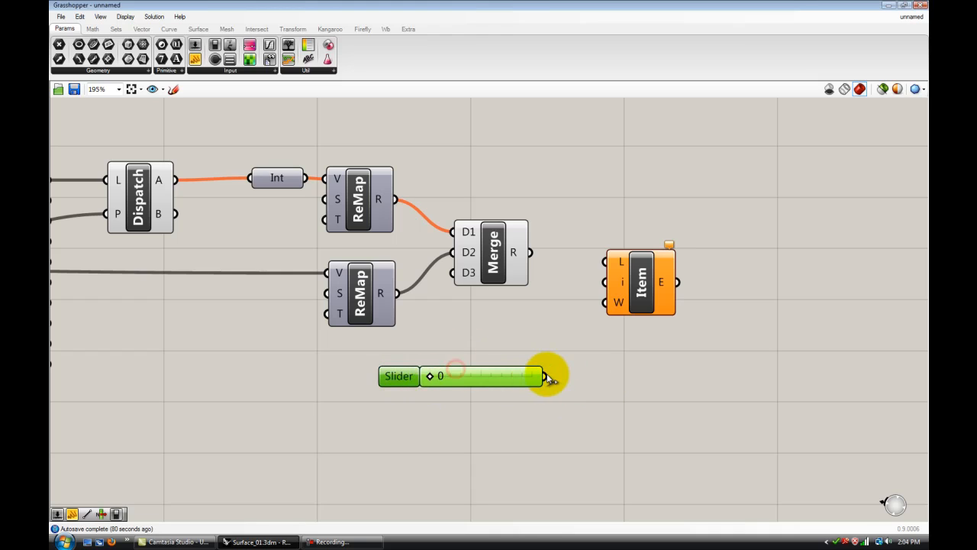
pyautogui.moveTo(546, 375); pyautogui.dragTo(592, 281)
pyautogui.moveTo(532, 252); pyautogui.dragTo(607, 273)
pyautogui.click(628, 339)
pyautogui.scroll(-1, 527, 296)
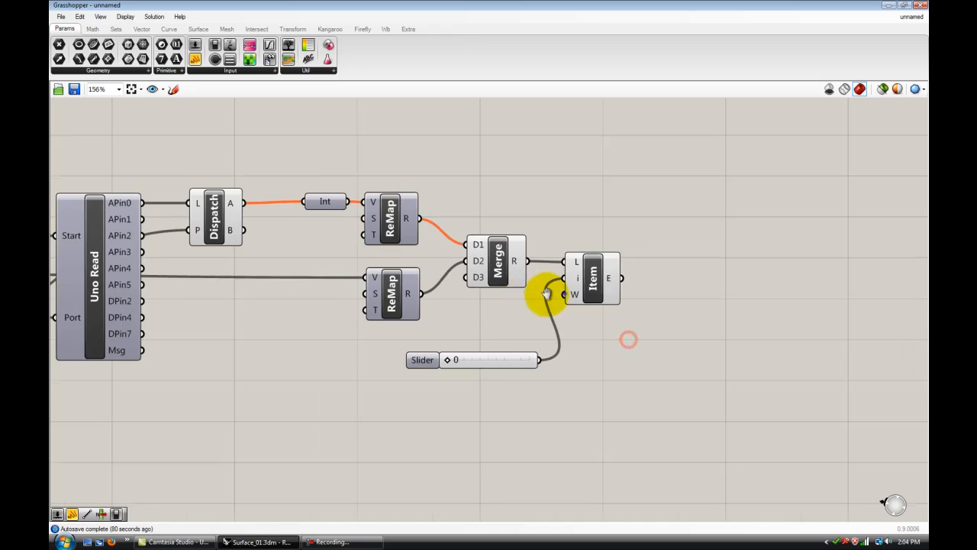
# Add a Panel above the List Item component and connect Merge's R output to it
pyautogui.moveTo(564, 294); pyautogui.dragTo(505, 296, button='right')
pyautogui.moveTo(195, 59); pyautogui.dragTo(624, 191)
pyautogui.moveTo(470, 264); pyautogui.dragTo(605, 186)
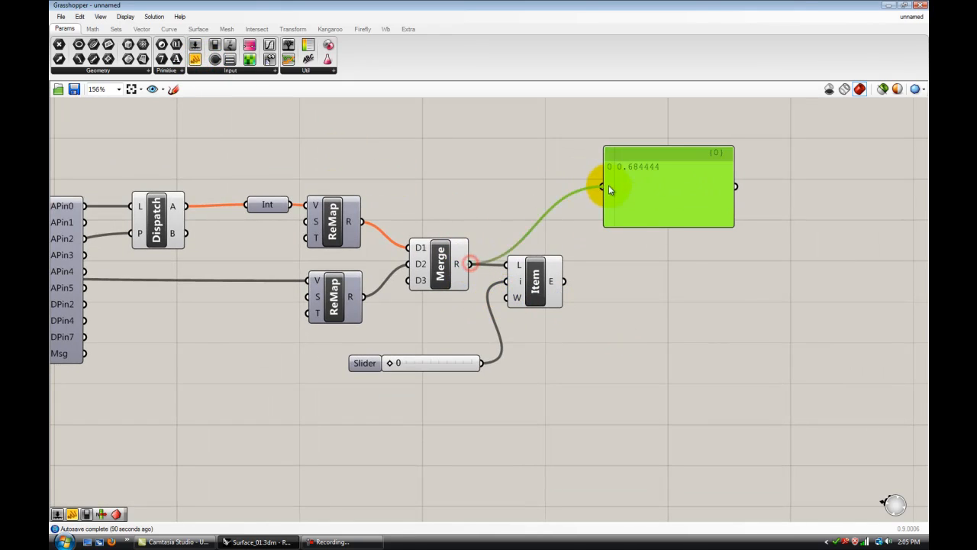
pyautogui.moveTo(662, 206); pyautogui.dragTo(637, 191)
pyautogui.scroll(-1, 649, 270)
pyautogui.moveTo(560, 298); pyautogui.dragTo(644, 287, button='right')
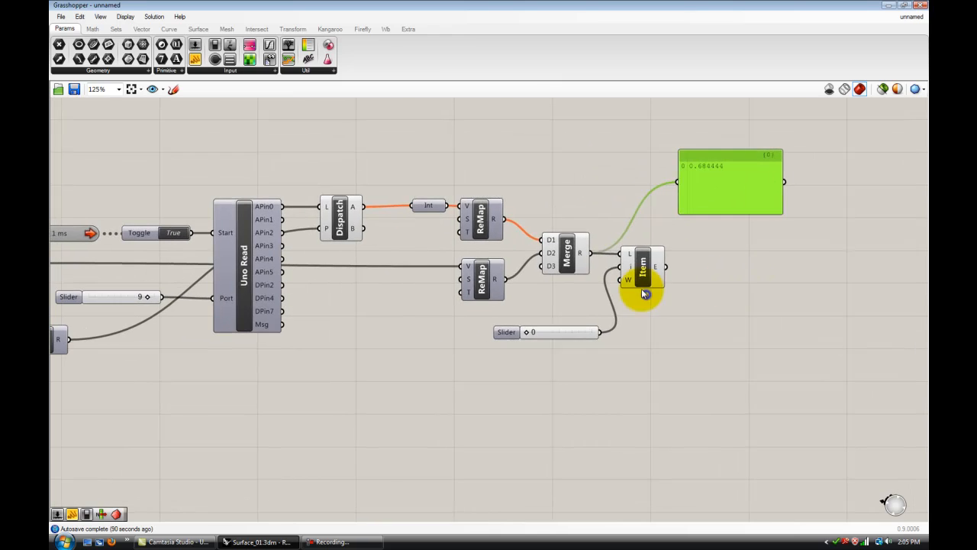
pyautogui.scroll(2, 390, 220)
pyautogui.scroll(-2, 363, 211)
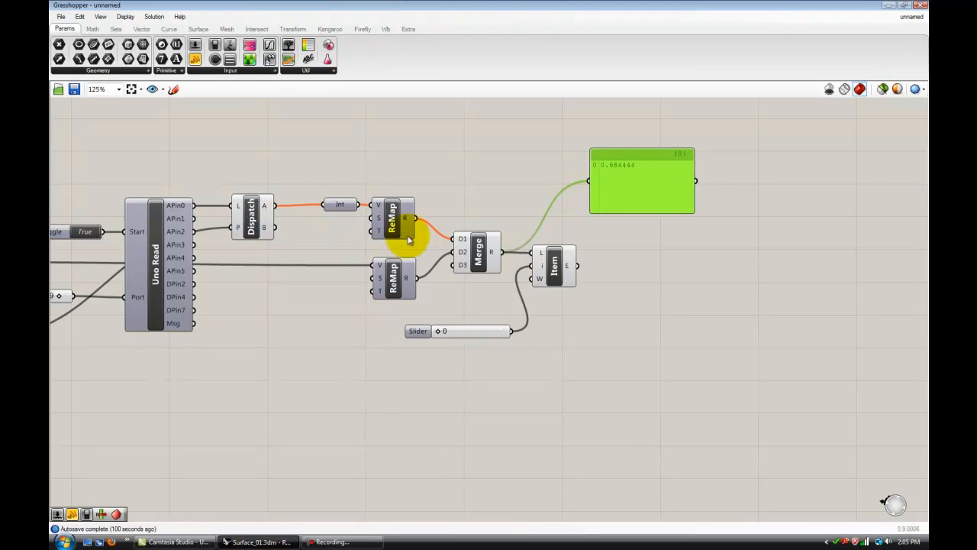
pyautogui.scroll(2, 578, 233)
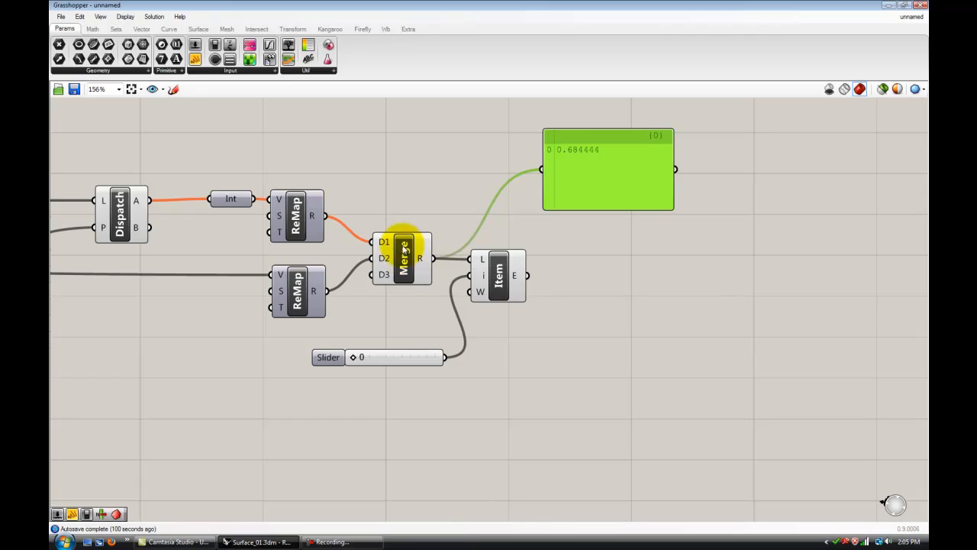
# Examine the merged values in the Panel and trace them back through Merge, the ReMap pair, Dispatch and Uno Read
pyautogui.moveTo(604, 246); pyautogui.dragTo(578, 260, button='right')
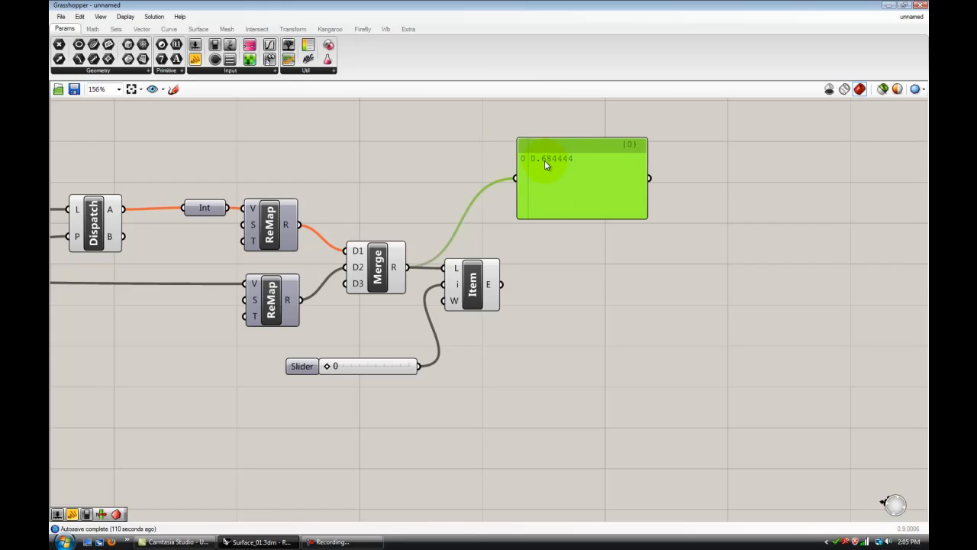
pyautogui.click(565, 202)
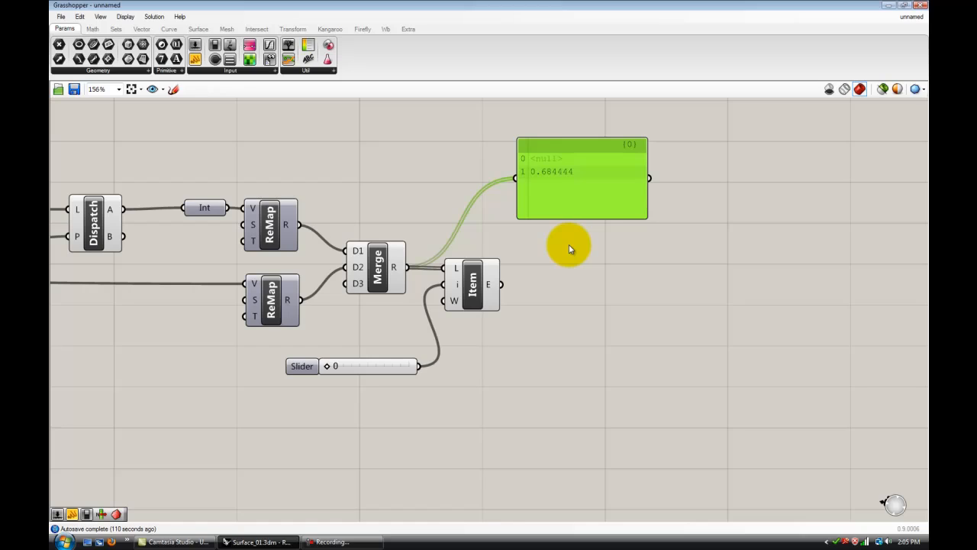
pyautogui.moveTo(565, 179); pyautogui.dragTo(582, 174)
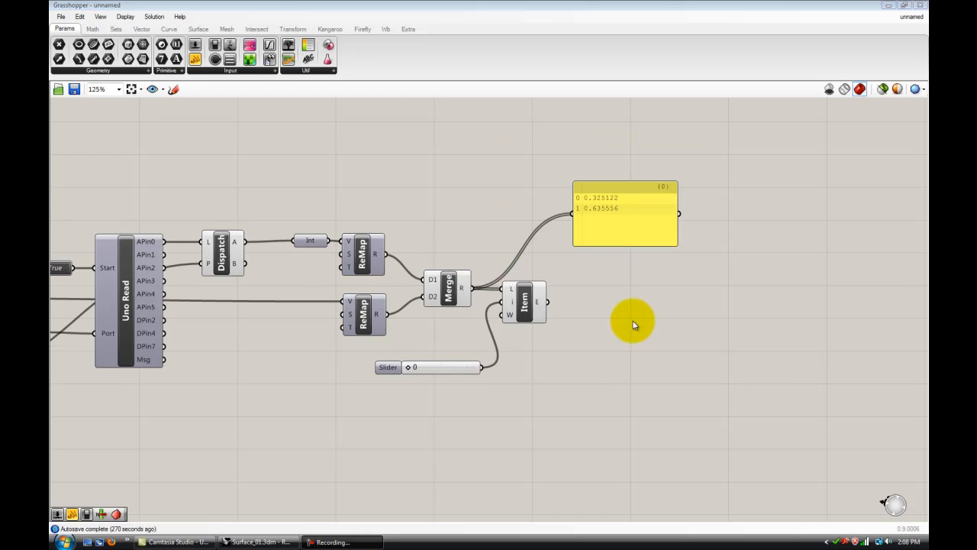
pyautogui.scroll(4, 584, 257)
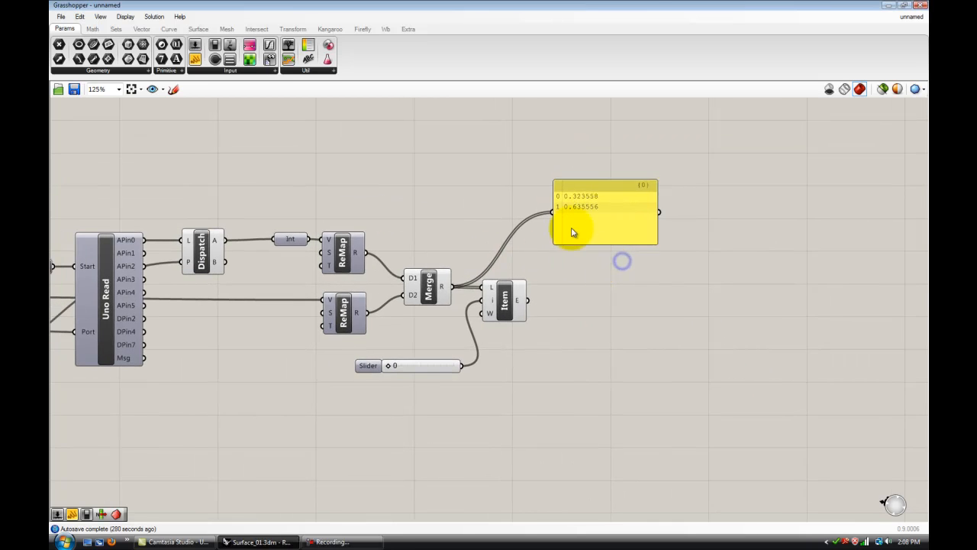
pyautogui.scroll(-2, 556, 229)
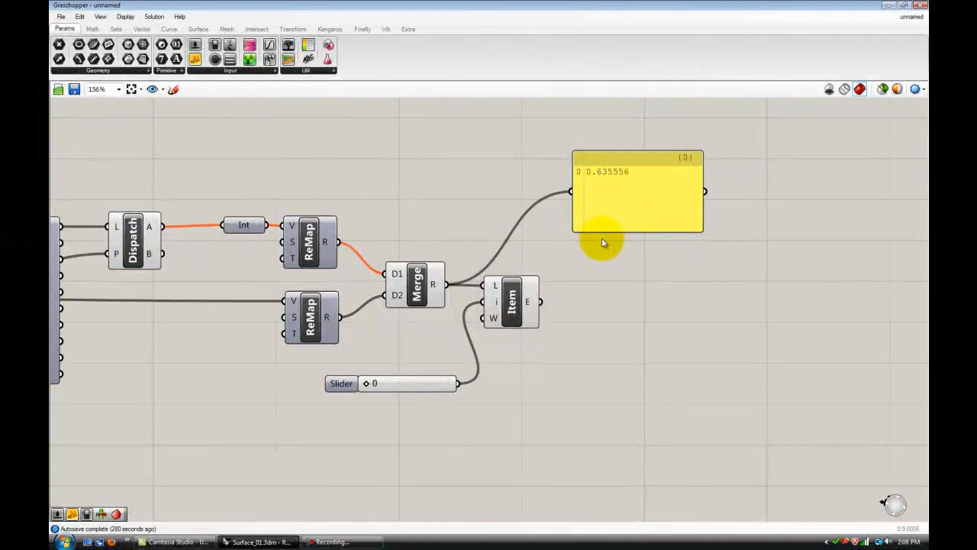
pyautogui.scroll(-2, 458, 195)
pyautogui.scroll(2, 557, 261)
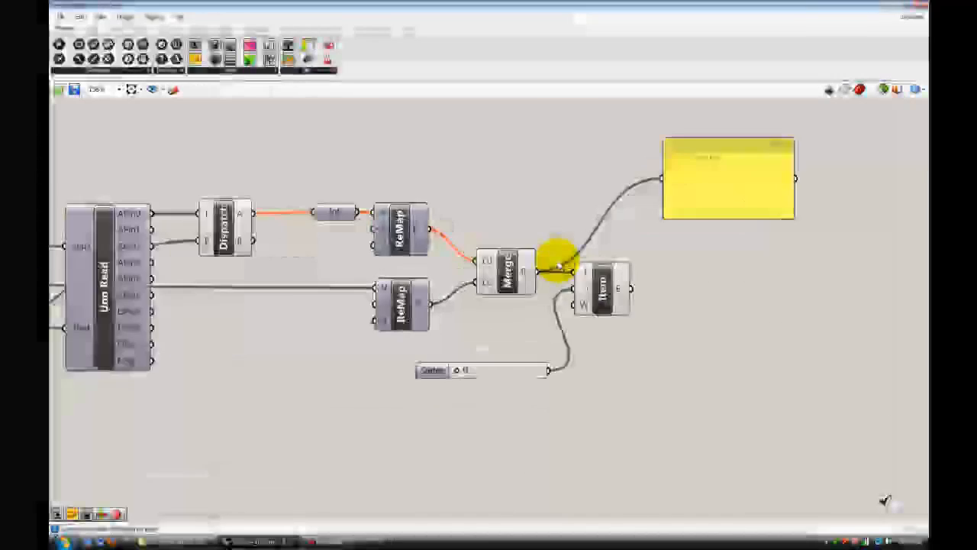
pyautogui.scroll(1, 559, 264)
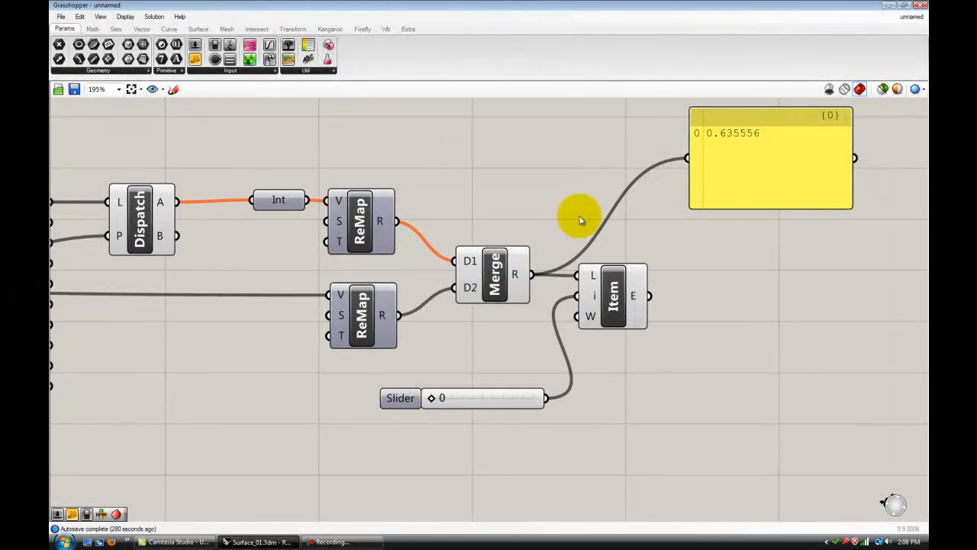
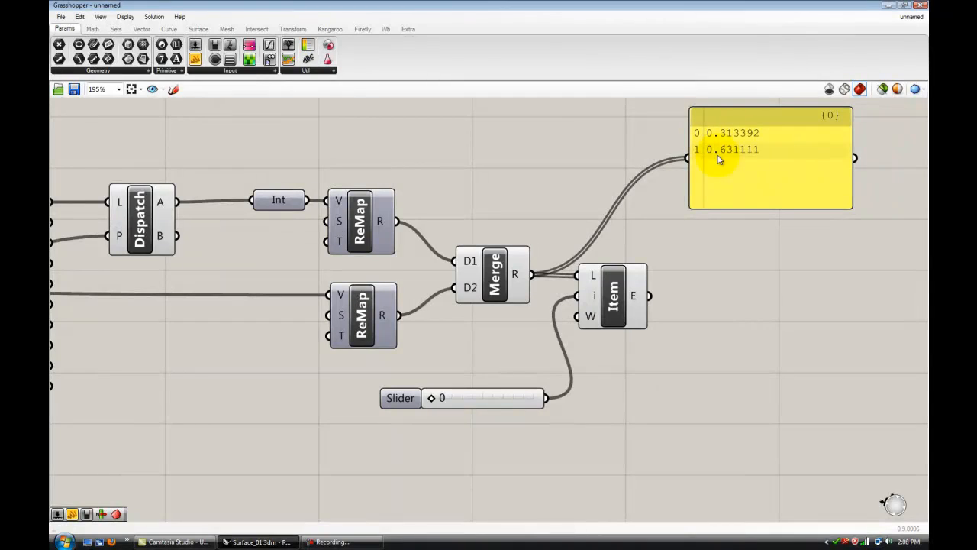
pyautogui.scroll(-3, 430, 168)
pyautogui.scroll(3, 430, 170)
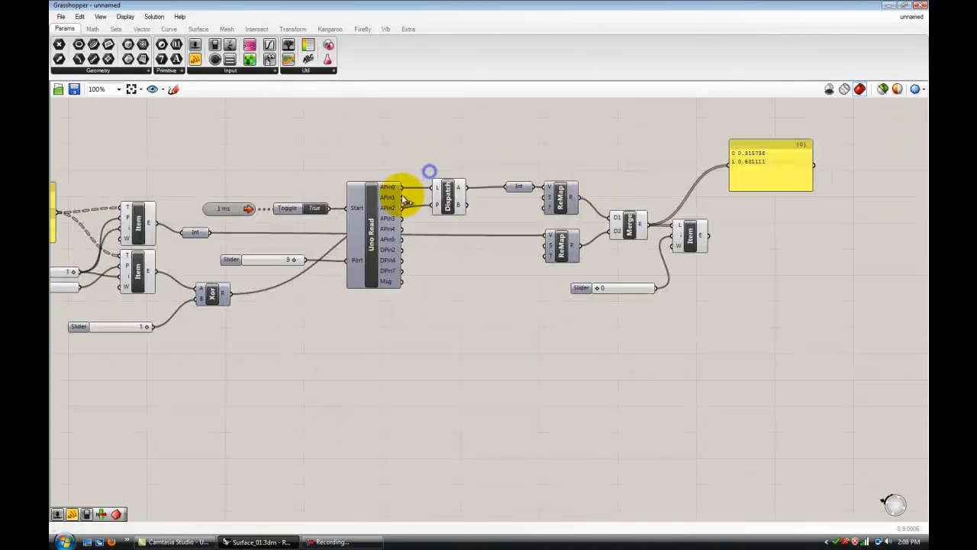
pyautogui.scroll(-3, 713, 194)
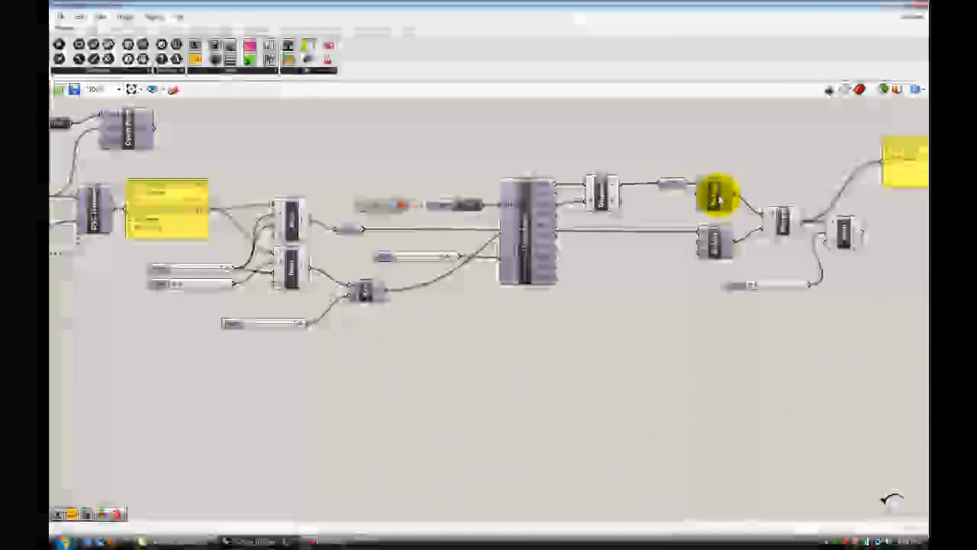
pyautogui.scroll(3, 713, 194)
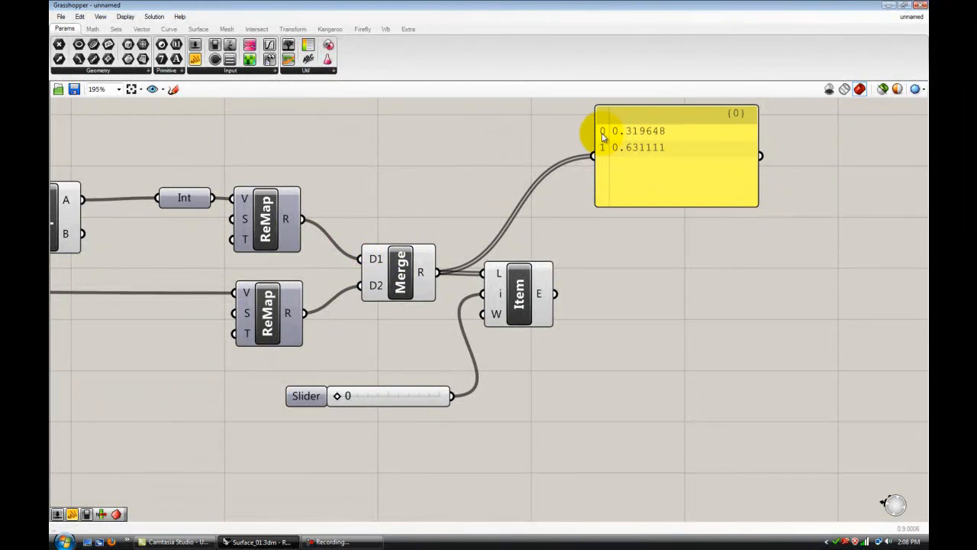
# Move the List Item index slider closer, directly beneath the lower ReMap component
pyautogui.moveTo(316, 396); pyautogui.dragTo(263, 368)
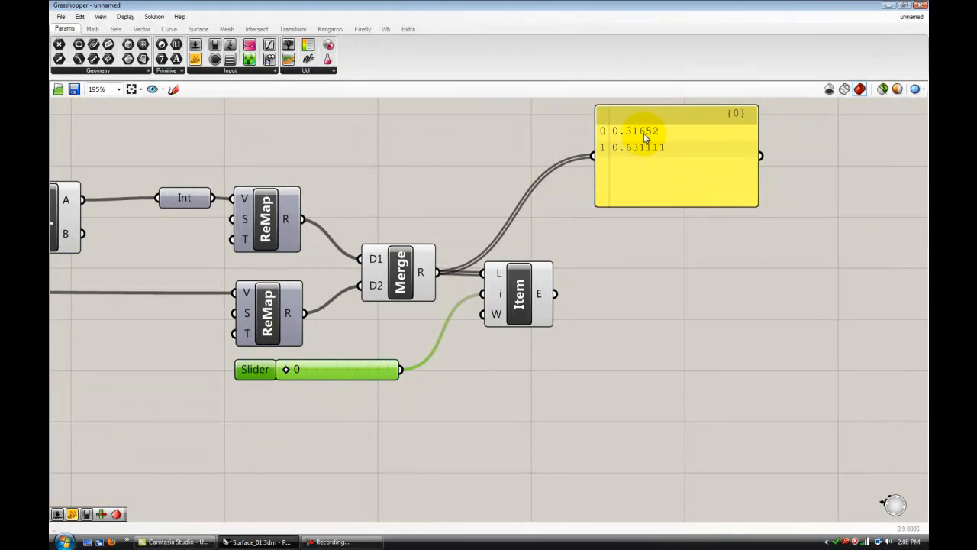
pyautogui.scroll(-2, 649, 160)
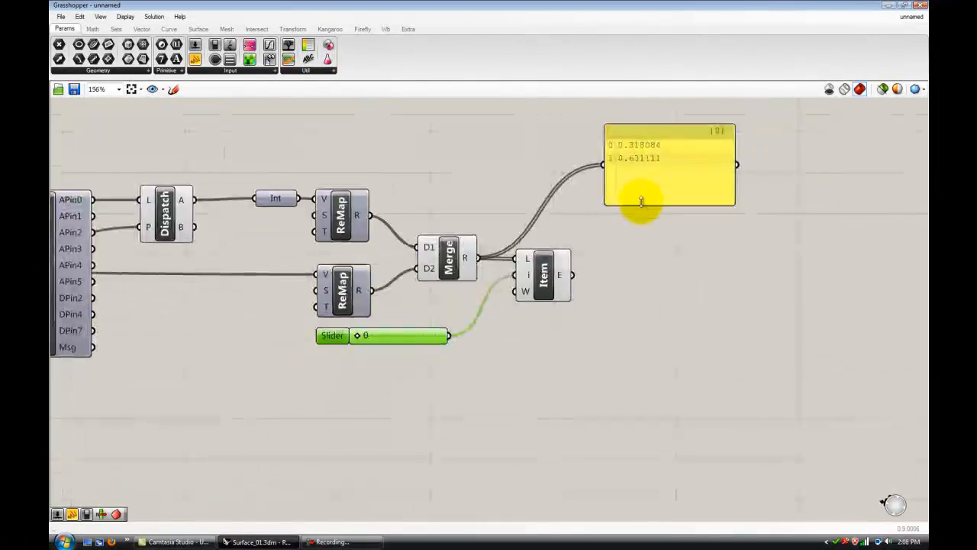
pyautogui.scroll(-2, 647, 243)
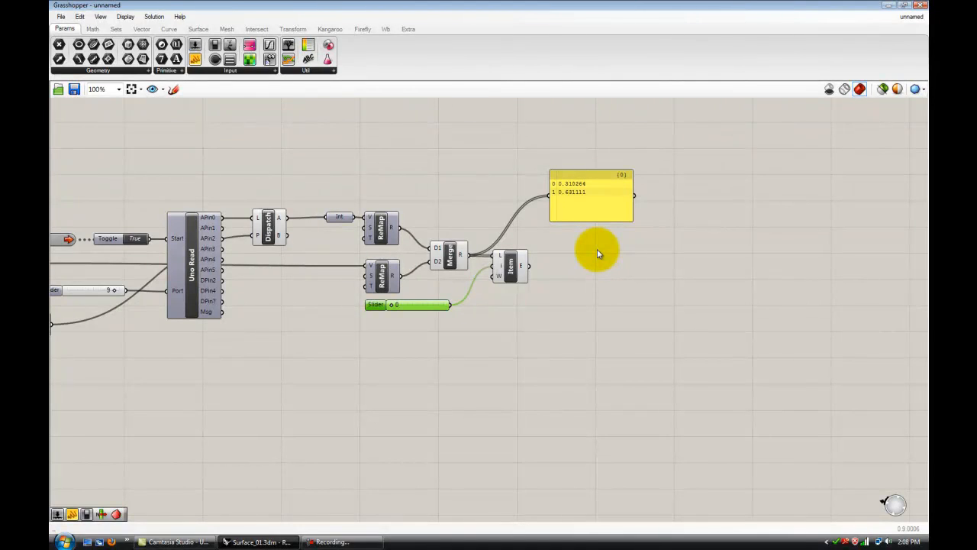
pyautogui.scroll(2, 597, 249)
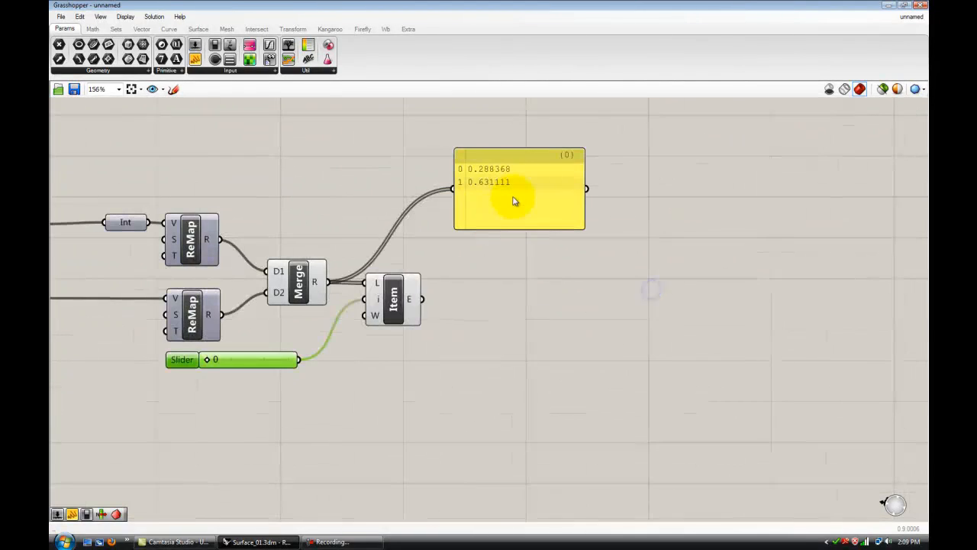
# Connect List Item's E output to the Panel in place of the Merge wire and position the Panel right beside List Item
pyautogui.moveTo(491, 201); pyautogui.dragTo(518, 267)
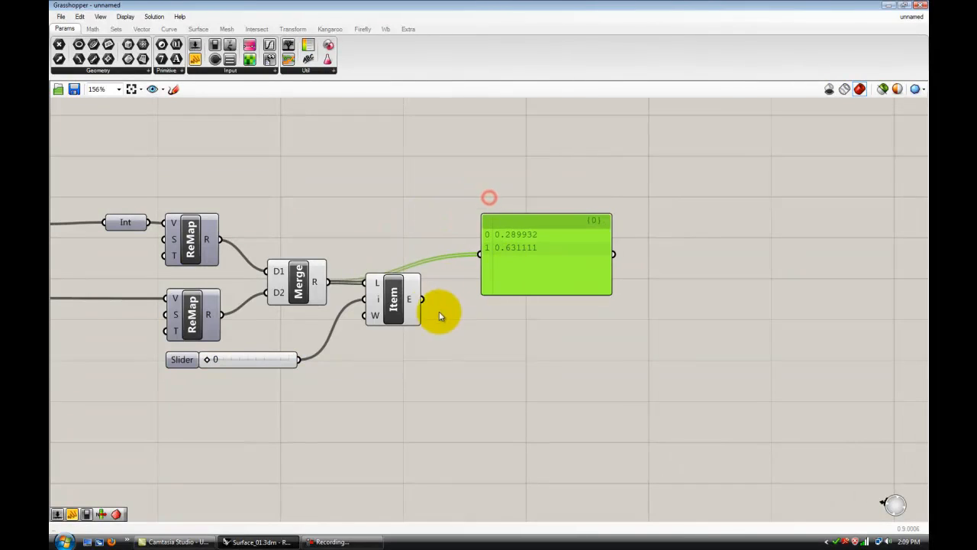
pyautogui.moveTo(429, 304); pyautogui.dragTo(493, 305)
pyautogui.click(538, 223)
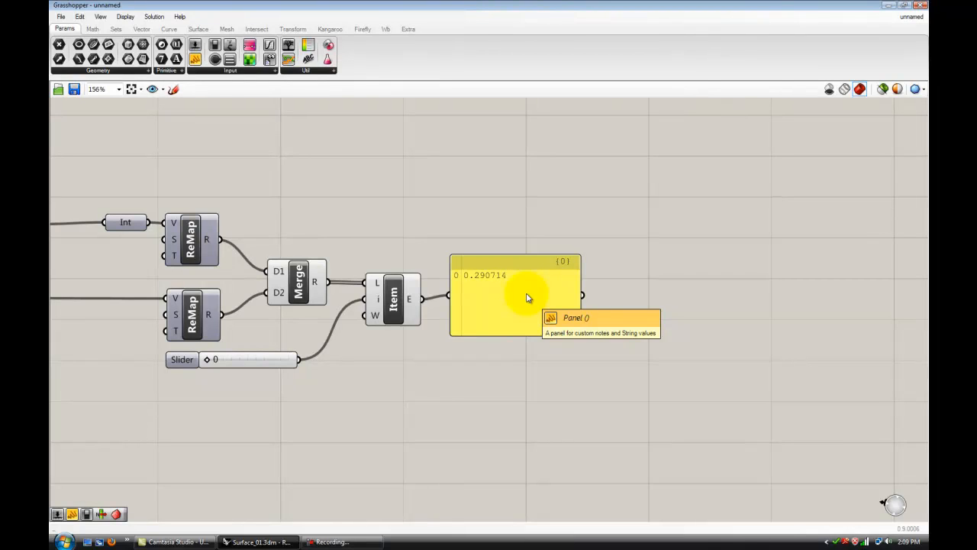
pyautogui.moveTo(584, 295); pyautogui.dragTo(719, 313)
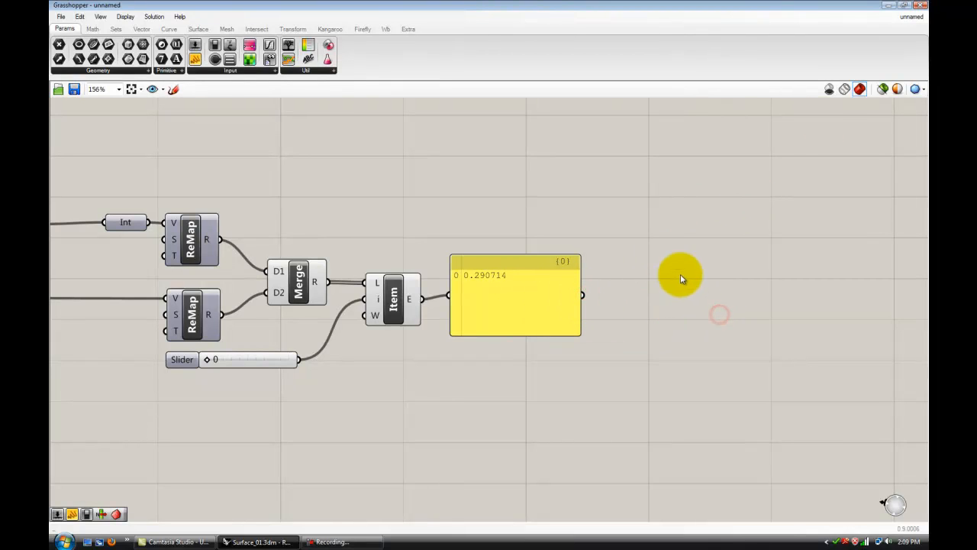
# Reduce the Grasshopper window so the Rhino Perspective viewport is visible, with the Panel and empty canvas beyond it in view
pyautogui.click(903, 5)
pyautogui.click(655, 18)
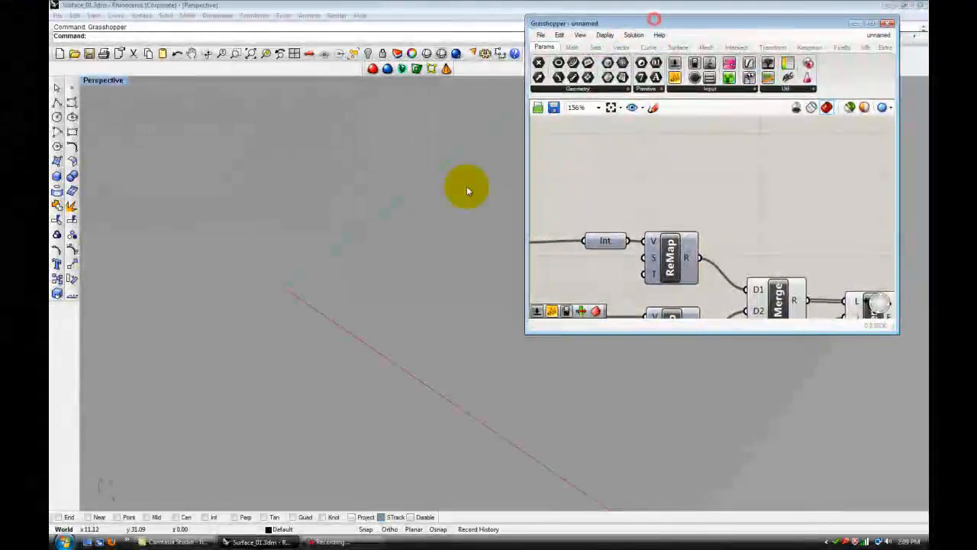
pyautogui.scroll(-2, 761, 214)
pyautogui.moveTo(761, 214); pyautogui.dragTo(534, 141, button='right')
pyautogui.scroll(3, 741, 229)
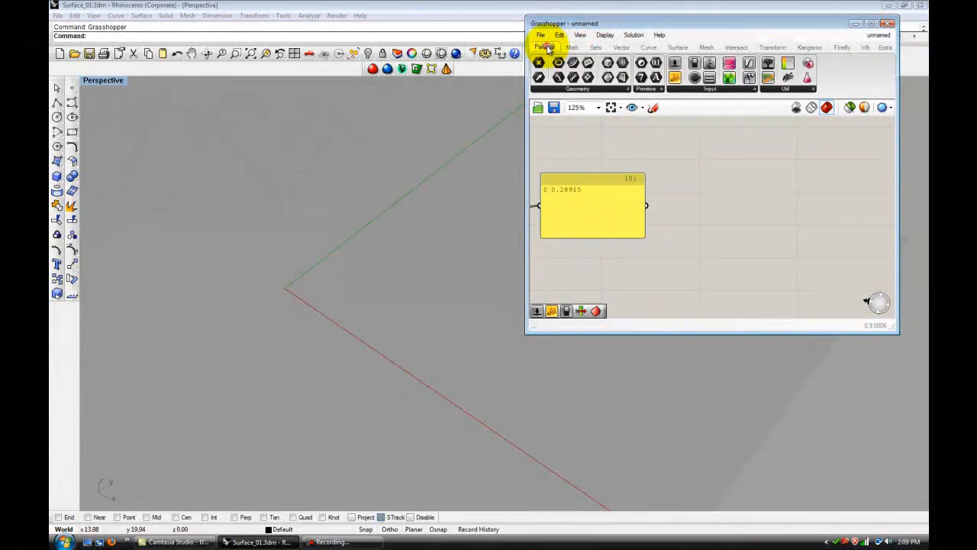
# Add a Cylinder surface primitive component in the empty canvas area beyond the Panel
pyautogui.click(543, 47)
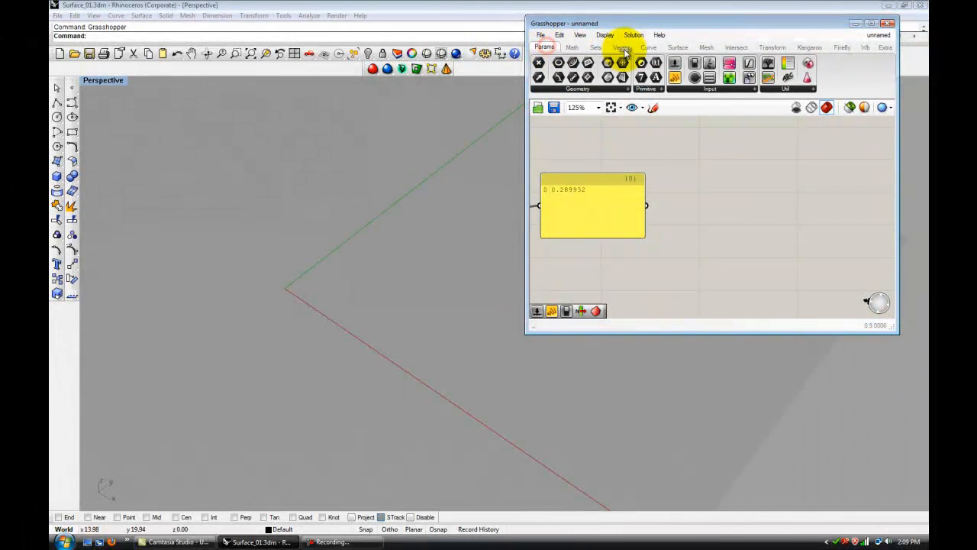
pyautogui.click(650, 50)
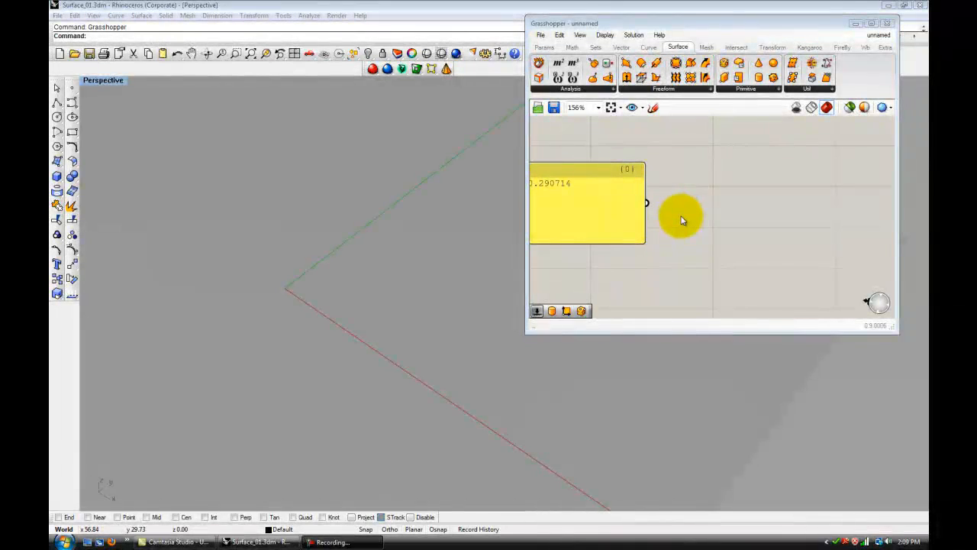
pyautogui.click(674, 49)
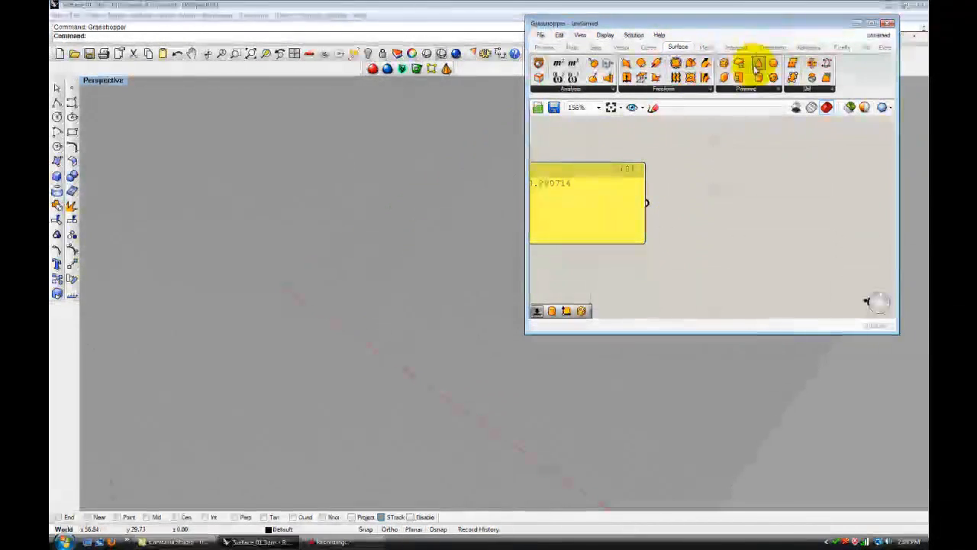
pyautogui.moveTo(763, 79); pyautogui.dragTo(805, 234)
pyautogui.click(744, 236)
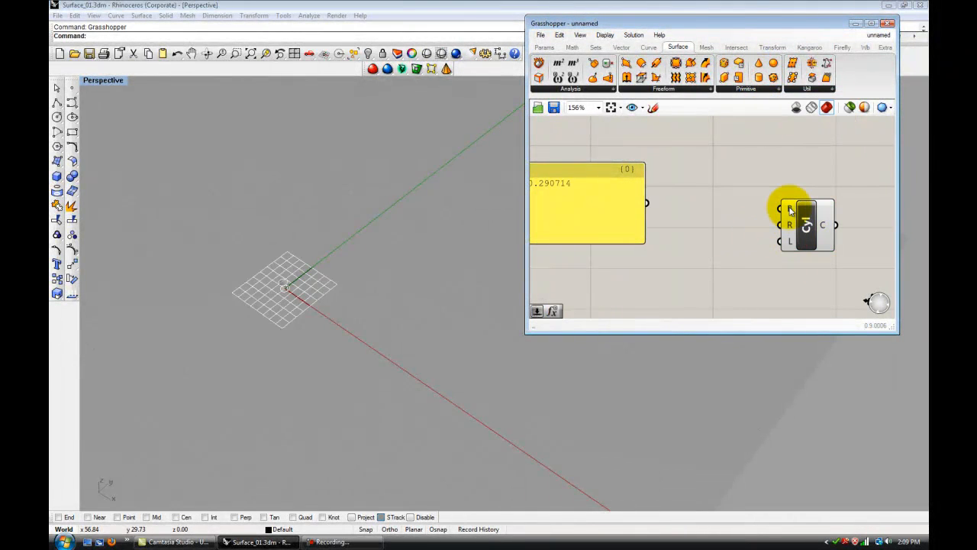
pyautogui.moveTo(789, 207)
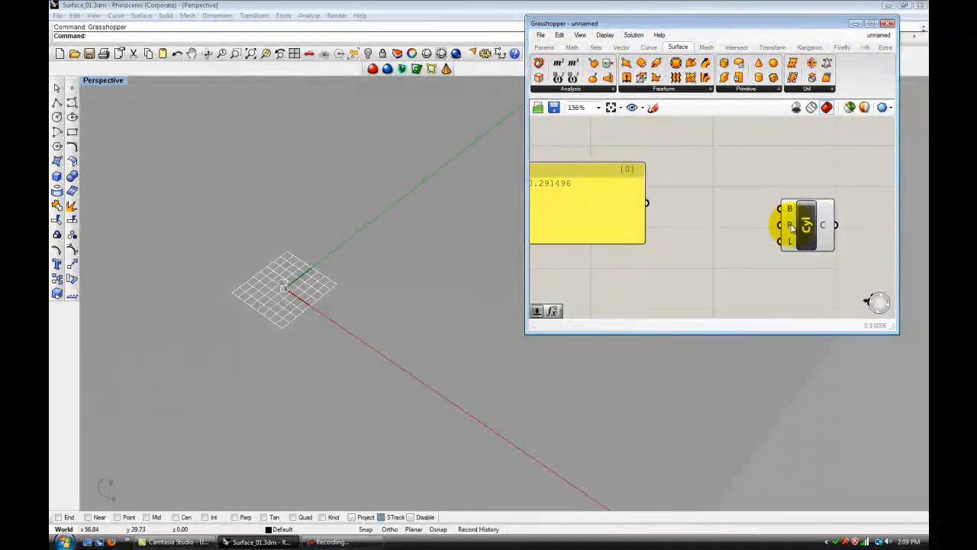
pyautogui.moveTo(792, 228)
pyautogui.doubleClick(659, 298)
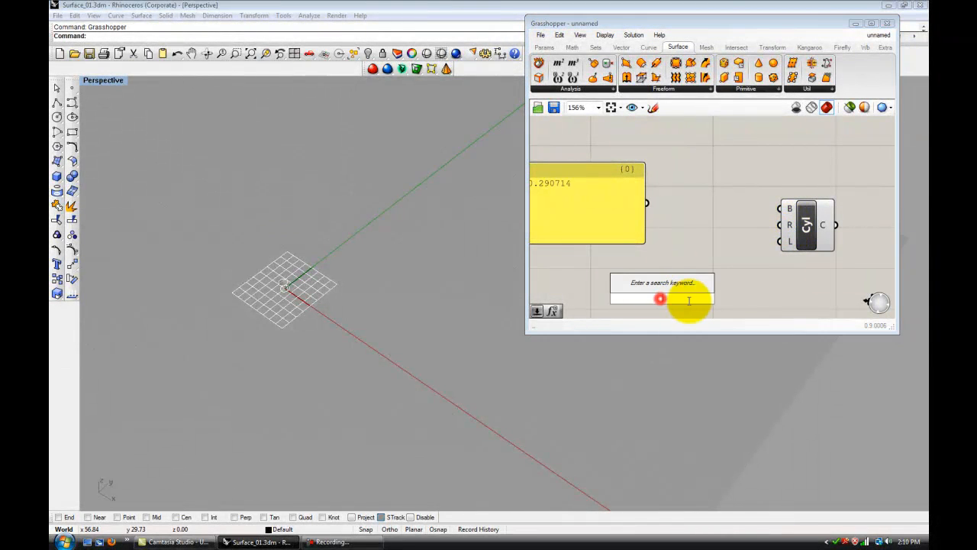
pyautogui.write('slider')
pyautogui.press('Return')
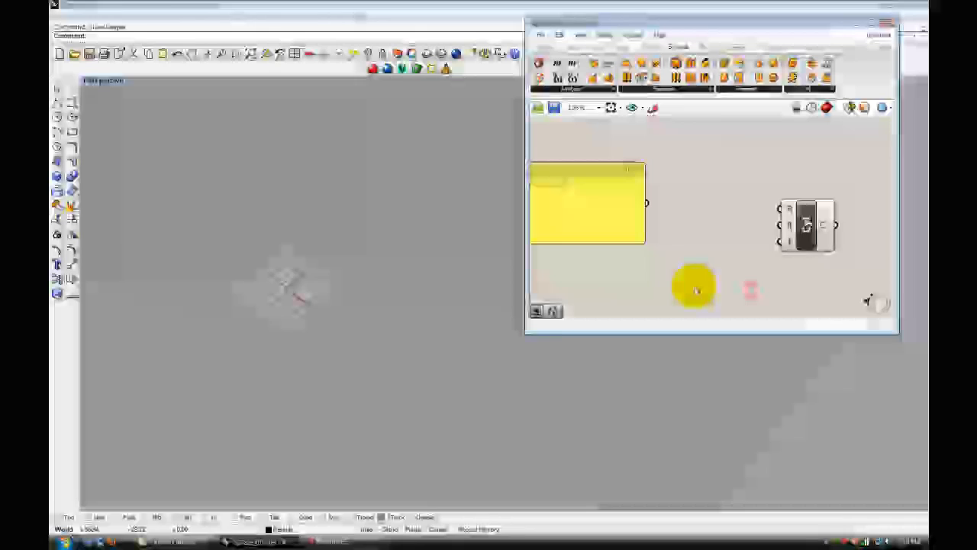
# Add a number slider set to 12 below the Panel and connect it to the Cylinder's R input
pyautogui.moveTo(695, 287); pyautogui.dragTo(686, 244, button='right')
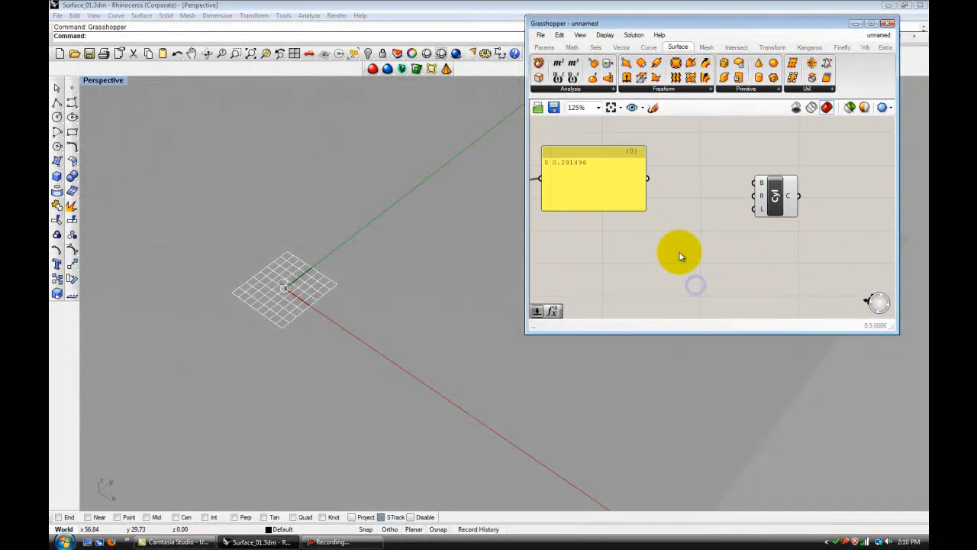
pyautogui.doubleClick(681, 256)
pyautogui.write('slider')
pyautogui.press('Return')
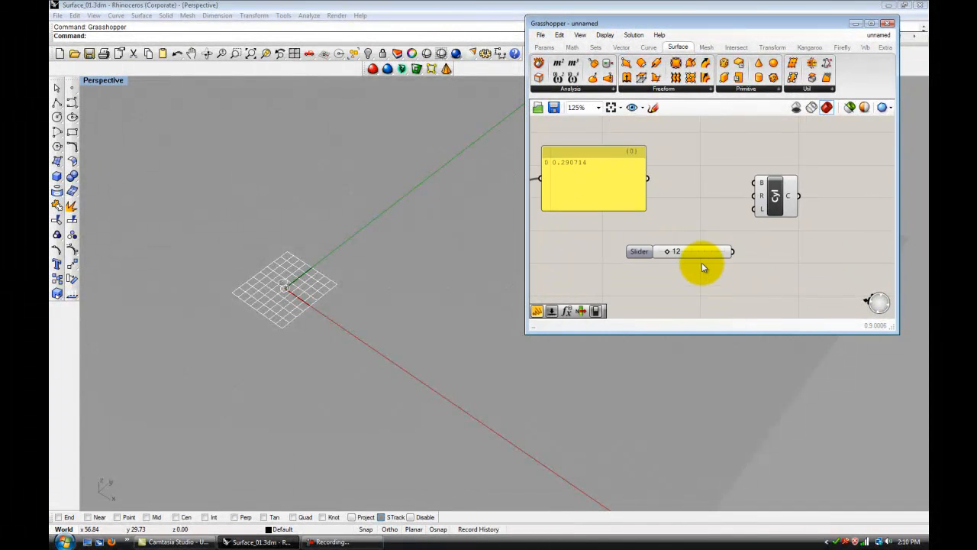
pyautogui.scroll(2, 721, 252)
pyautogui.moveTo(738, 249); pyautogui.dragTo(771, 181)
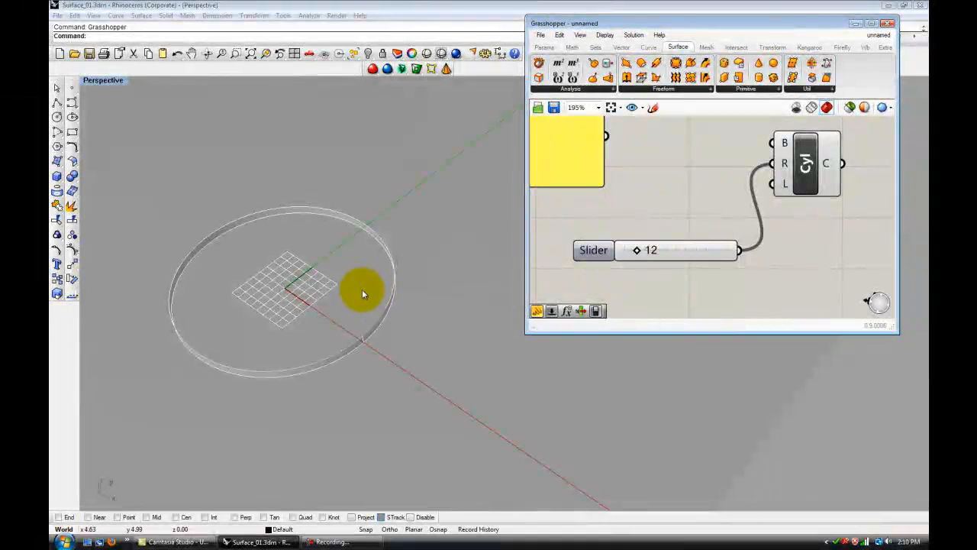
pyautogui.moveTo(597, 263); pyautogui.dragTo(587, 257)
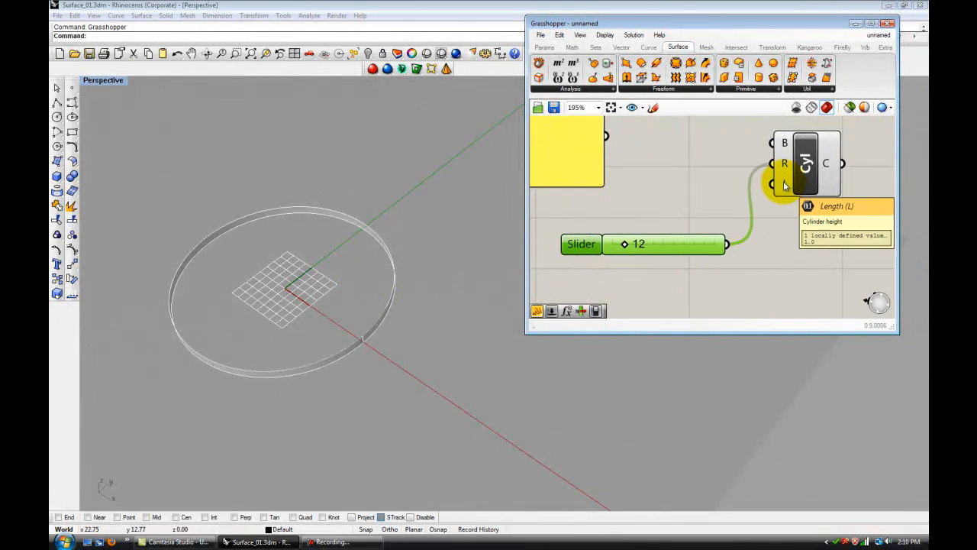
# Connect the Panel's output to the Cylinder's L input and set the radius slider to 3
pyautogui.scroll(-2, 787, 221)
pyautogui.moveTo(632, 157); pyautogui.dragTo(753, 185)
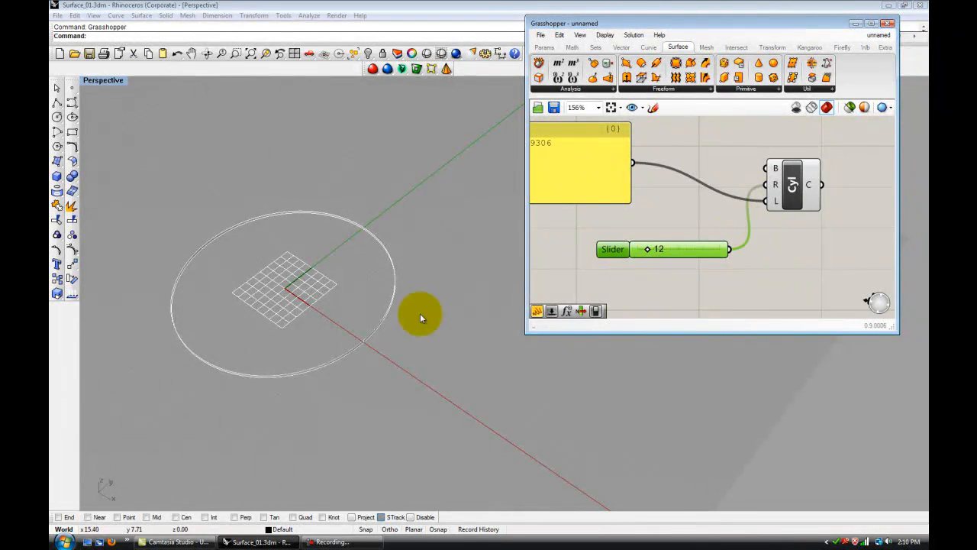
pyautogui.moveTo(392, 326); pyautogui.dragTo(317, 303, button='right')
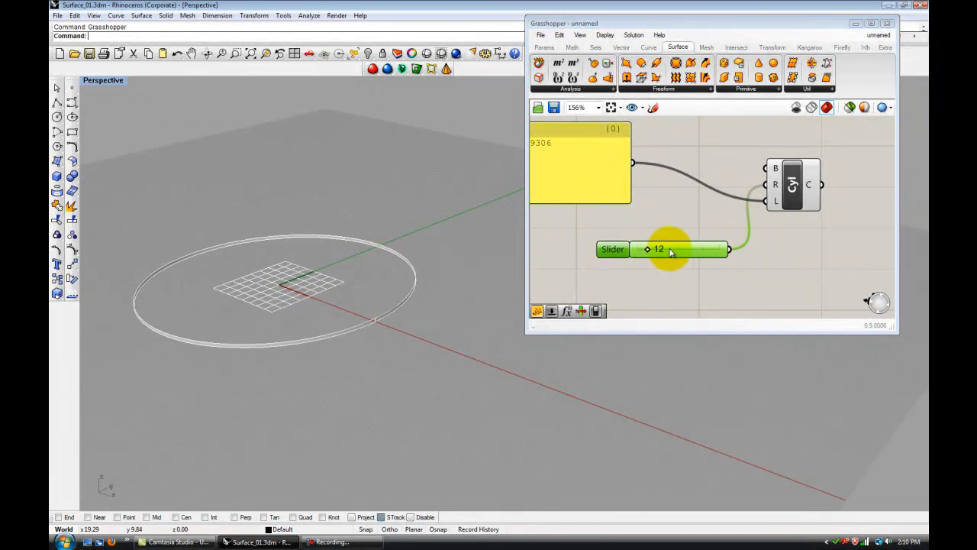
pyautogui.moveTo(647, 253); pyautogui.dragTo(643, 251)
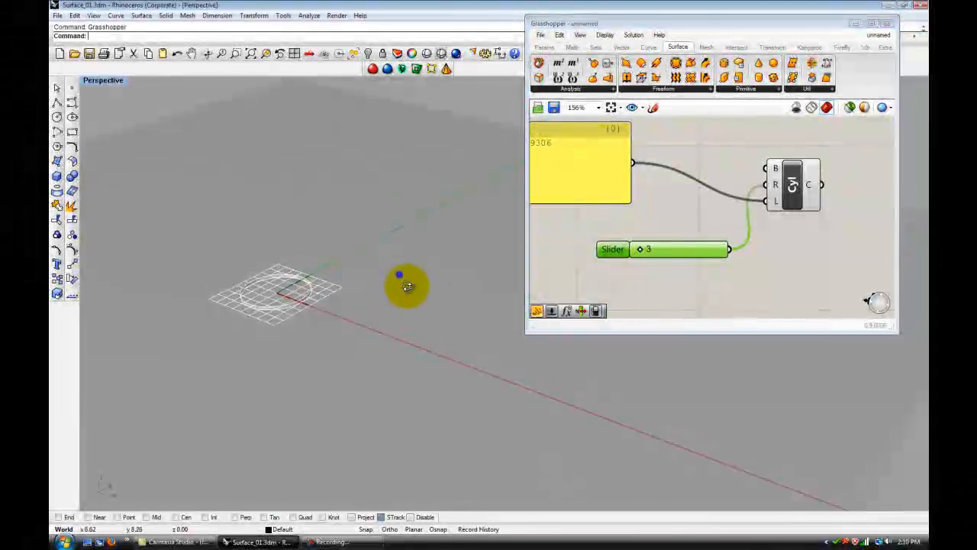
pyautogui.moveTo(404, 283); pyautogui.dragTo(244, 309, button='right')
pyautogui.scroll(2, 269, 302)
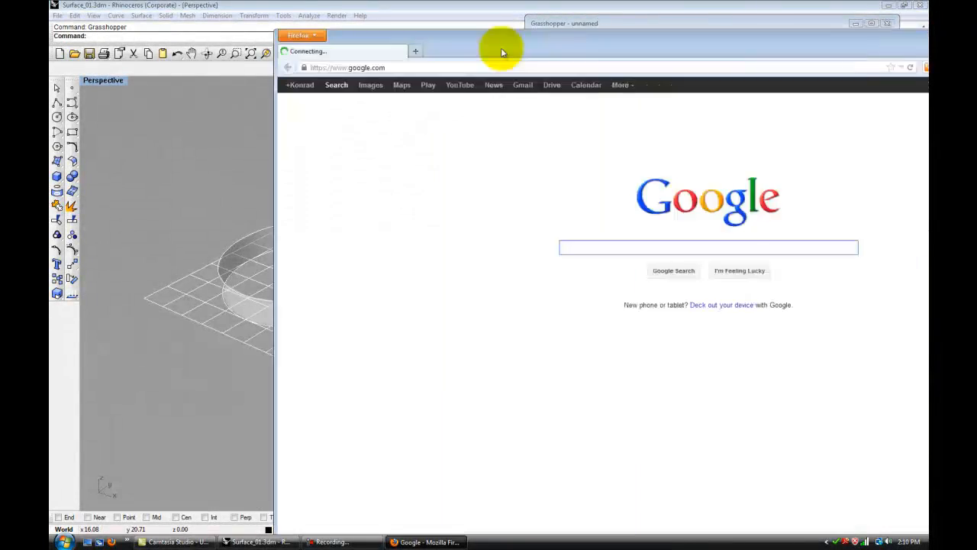
# Maximize the Firefox window and go to archi-lab.net
pyautogui.doubleClick(503, 52)
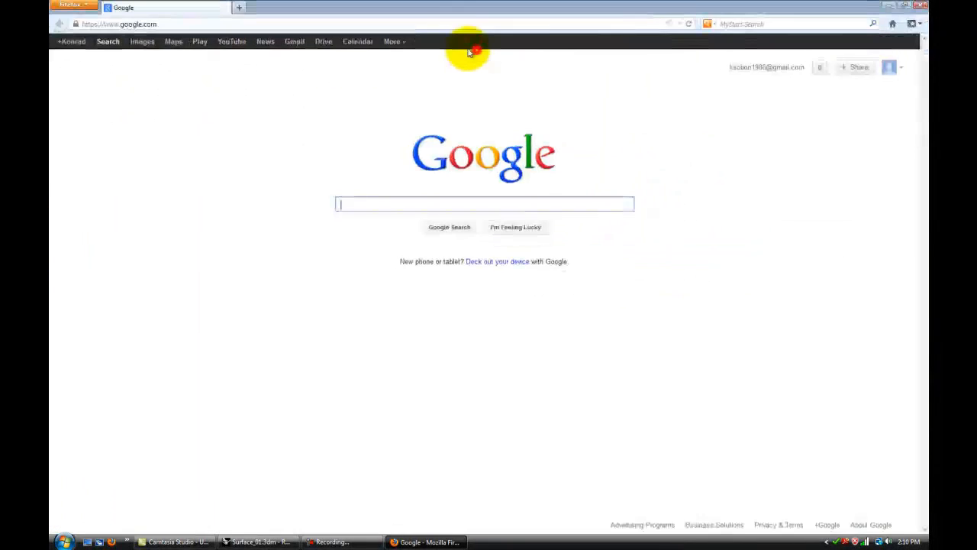
pyautogui.write('archi-lab.net')
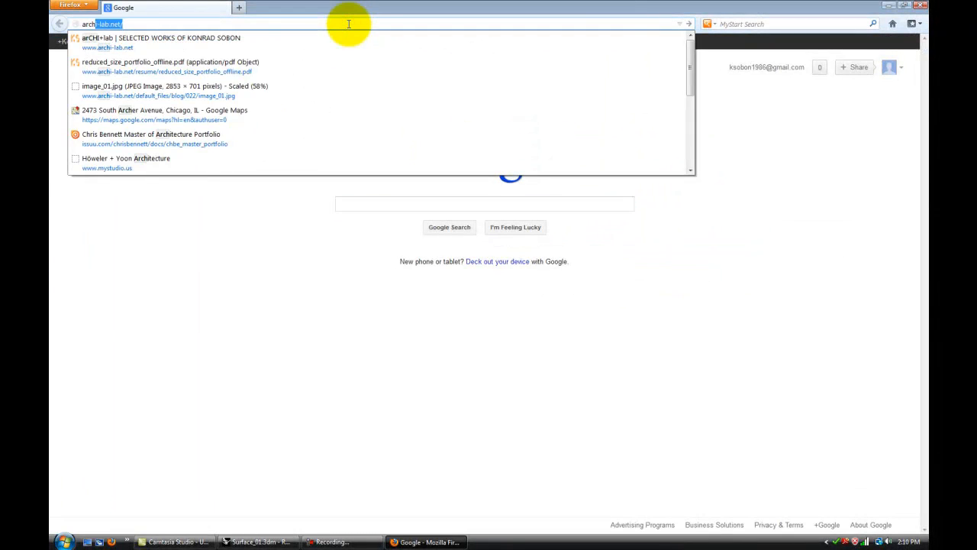
pyautogui.press('Return')
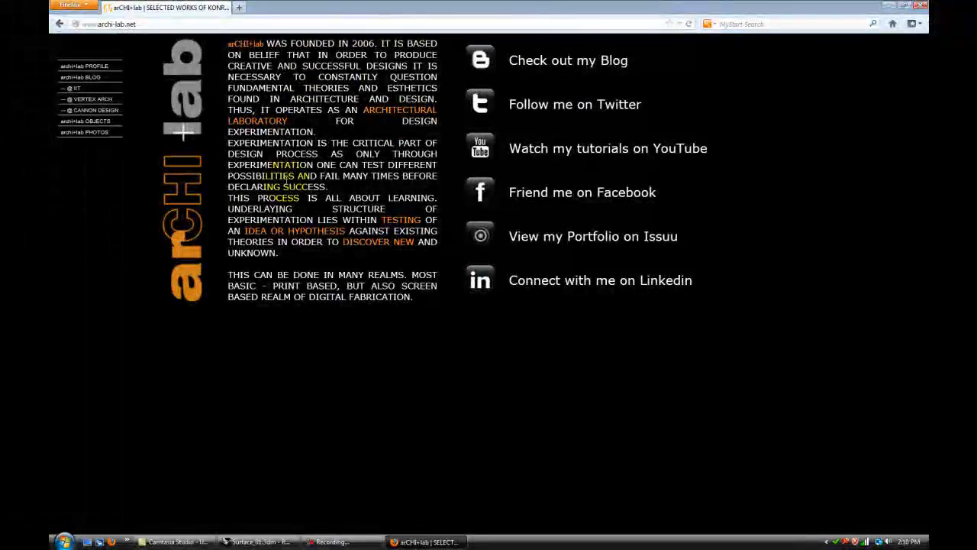
# Open the archi+lab blog and look through its posts, returning to the newest entry
pyautogui.click(89, 78)
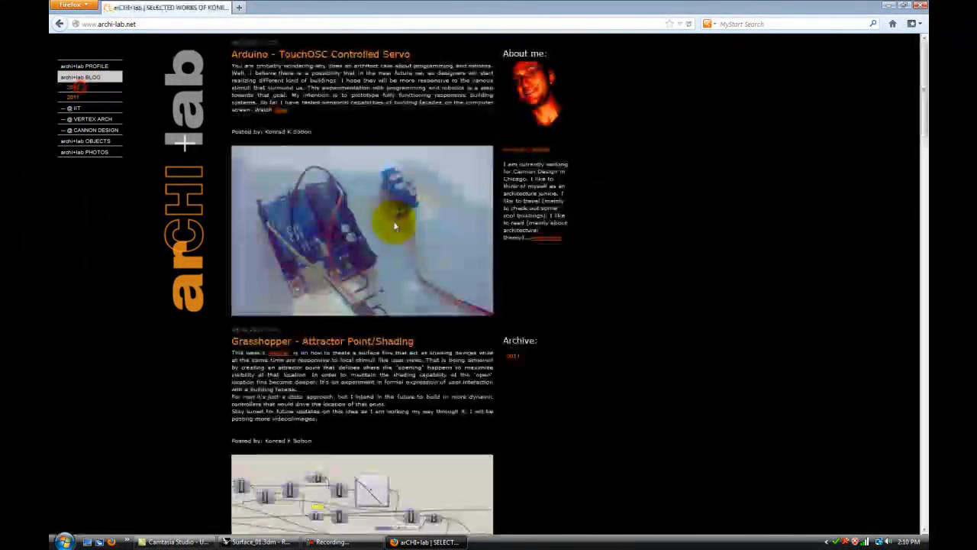
pyautogui.scroll(-8, 447, 178)
pyautogui.scroll(8, 450, 261)
pyautogui.scroll(-17, 452, 262)
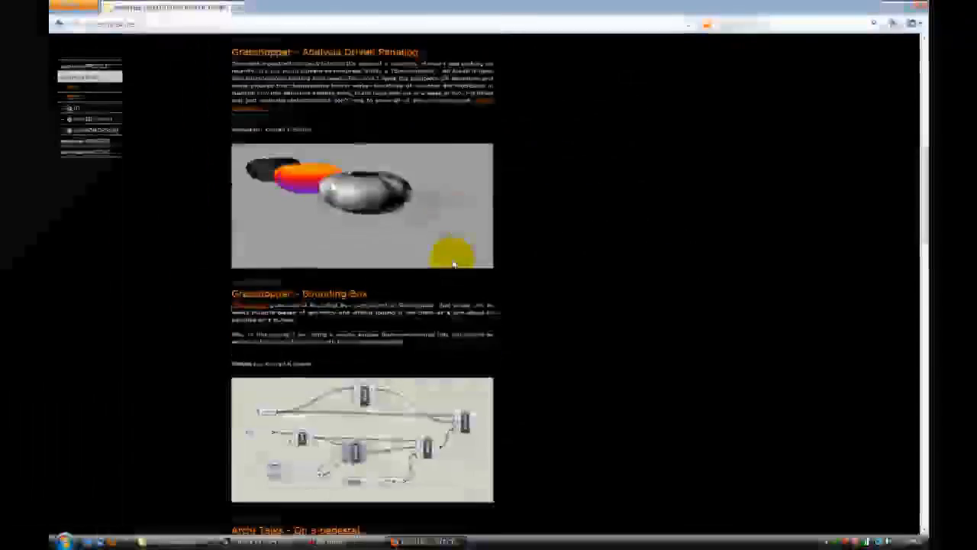
pyautogui.scroll(8, 457, 262)
pyautogui.scroll(8, 457, 262)
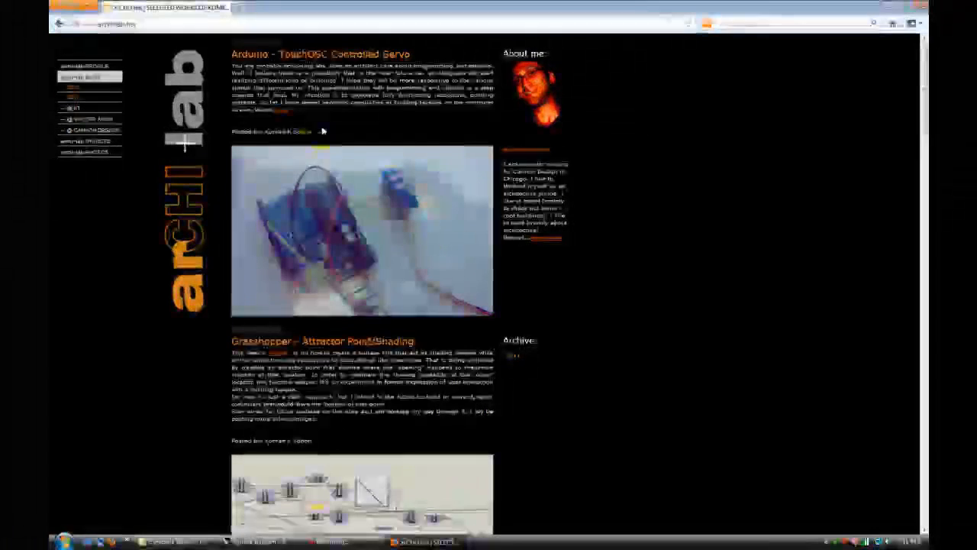
# Load twitter.com in a new browser tab and open the account owner's profile page
pyautogui.click(239, 8)
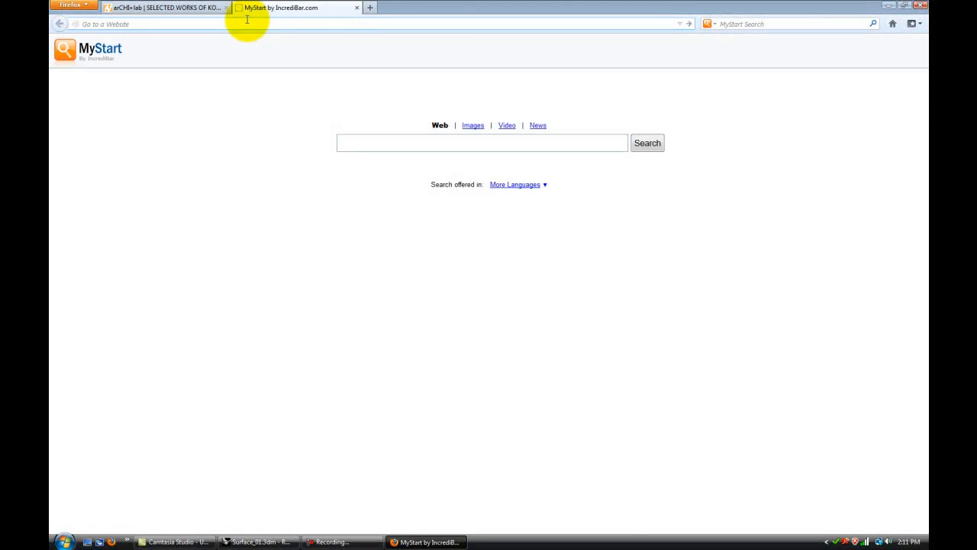
pyautogui.write('twitter.com')
pyautogui.press('Return')
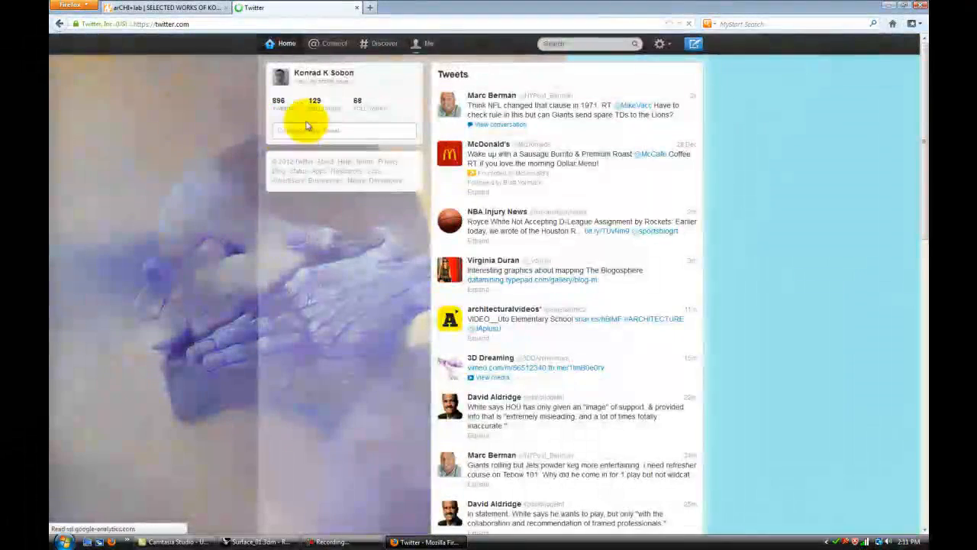
pyautogui.click(334, 72)
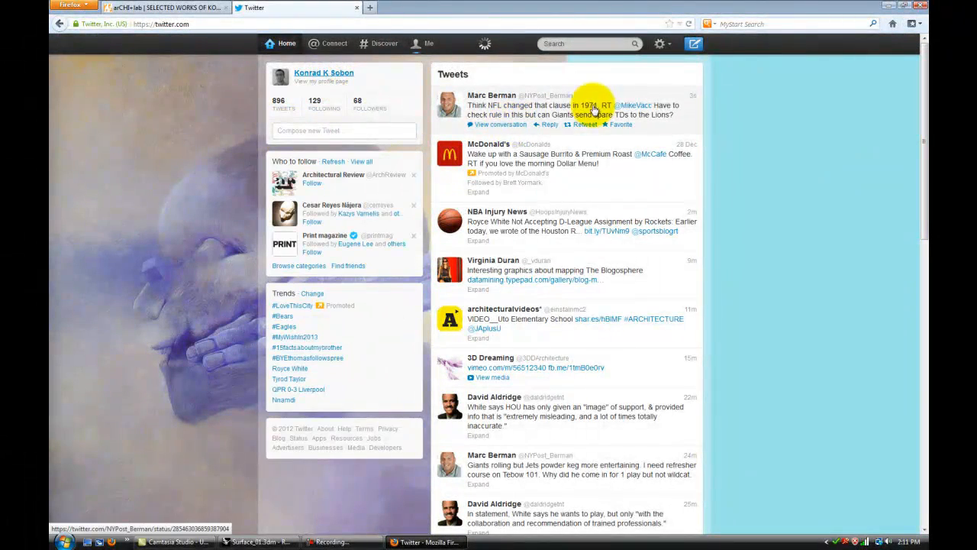